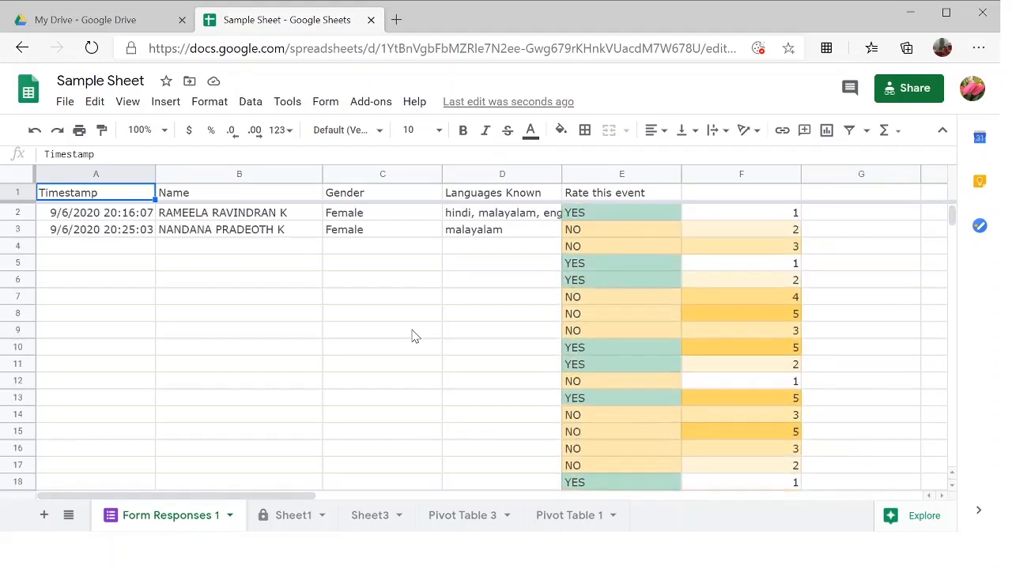
# Step: View the live form linked to the spreadsheet and return to the Sample Sheet responses
pyautogui.click(325, 103)
pyautogui.click(364, 196)
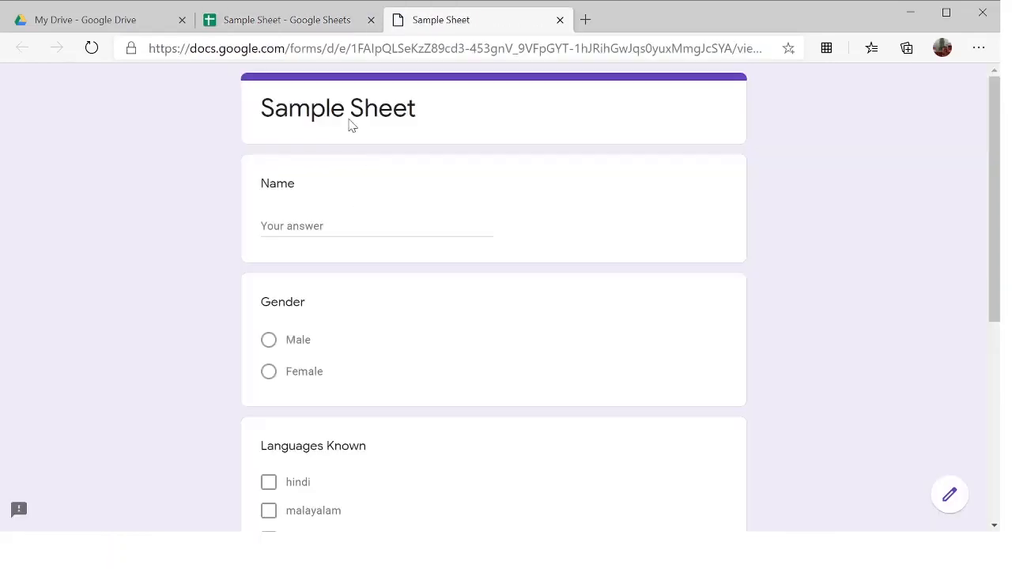
pyautogui.click(289, 20)
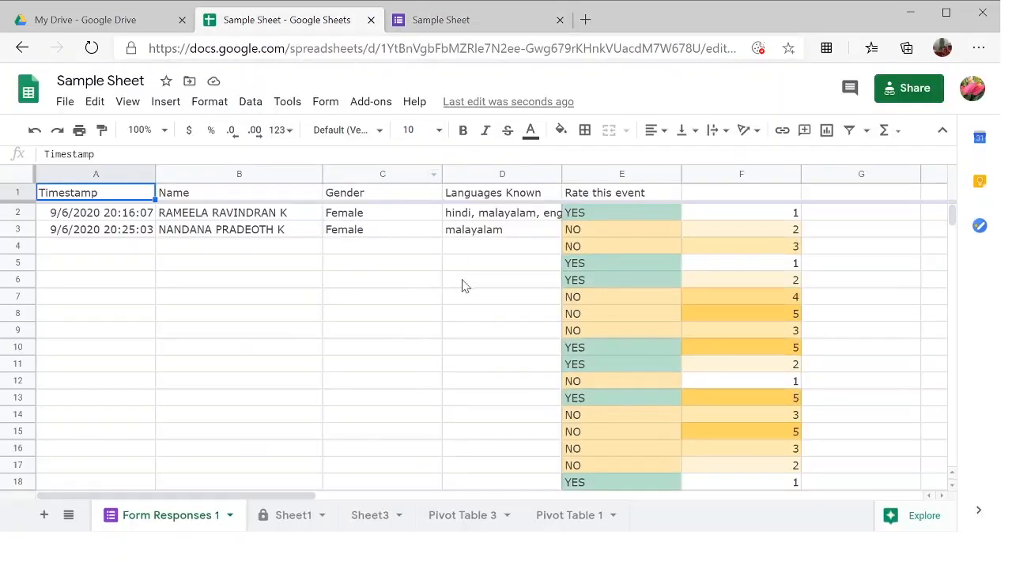
# Step: Widen the Languages Known column so that the full list of languages in D2 fits
pyautogui.click(482, 215)
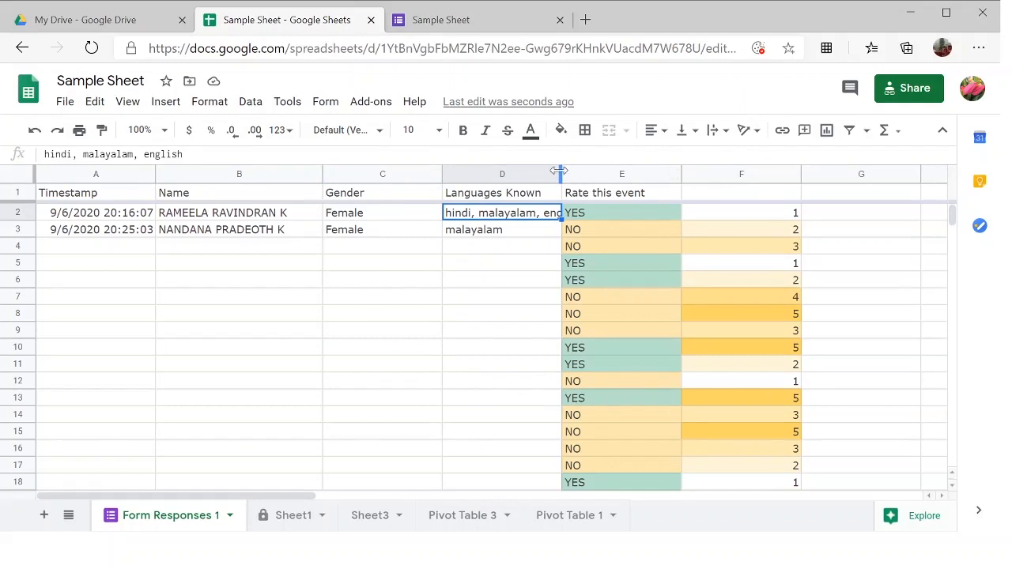
pyautogui.moveTo(559, 171); pyautogui.dragTo(614, 172)
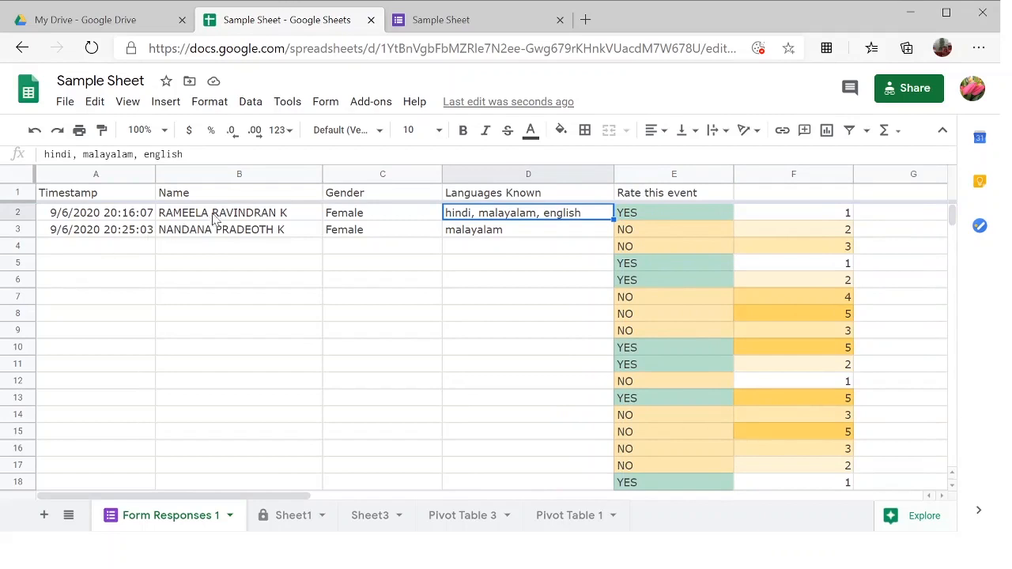
# Step: Duplicate the first response, A2:D2, into rows 4 and 5
pyautogui.click(105, 219)
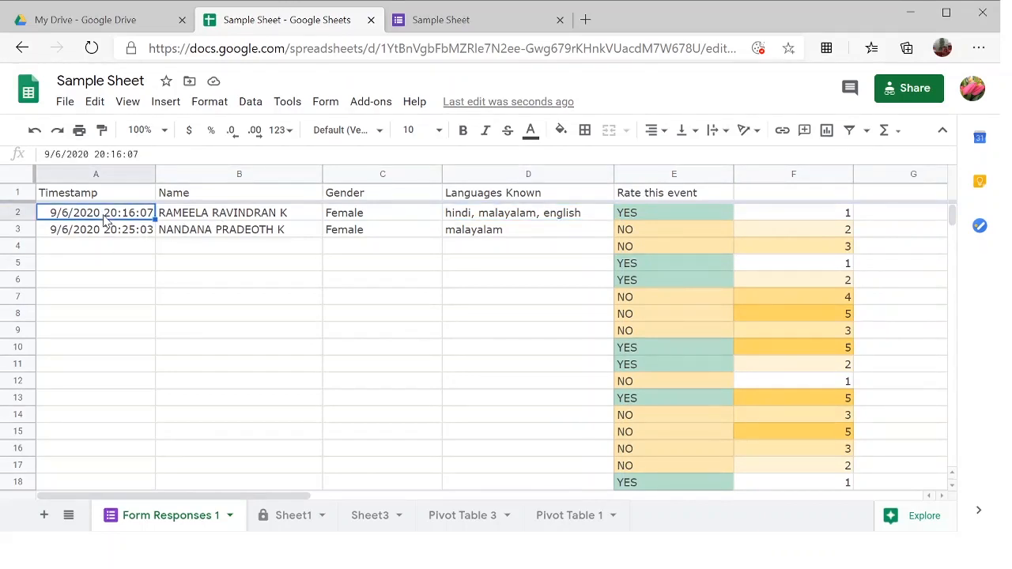
pyautogui.hotkey('shift', 'Right')
pyautogui.hotkey('shift', 'Right')
pyautogui.hotkey('shift', 'Right')
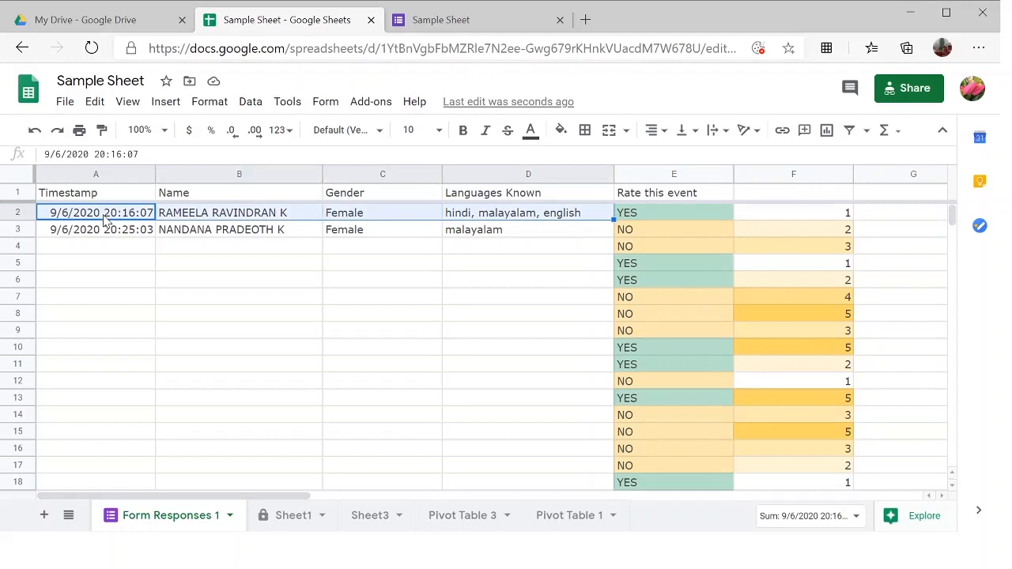
pyautogui.hotkey('ctrl', 'c')
pyautogui.press('Down')
pyautogui.press('Down')
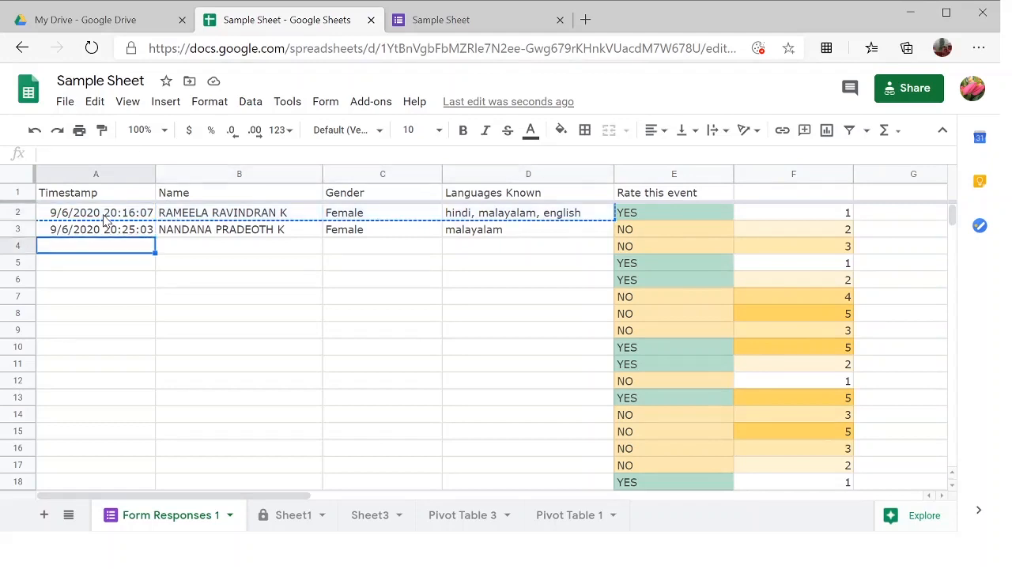
pyautogui.hotkey('ctrl', 'v')
pyautogui.press('Down')
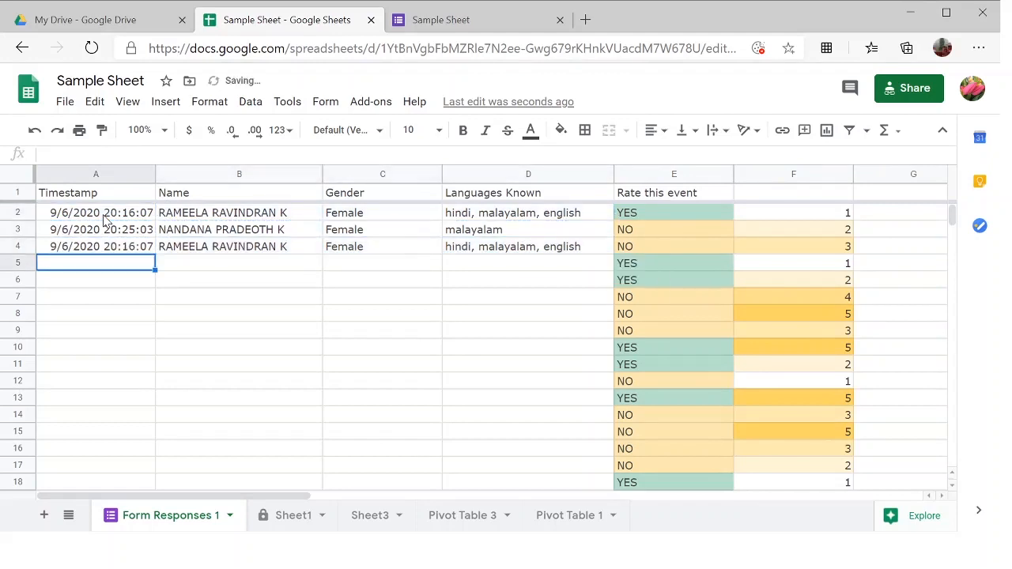
pyautogui.hotkey('ctrl', 'Down')
pyautogui.scroll(4, 103, 221)
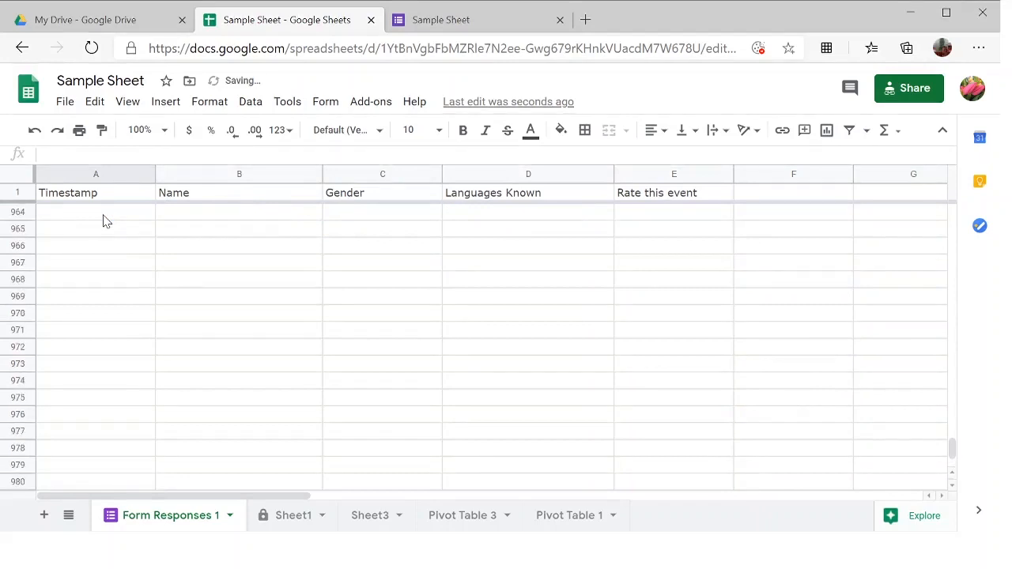
pyautogui.scroll(8, 103, 222)
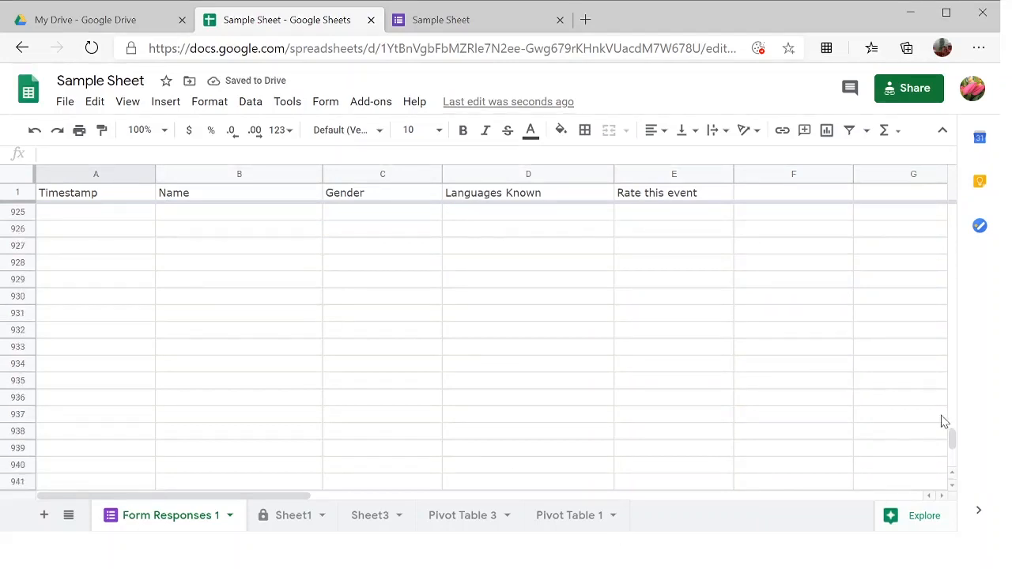
pyautogui.moveTo(952, 440); pyautogui.dragTo(977, 217)
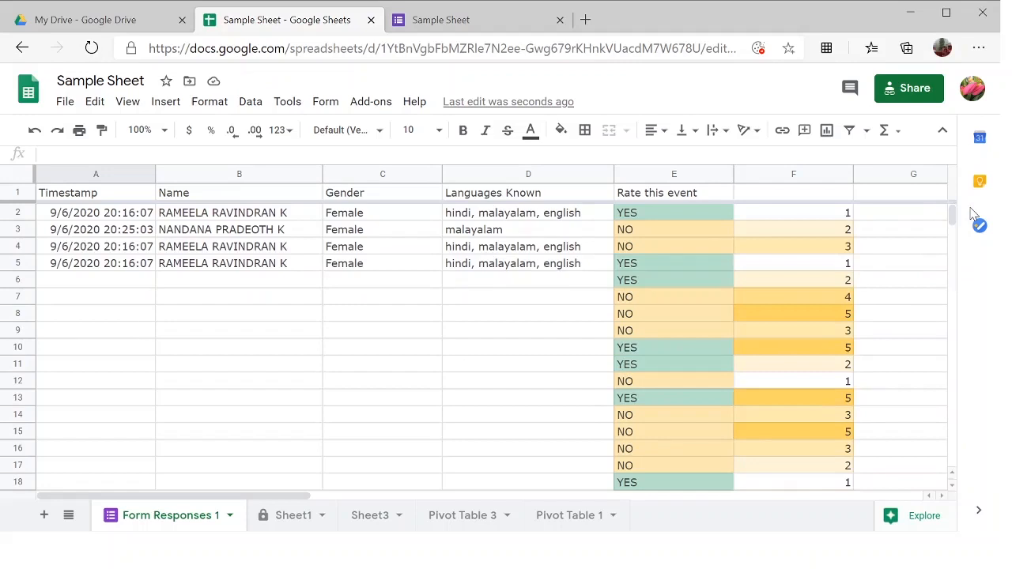
# Step: Insert extra spaces before and within the name in cell B5
pyautogui.click(221, 264)
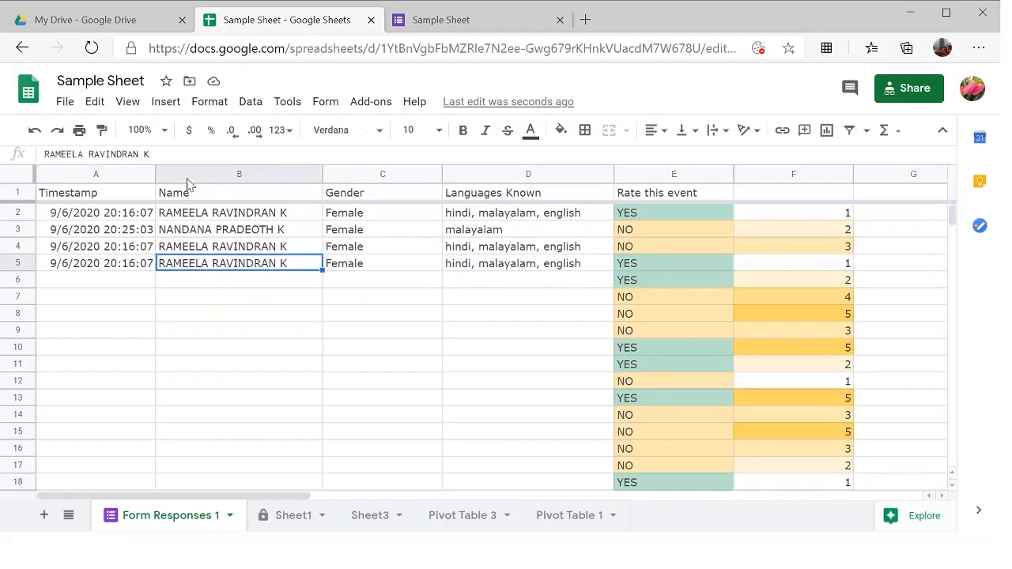
pyautogui.click(44, 154)
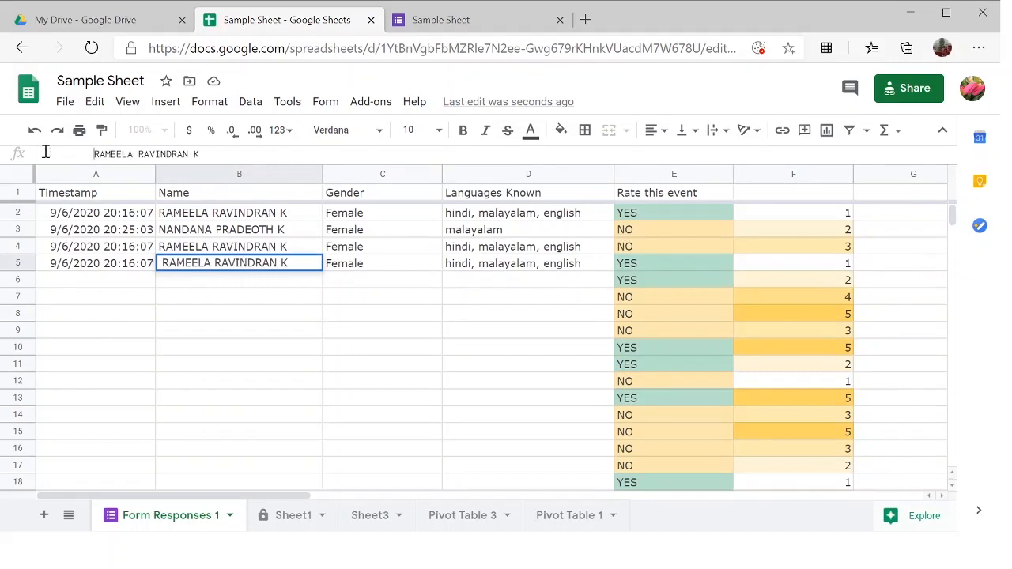
pyautogui.click(167, 154)
pyautogui.press('Return')
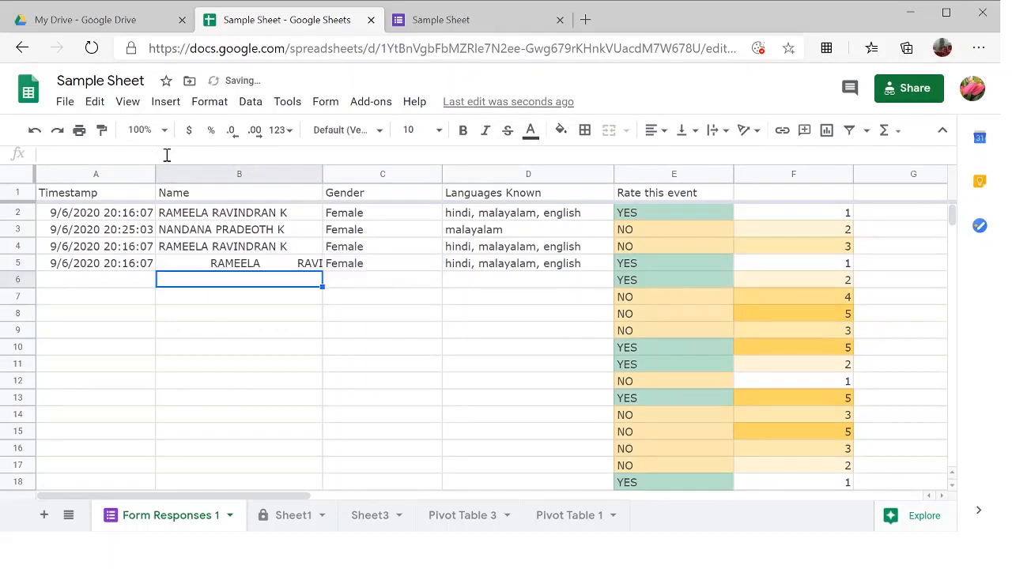
# Step: Copy the first three responses, A2:D4, into rows 6 to 8
pyautogui.click(209, 216)
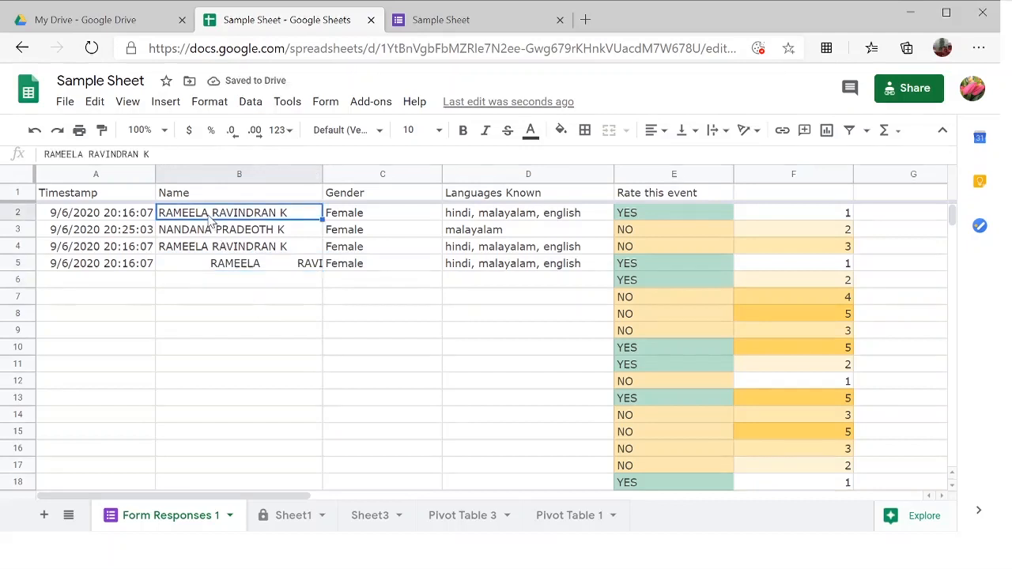
pyautogui.click(68, 220)
pyautogui.hotkey('shift', 'Right')
pyautogui.hotkey('shift', 'Right')
pyautogui.hotkey('shift', 'Right')
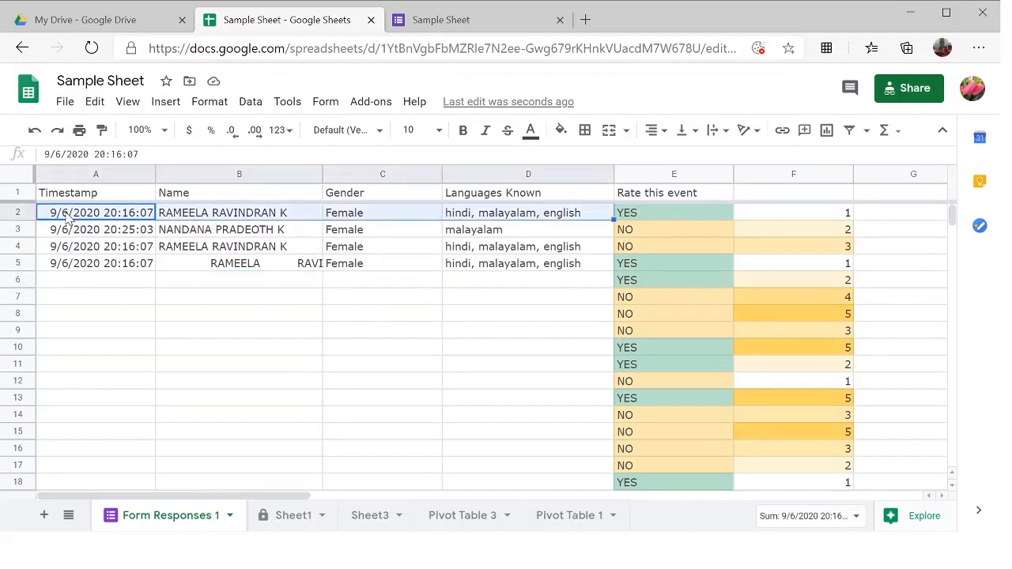
pyautogui.hotkey('shift', 'Down')
pyautogui.hotkey('shift', 'Down')
pyautogui.hotkey('ctrl', 'c')
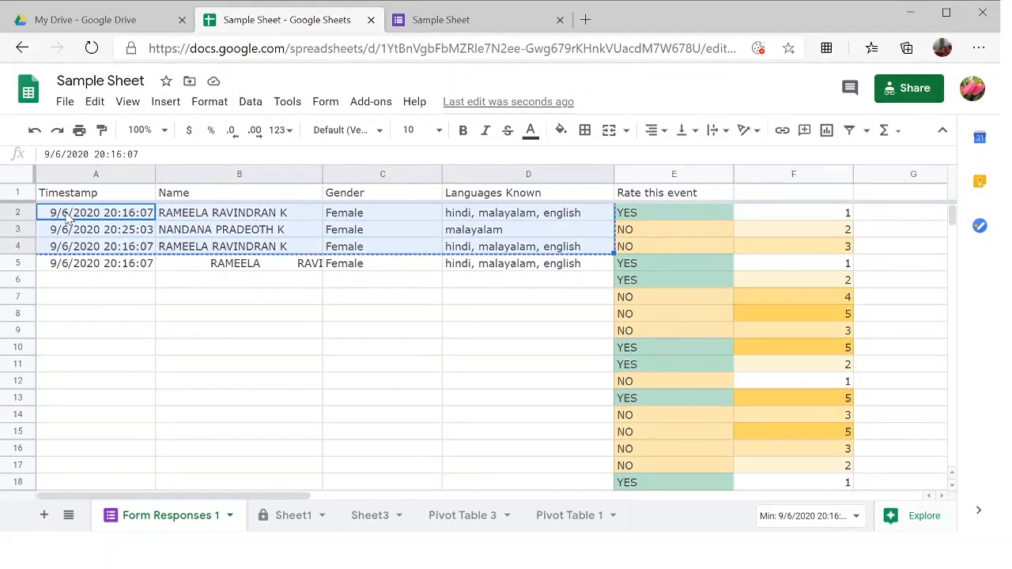
pyautogui.press('Down')
pyautogui.press('Down')
pyautogui.press('Down')
pyautogui.press('Down')
pyautogui.hotkey('ctrl', 'v')
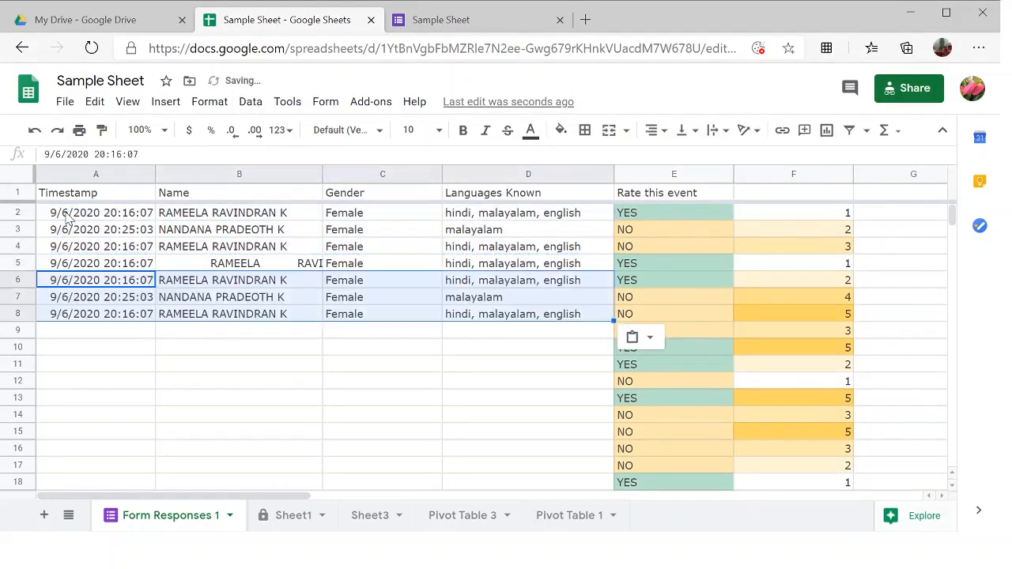
pyautogui.click(229, 290)
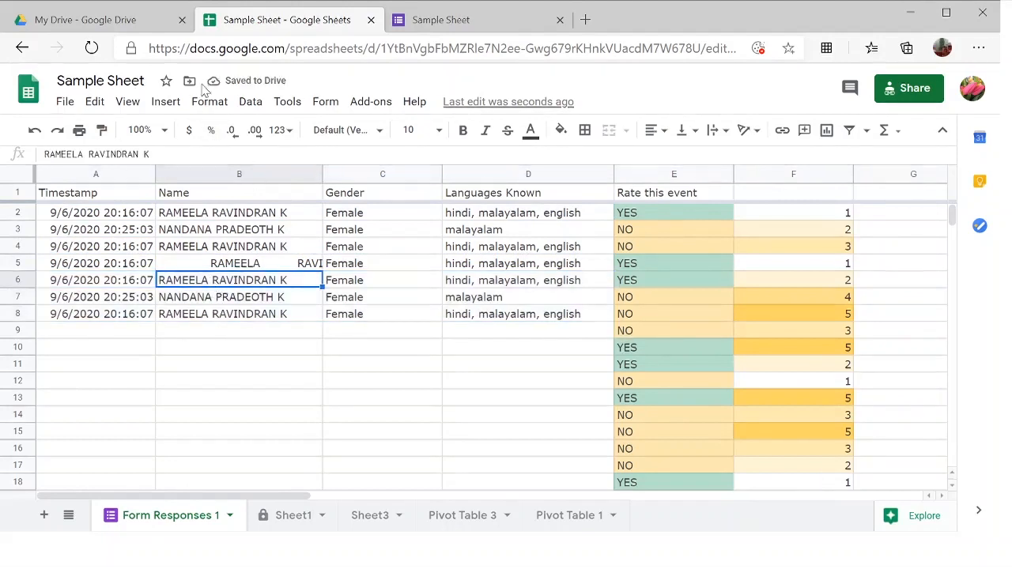
pyautogui.click(245, 104)
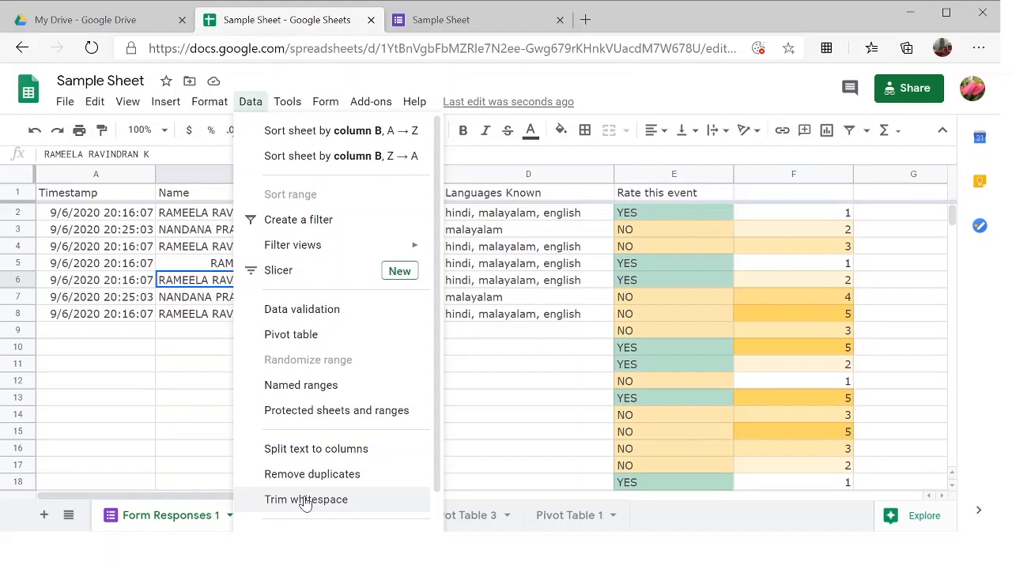
pyautogui.click(168, 433)
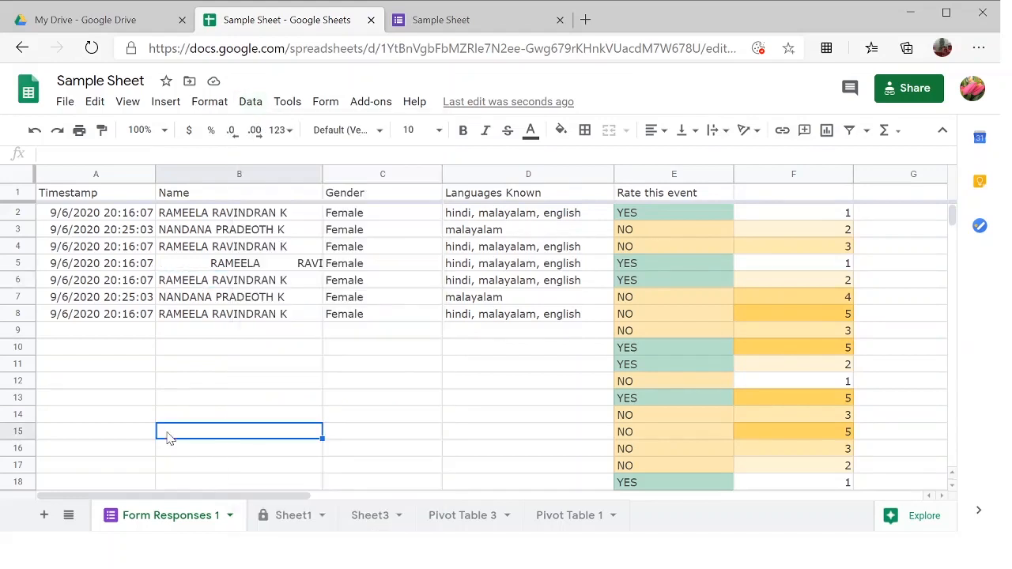
# Step: Insert extra spaces between the first and last name in B6 and after the name in B7
pyautogui.click(198, 281)
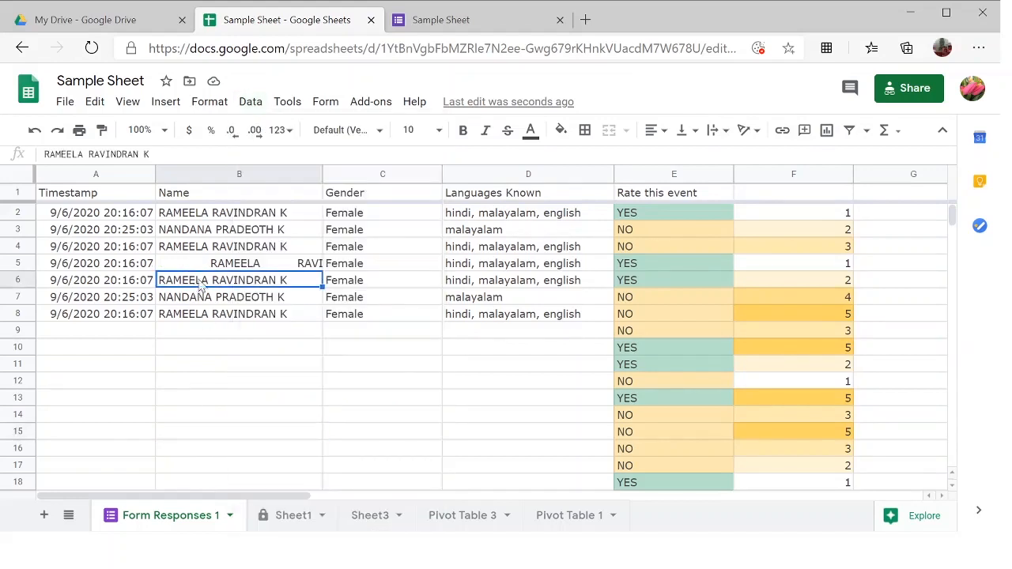
pyautogui.click(89, 154)
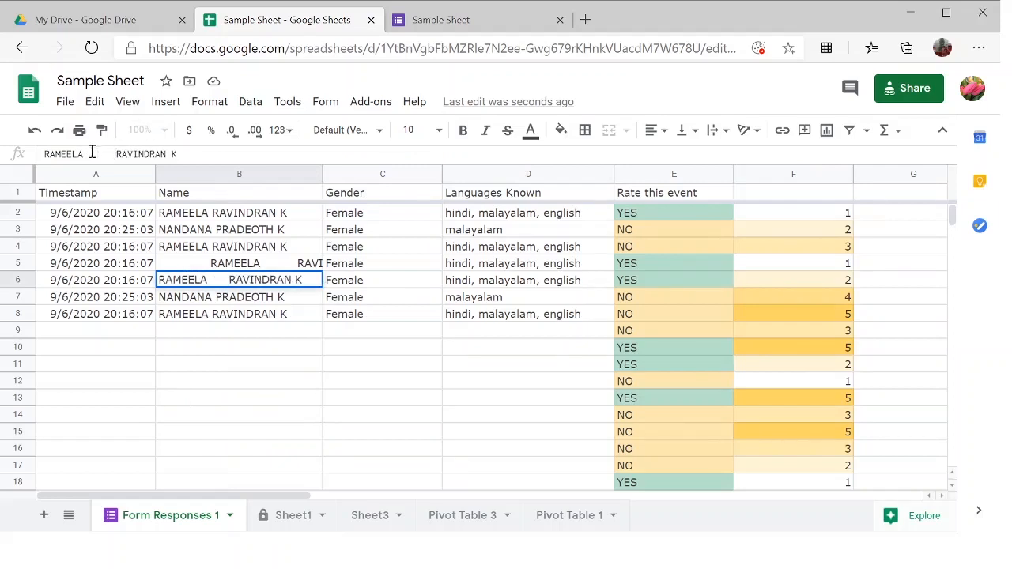
pyautogui.click(201, 302)
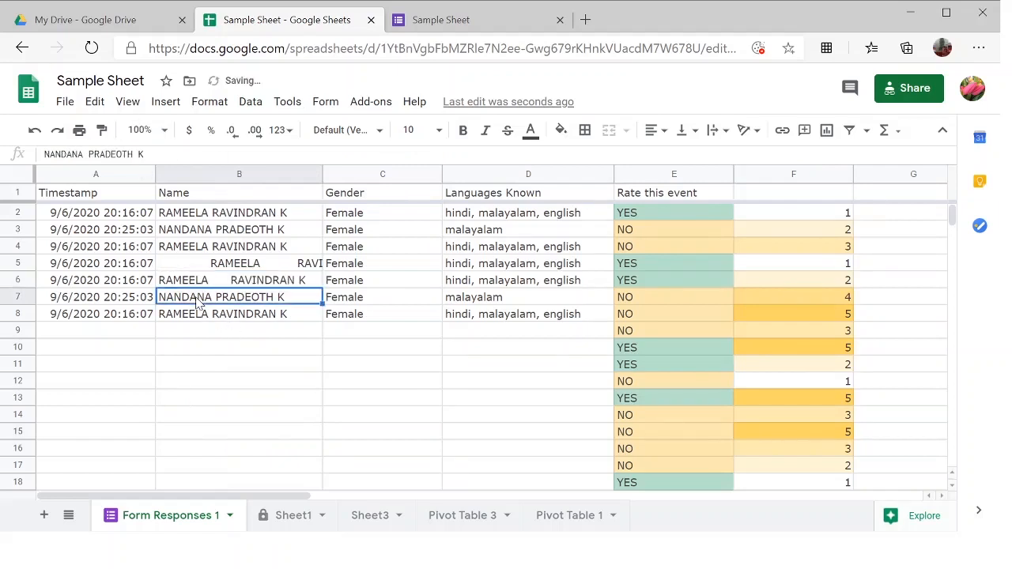
pyautogui.click(153, 154)
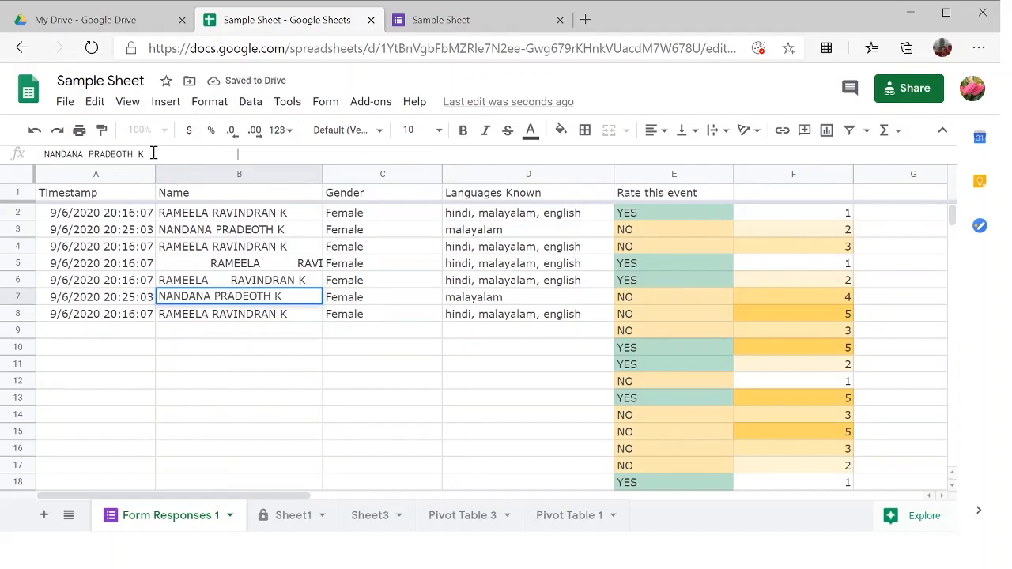
# Step: Insert several leading spaces before the name in cell B8
pyautogui.click(230, 319)
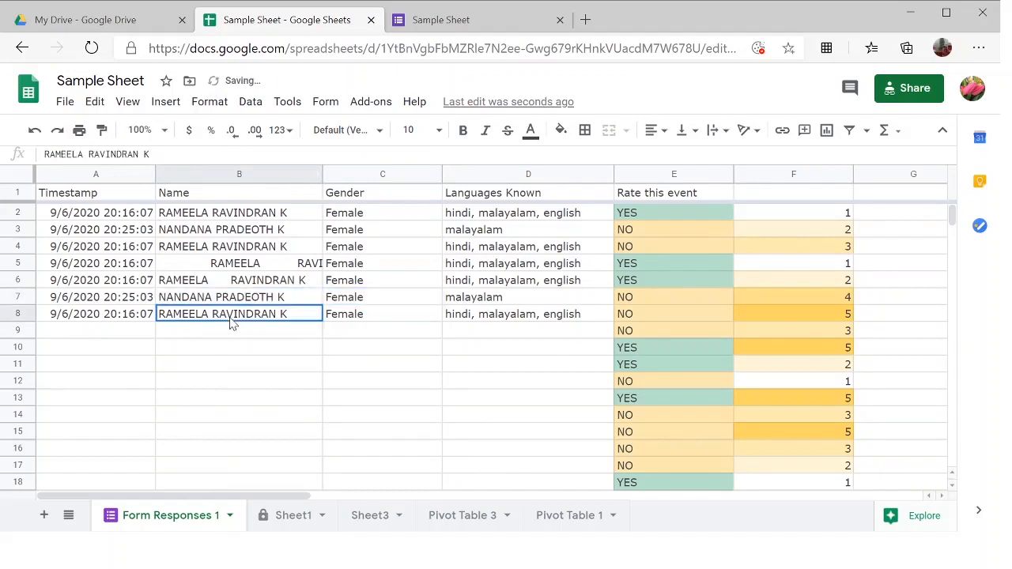
pyautogui.click(45, 154)
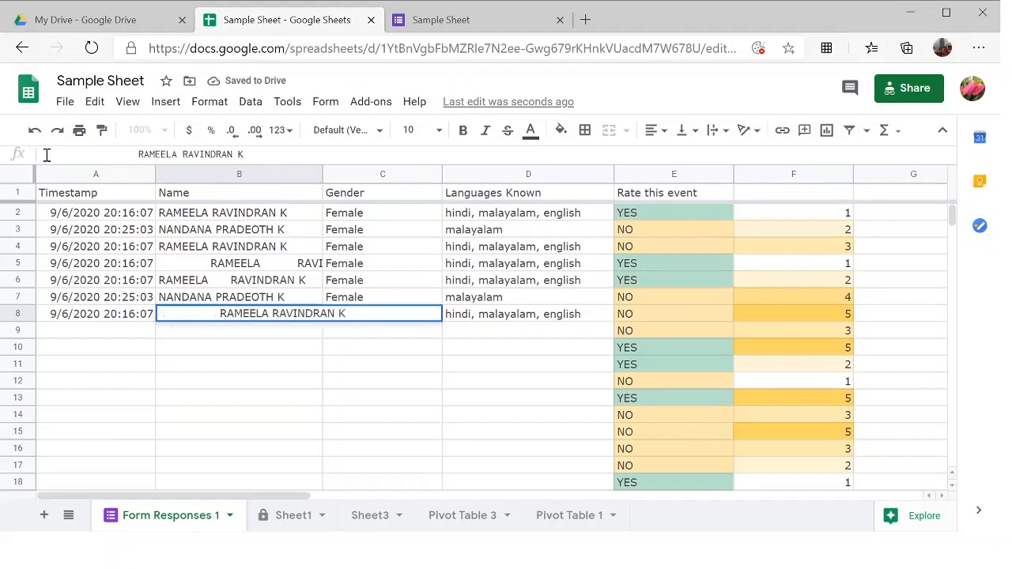
pyautogui.click(139, 332)
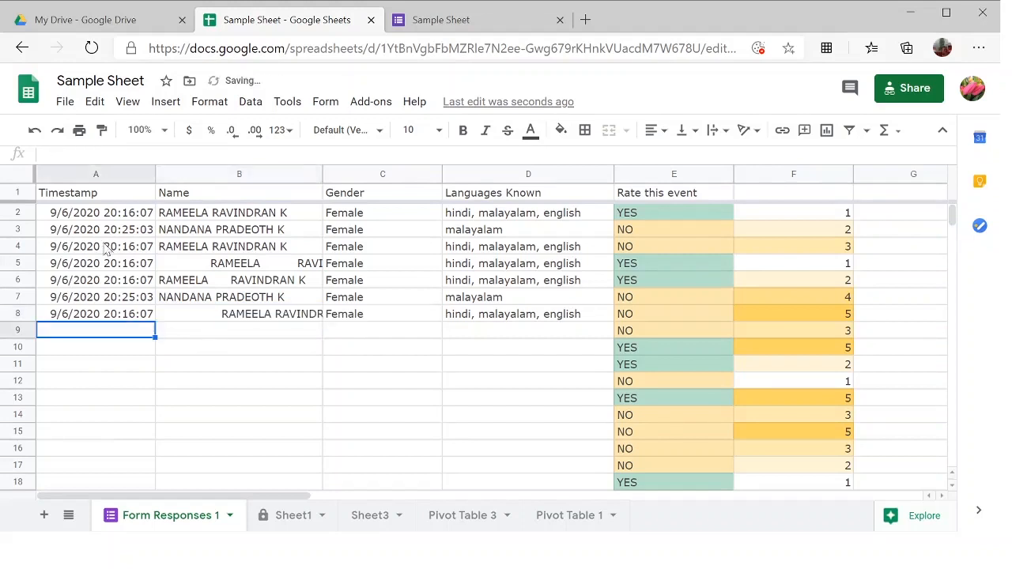
pyautogui.click(67, 193)
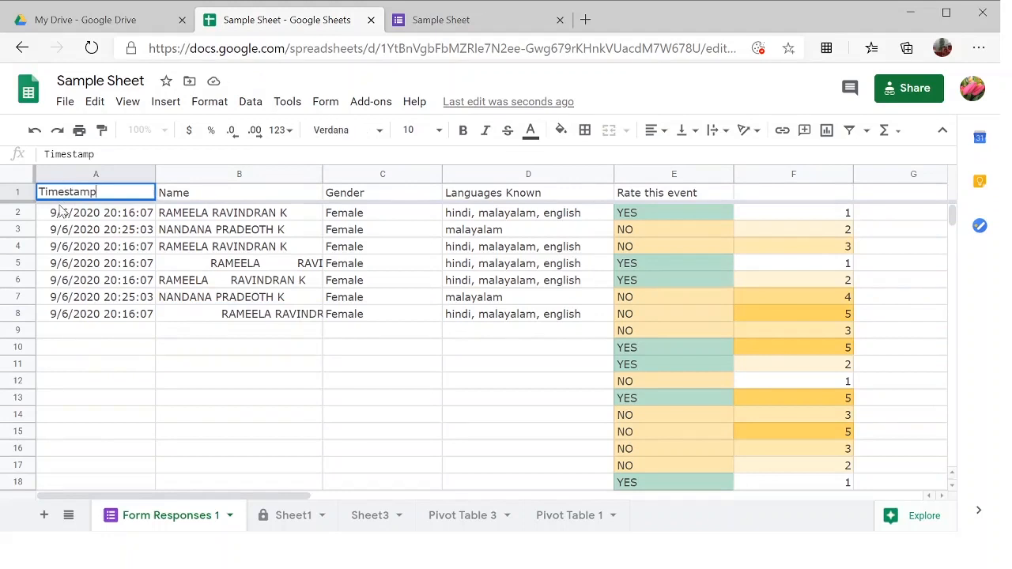
pyautogui.press('Escape')
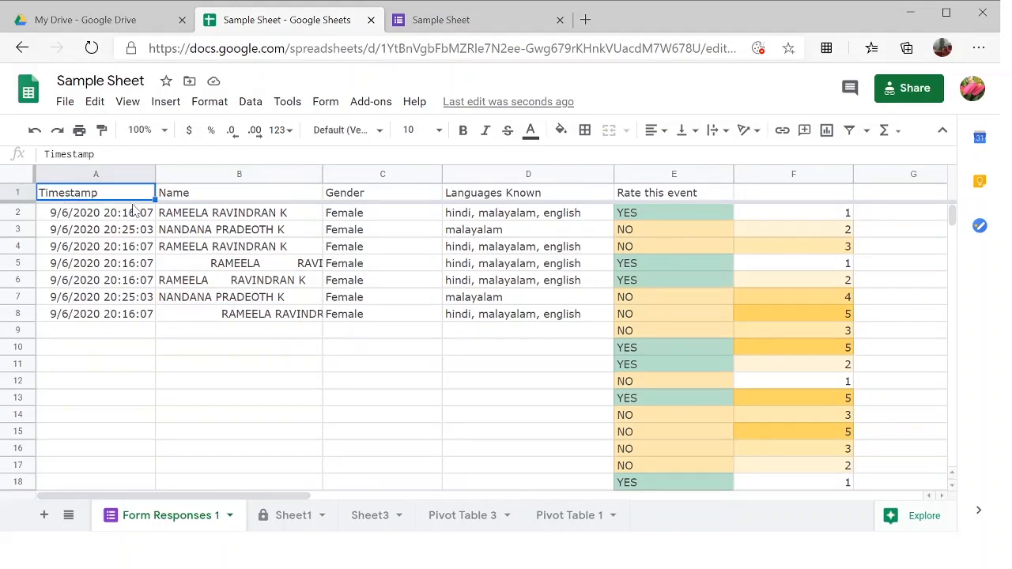
pyautogui.click(459, 301)
pyautogui.click(107, 216)
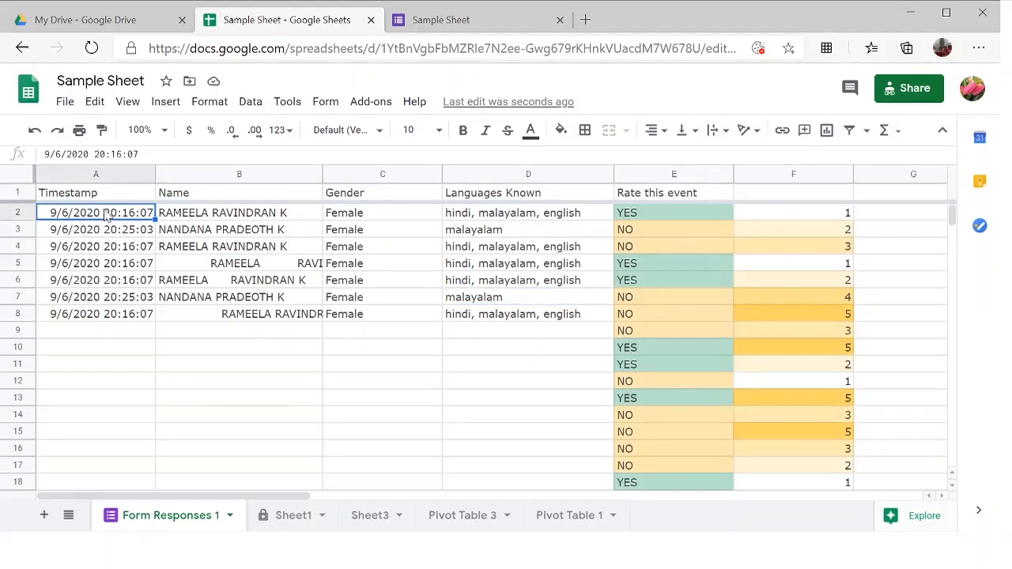
# Step: Trim the whitespace from all cells in the range A1:E8 and close the confirmation
pyautogui.click(99, 197)
pyautogui.hotkey('shift', 'Right')
pyautogui.hotkey('shift', 'Right')
pyautogui.hotkey('shift', 'Right')
pyautogui.hotkey('shift', 'Right')
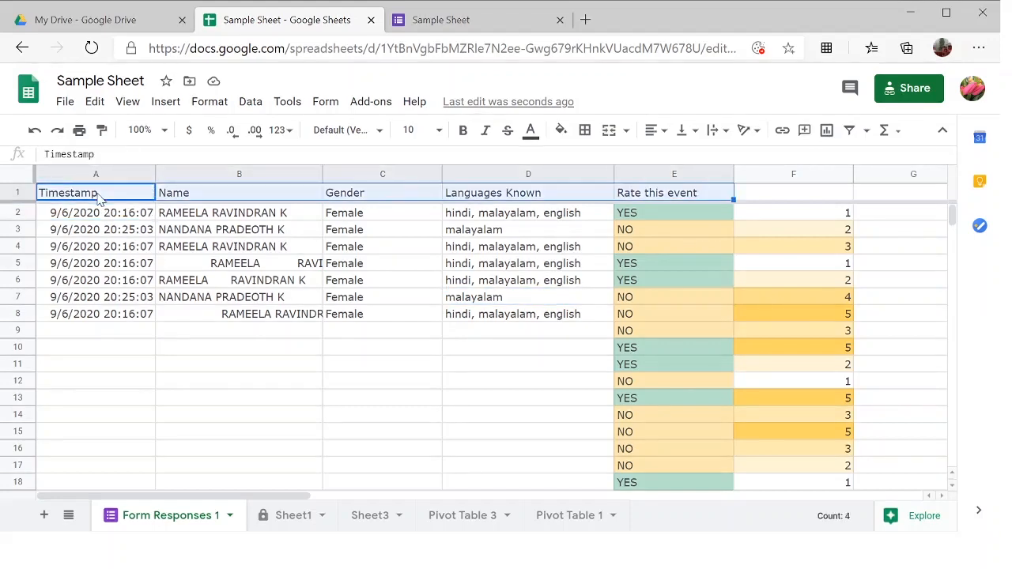
pyautogui.hotkey('shift', 'Down')
pyautogui.hotkey('shift', 'Down')
pyautogui.hotkey('shift', 'Down')
pyautogui.hotkey('shift', 'Down')
pyautogui.hotkey('shift', 'Down')
pyautogui.hotkey('shift', 'Down')
pyautogui.hotkey('shift', 'Down')
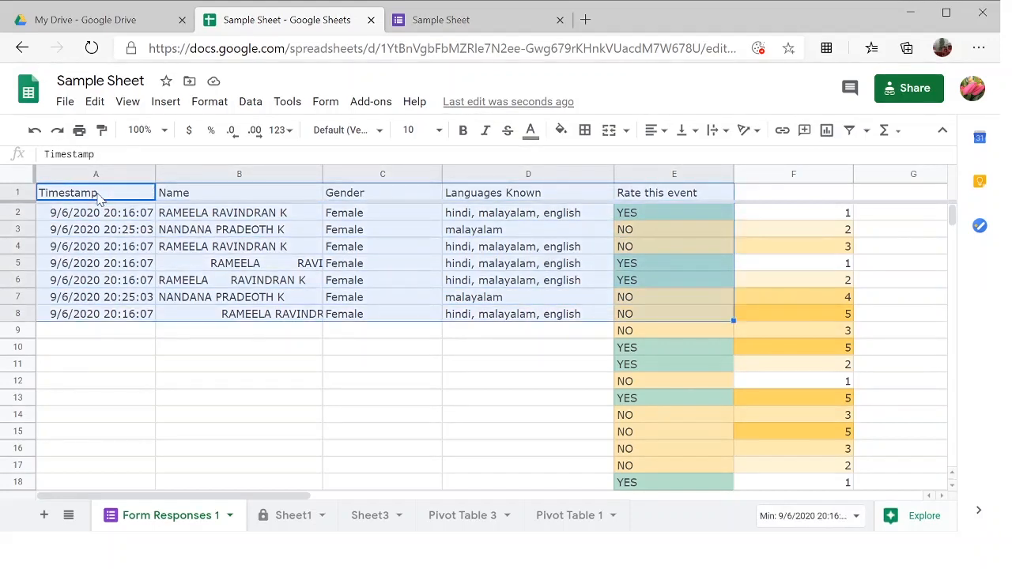
pyautogui.click(248, 109)
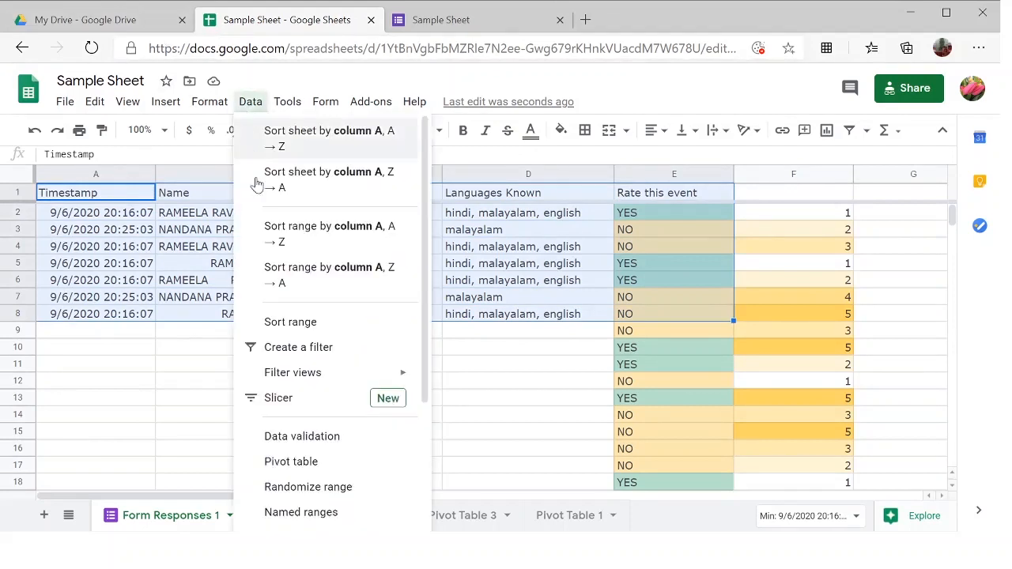
pyautogui.moveTo(204, 109)
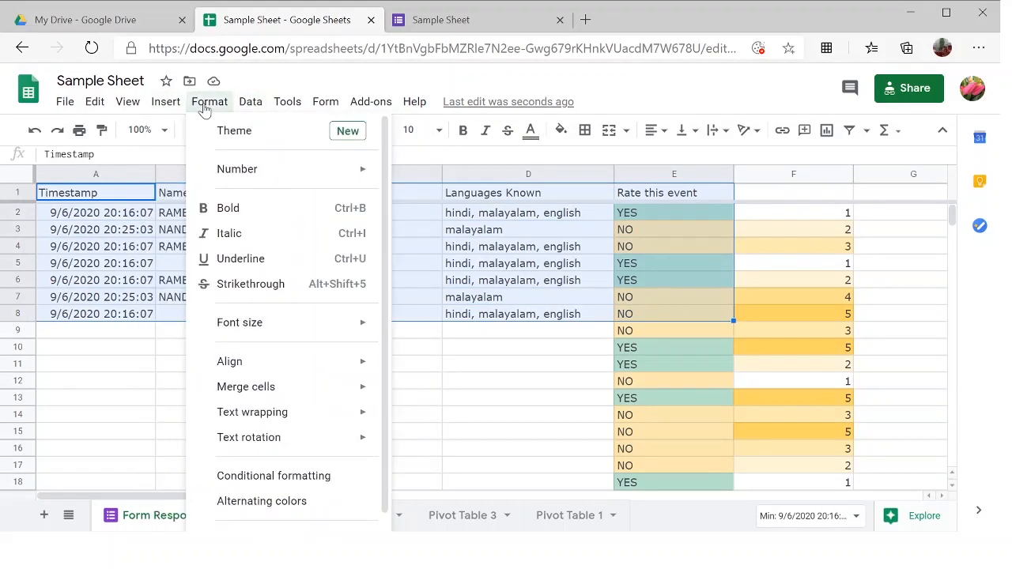
pyautogui.moveTo(246, 111)
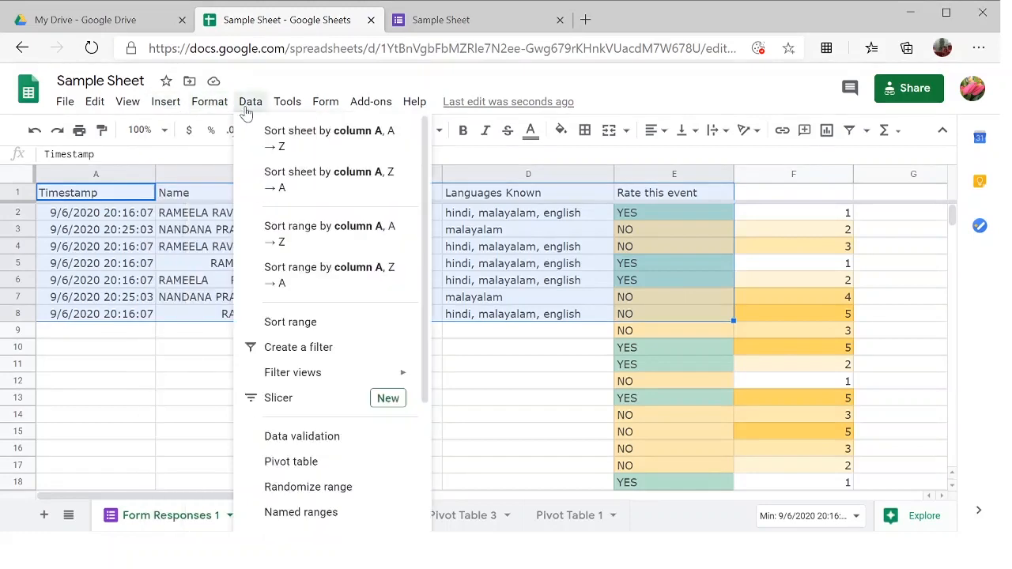
pyautogui.scroll(-3, 276, 370)
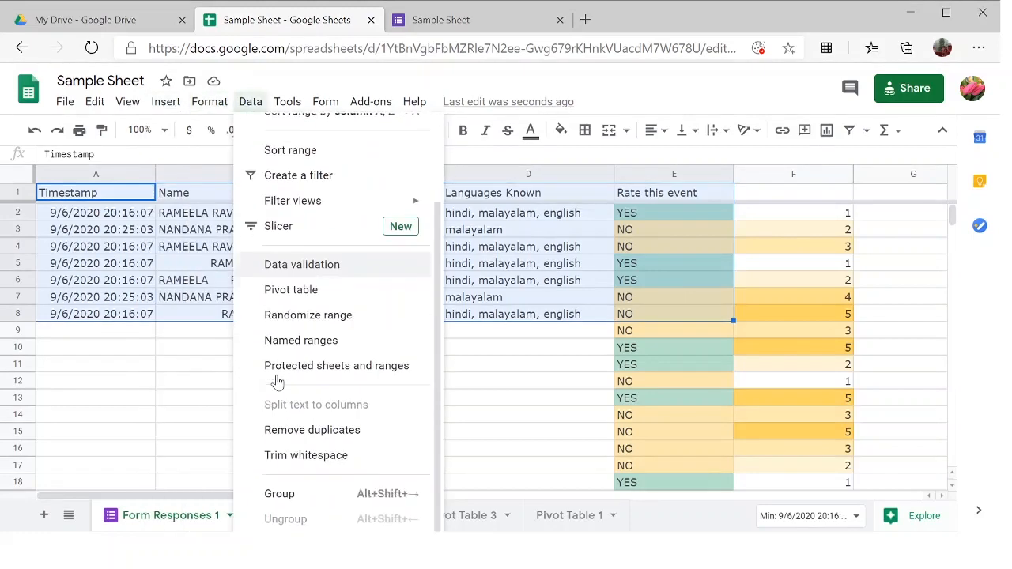
pyautogui.click(295, 462)
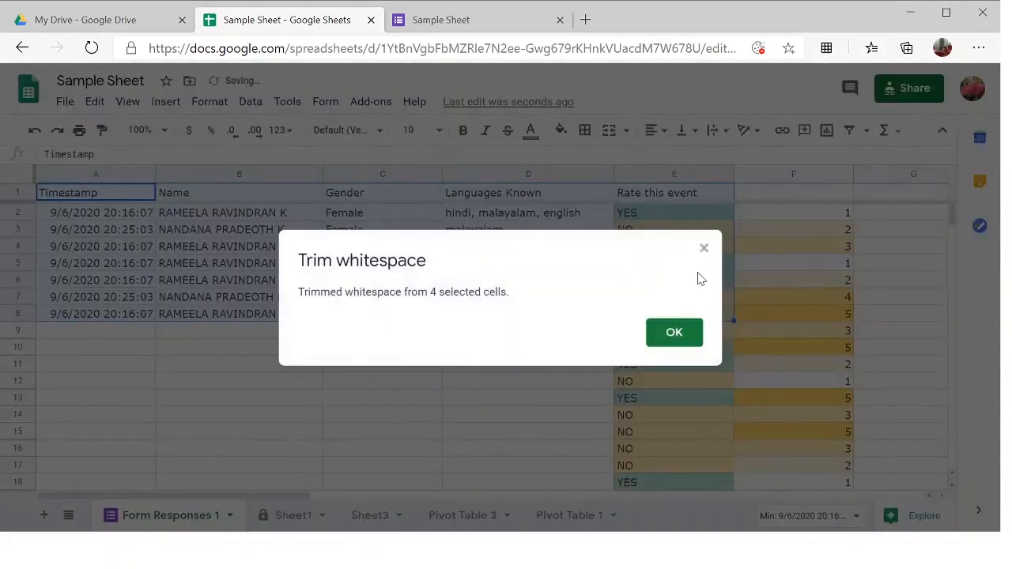
pyautogui.click(685, 339)
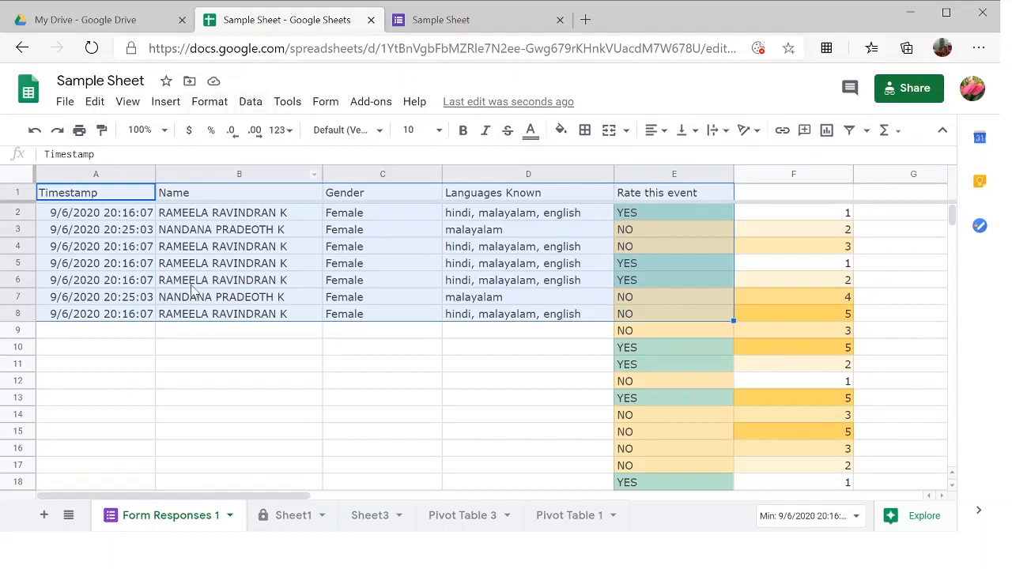
# Step: Remove duplicate rows from A1:E8, treating the first row as a header and comparing only Column B - Name
pyautogui.click(253, 105)
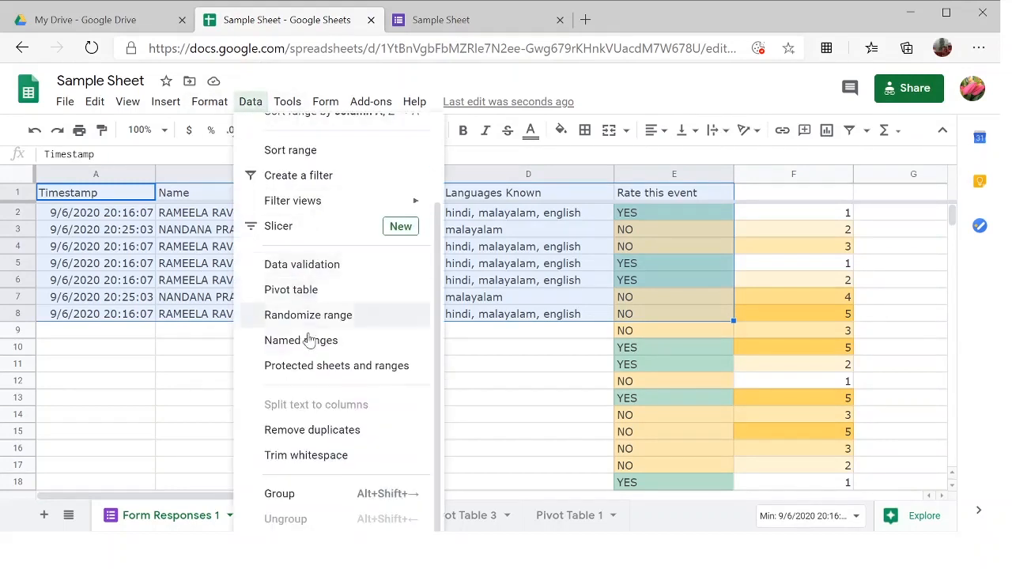
pyautogui.click(296, 429)
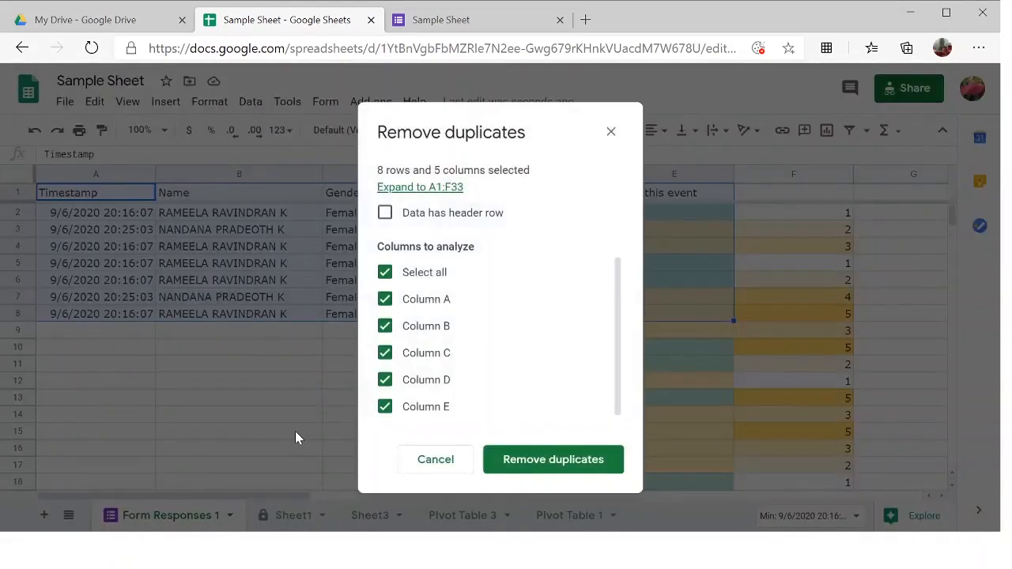
pyautogui.click(387, 219)
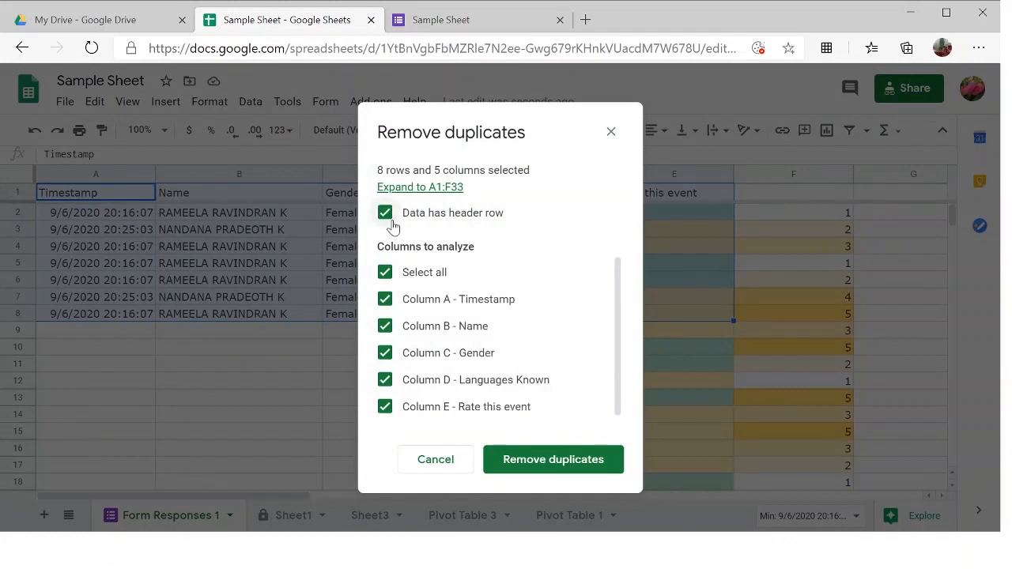
pyautogui.click(385, 301)
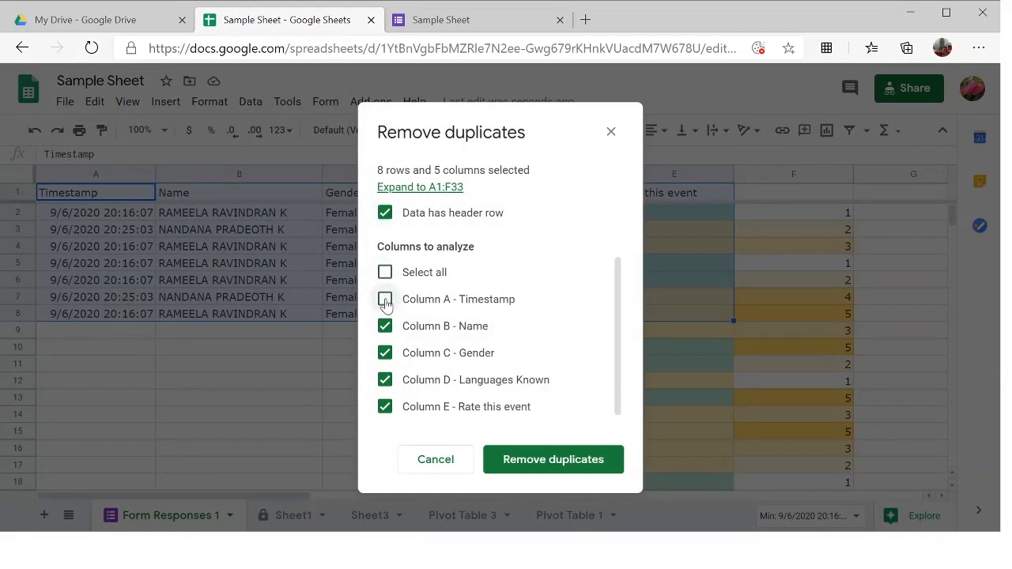
pyautogui.click(386, 355)
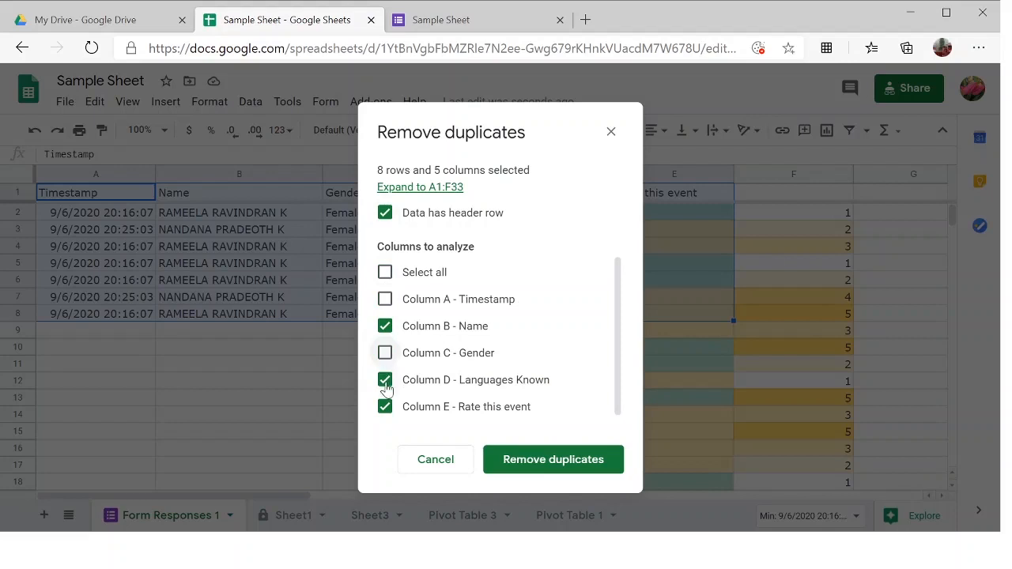
pyautogui.click(385, 381)
pyautogui.click(385, 408)
pyautogui.click(553, 464)
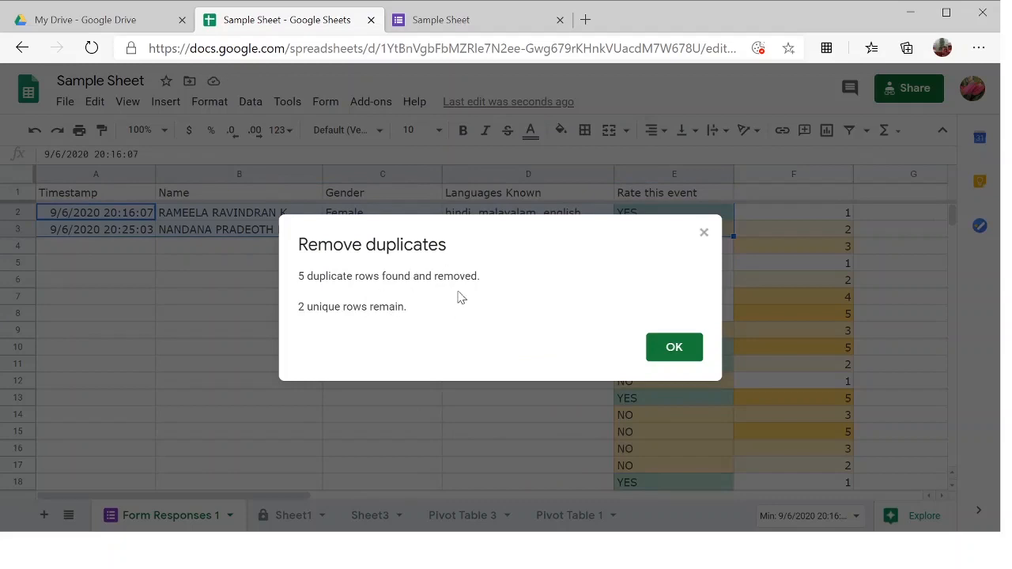
pyautogui.click(673, 347)
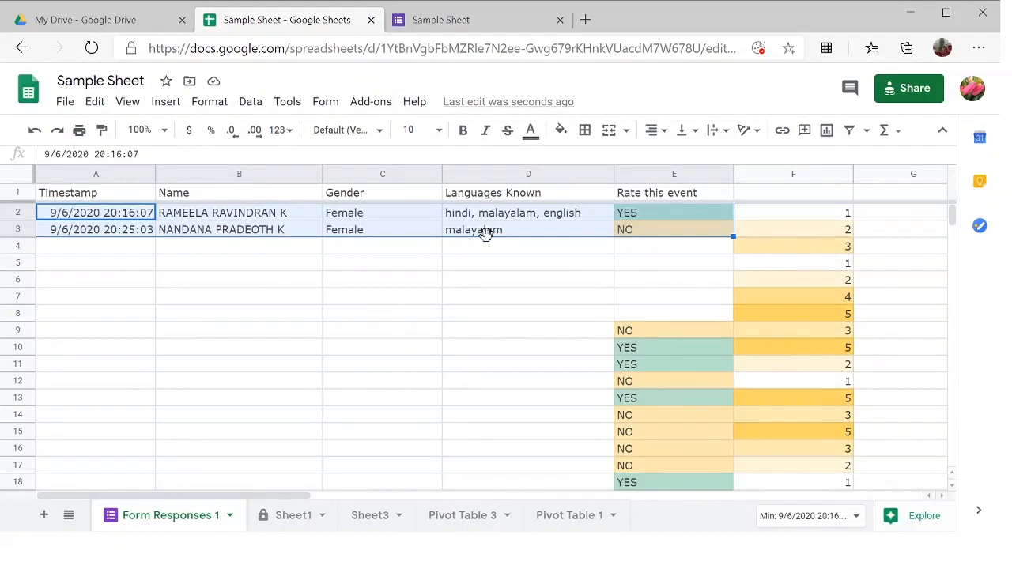
pyautogui.click(769, 248)
pyautogui.hotkey('shift', 'Down')
pyautogui.hotkey('shift', 'Down')
pyautogui.hotkey('shift', 'Down')
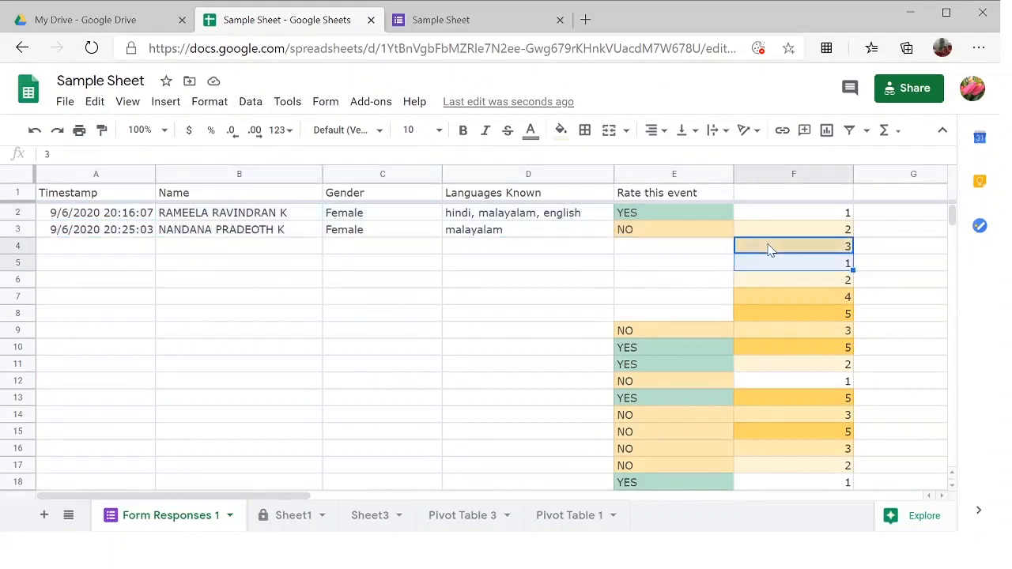
pyautogui.hotkey('shift', 'Down')
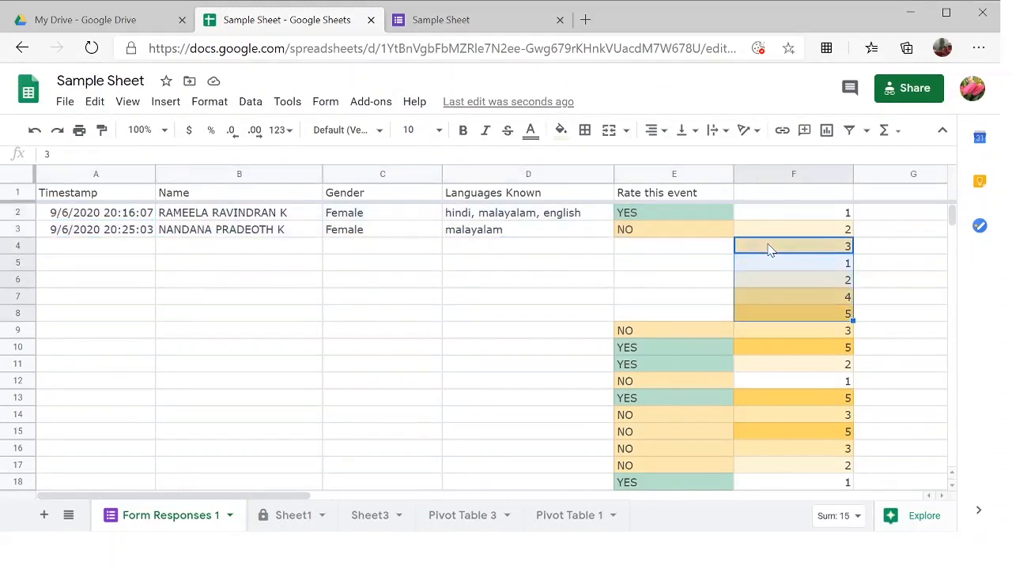
pyautogui.click(221, 232)
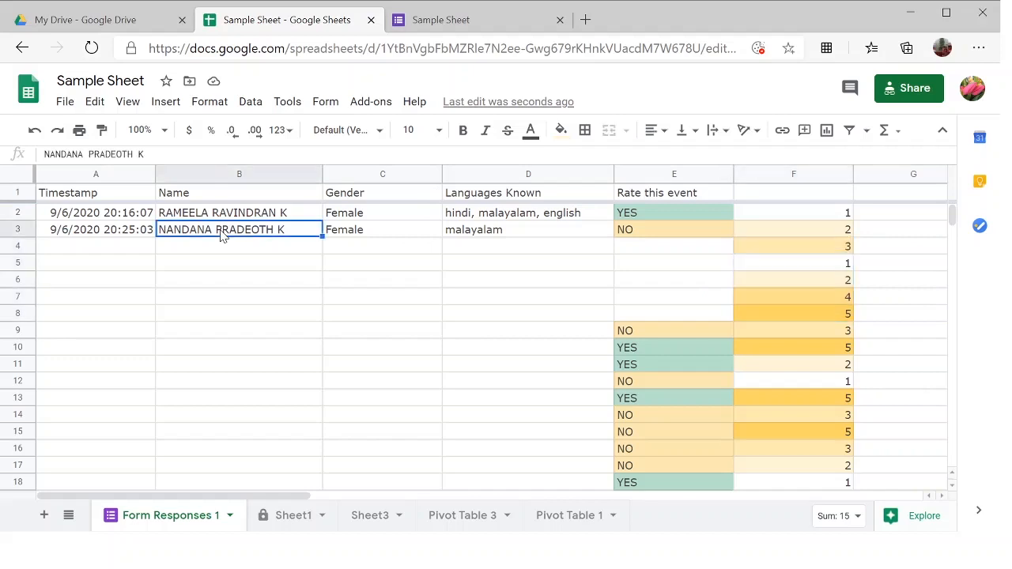
# Step: Copy the first response's Languages Known entry from D2 into the empty cell A12
pyautogui.click(528, 216)
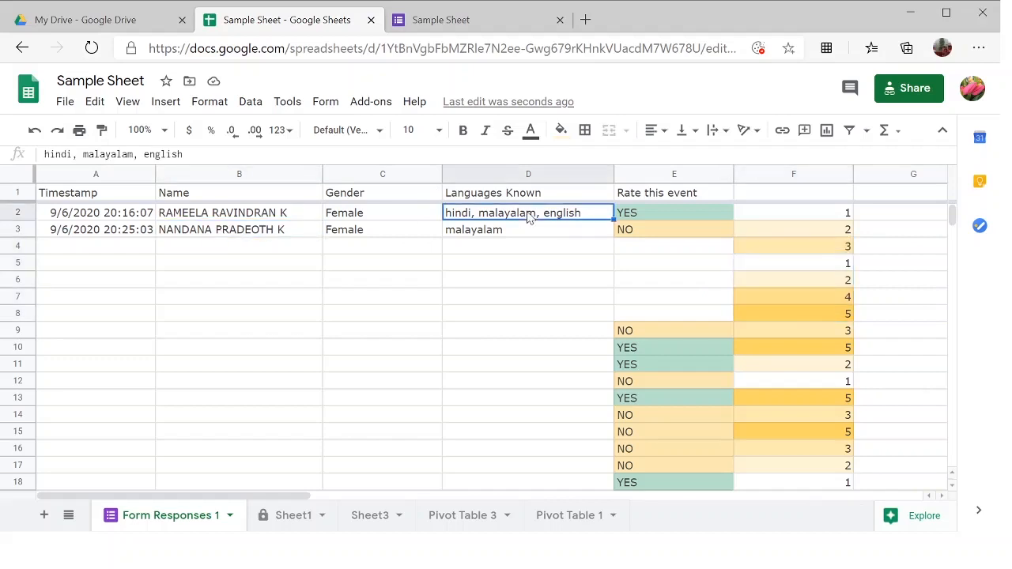
pyautogui.hotkey('ctrl', 'c')
pyautogui.click(123, 383)
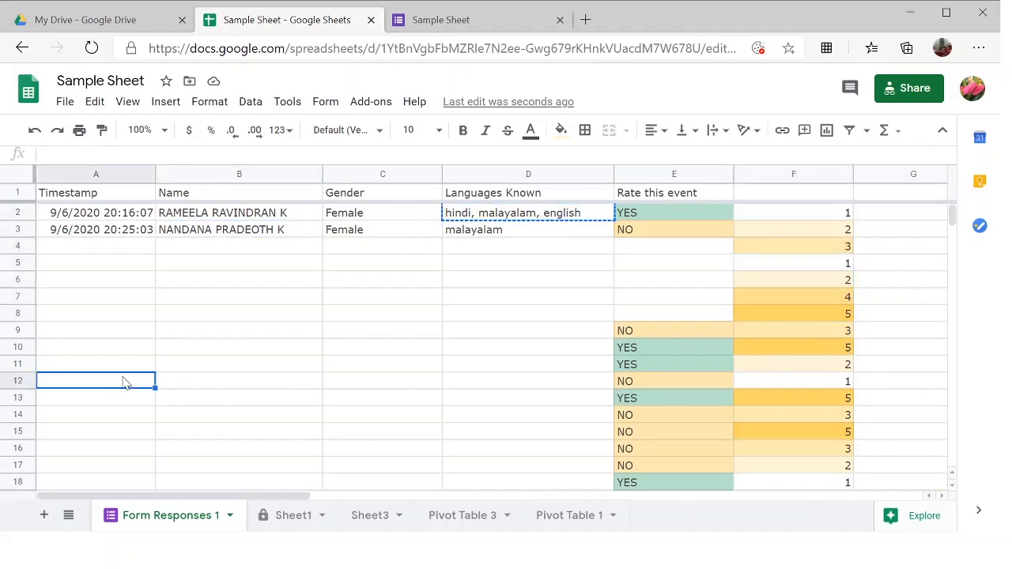
pyautogui.hotkey('ctrl', 'v')
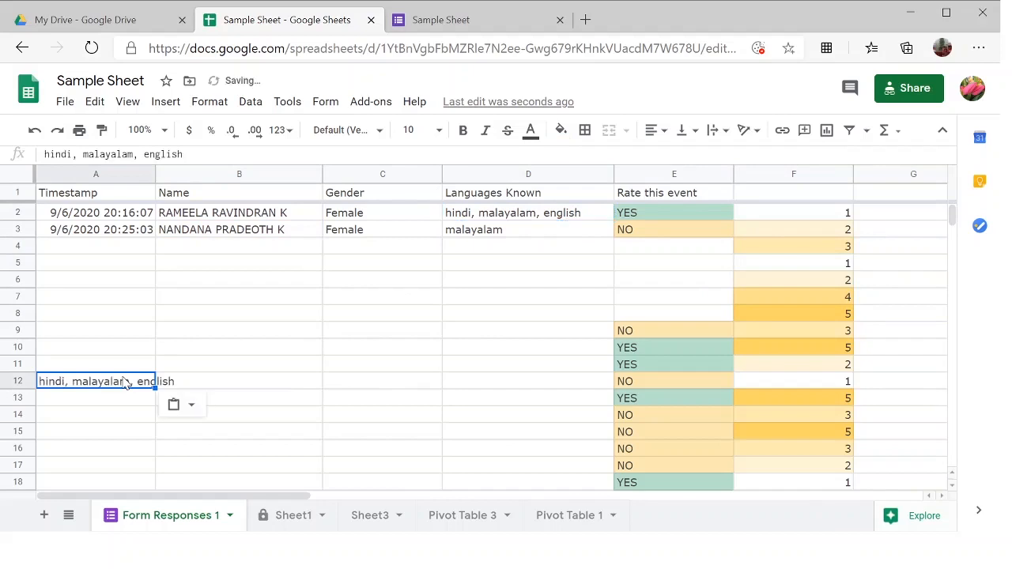
pyautogui.click(271, 409)
# Step: Split the comma-separated languages in A12 into columns using the automatically detected separator
pyautogui.click(56, 383)
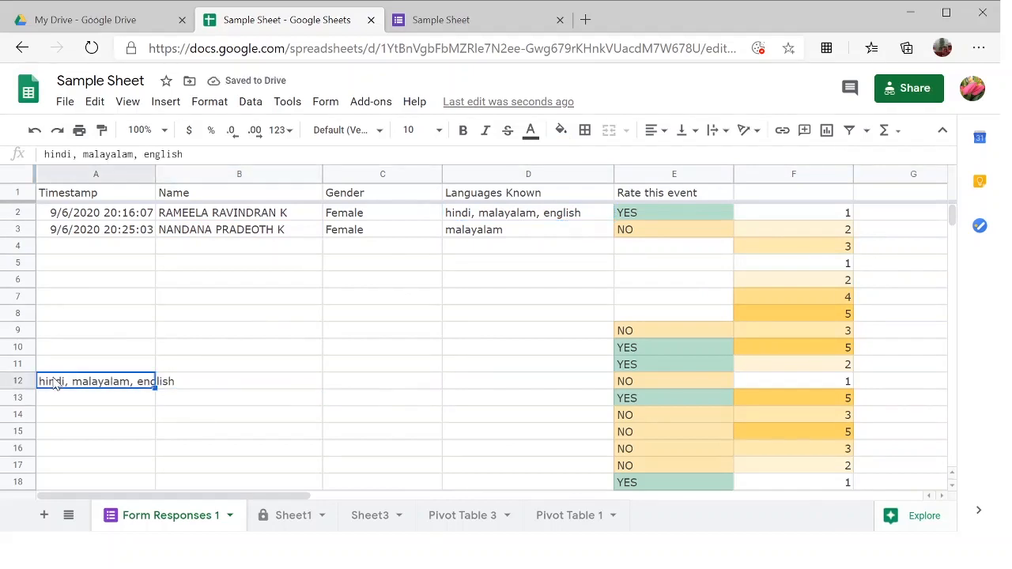
pyautogui.click(250, 103)
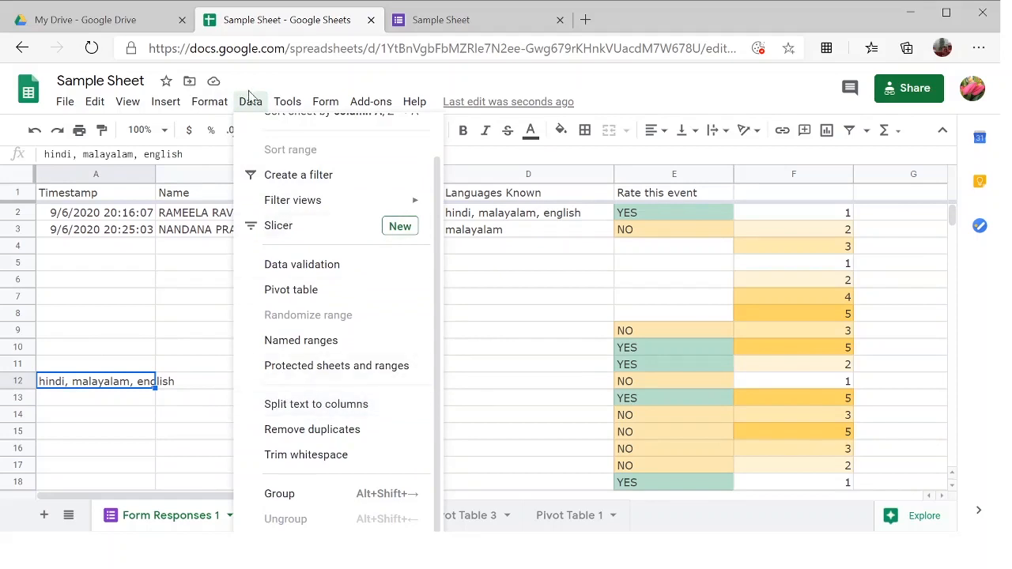
pyautogui.click(272, 406)
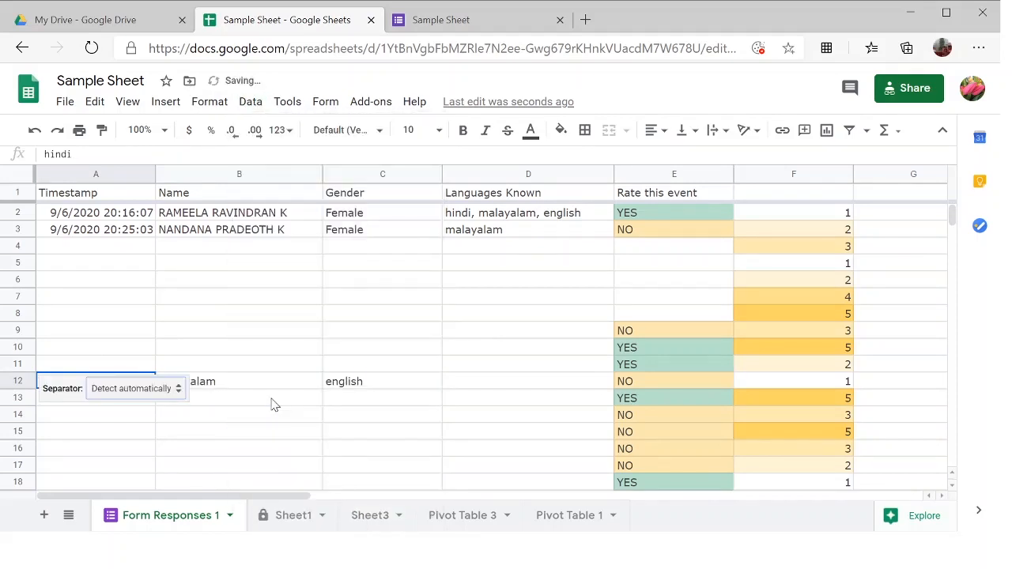
# Step: Undo the text-to-columns split of cell A12
pyautogui.click(252, 104)
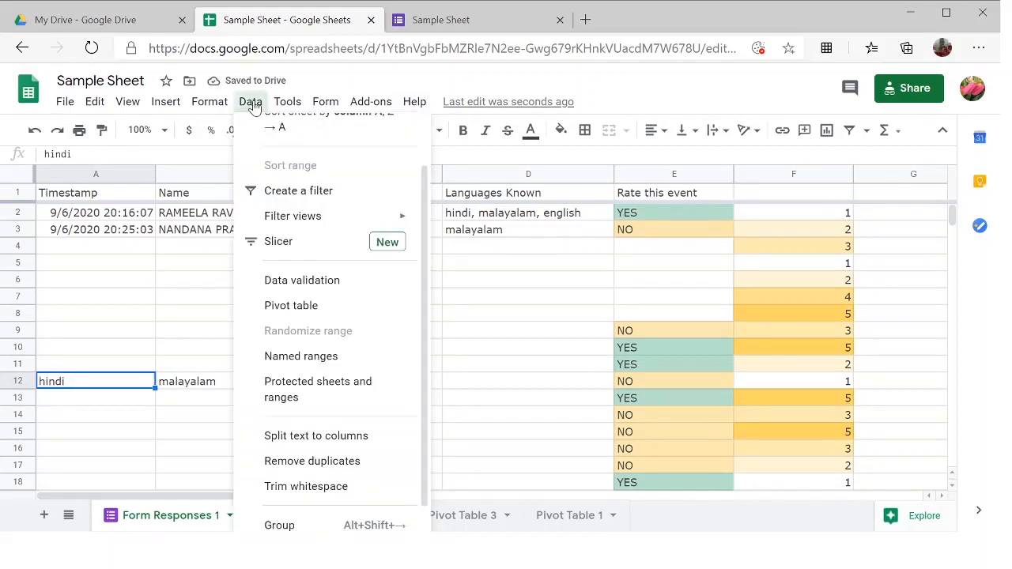
pyautogui.click(112, 402)
pyautogui.click(120, 389)
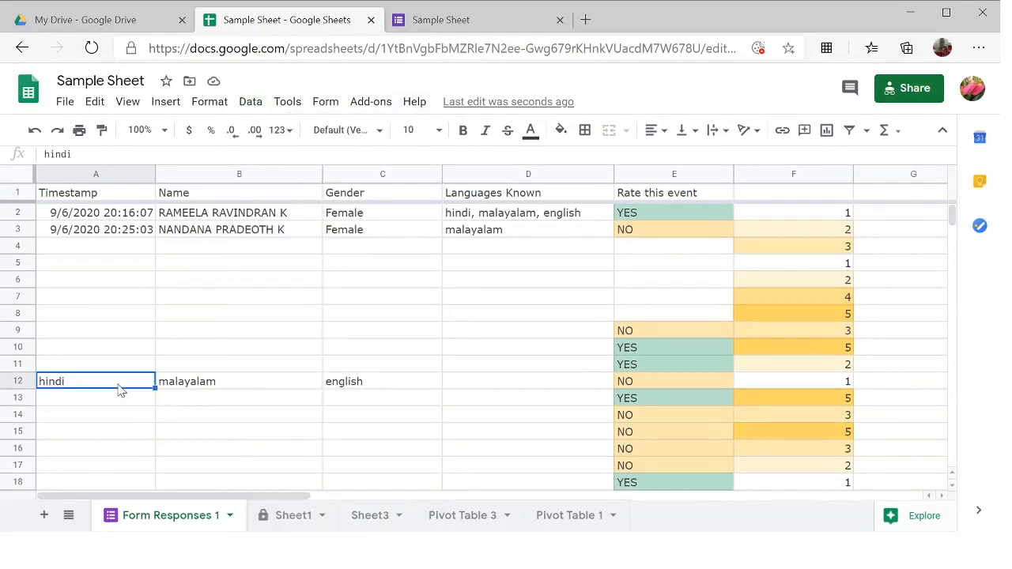
pyautogui.click(36, 130)
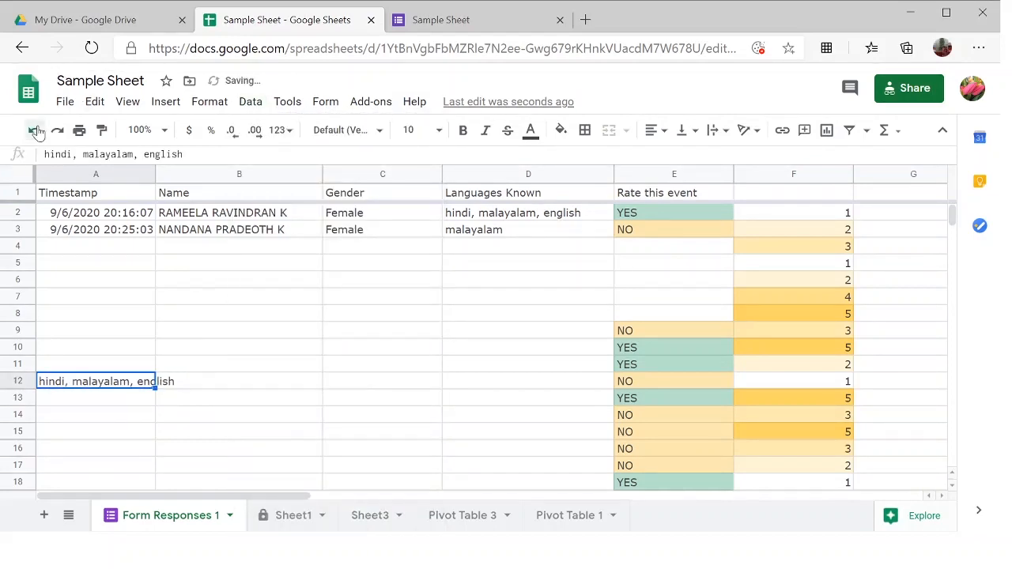
# Step: Split the languages text in A12 across columns again, review the separator choices and keep automatic detection
pyautogui.click(252, 102)
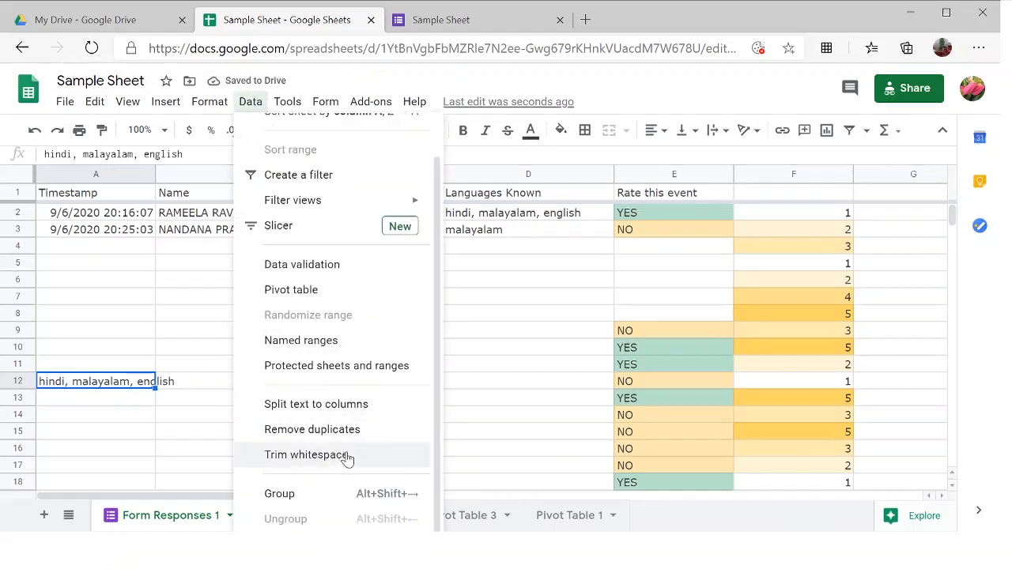
pyautogui.click(343, 412)
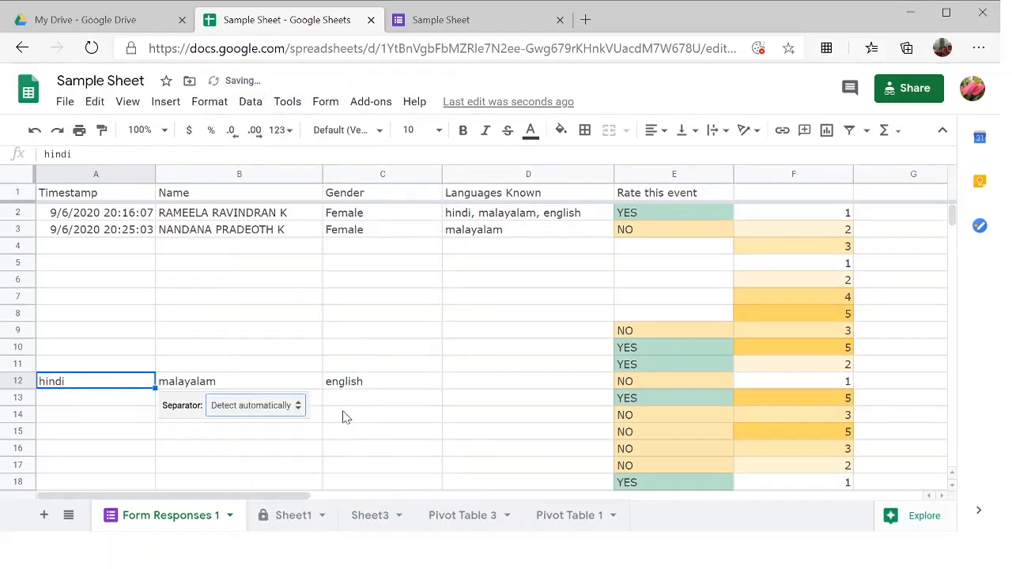
pyautogui.click(289, 408)
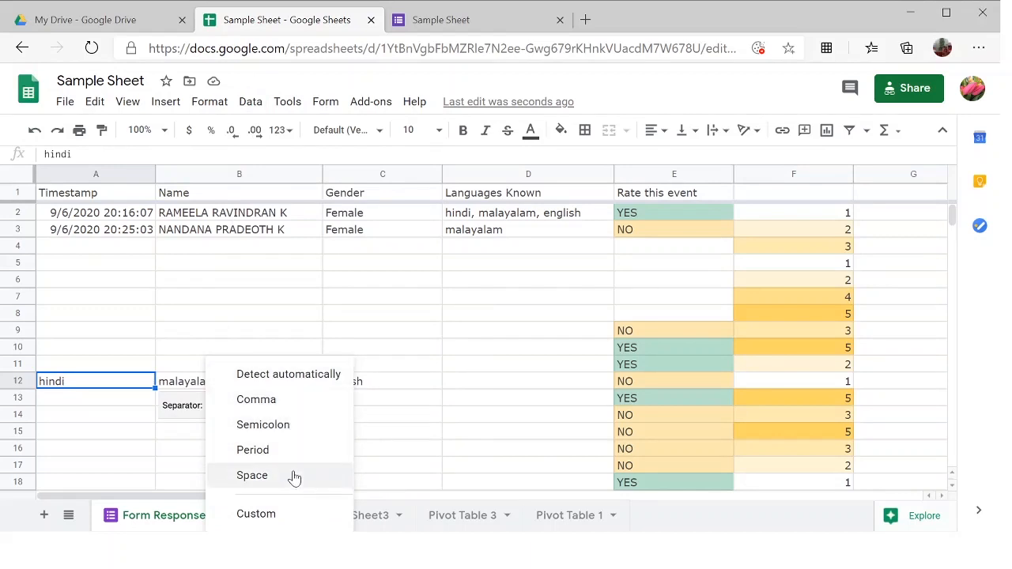
pyautogui.click(401, 453)
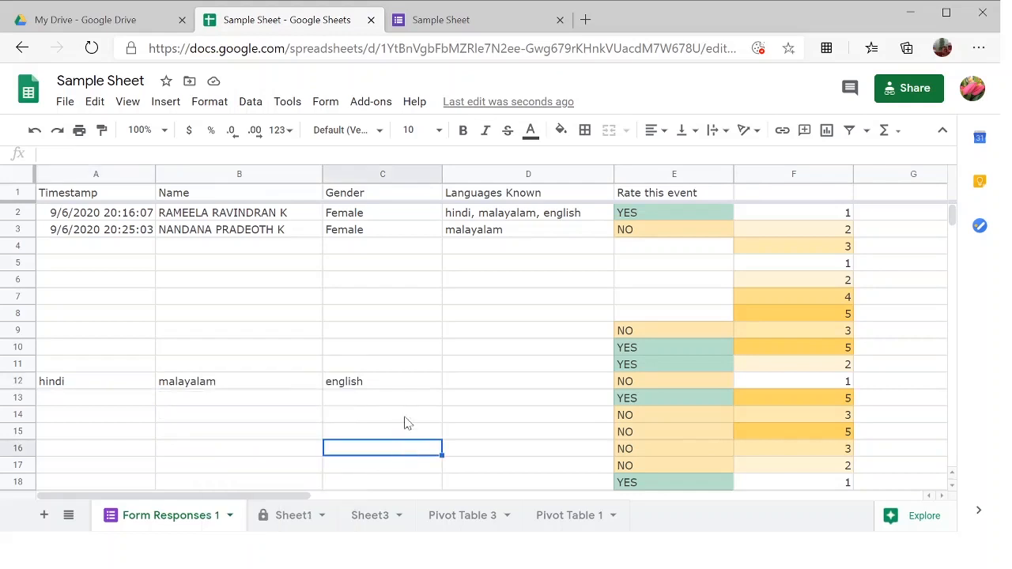
# Step: Copy the two respondent names from B2:B3 into cells A14:A15
pyautogui.click(223, 220)
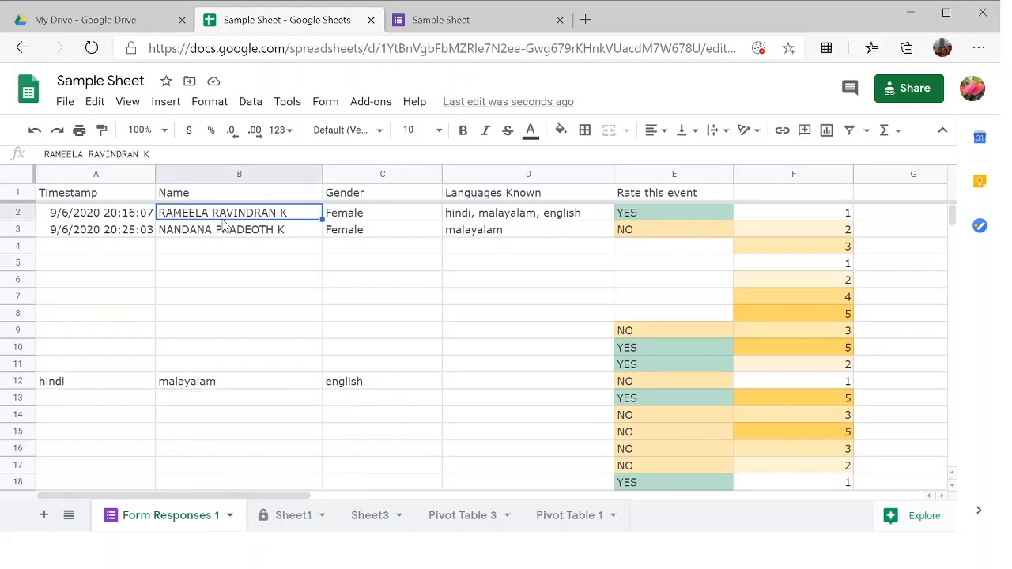
pyautogui.keyDown('shift'); pyautogui.click(223, 225); pyautogui.keyUp('shift')
pyautogui.hotkey('ctrl', 'c')
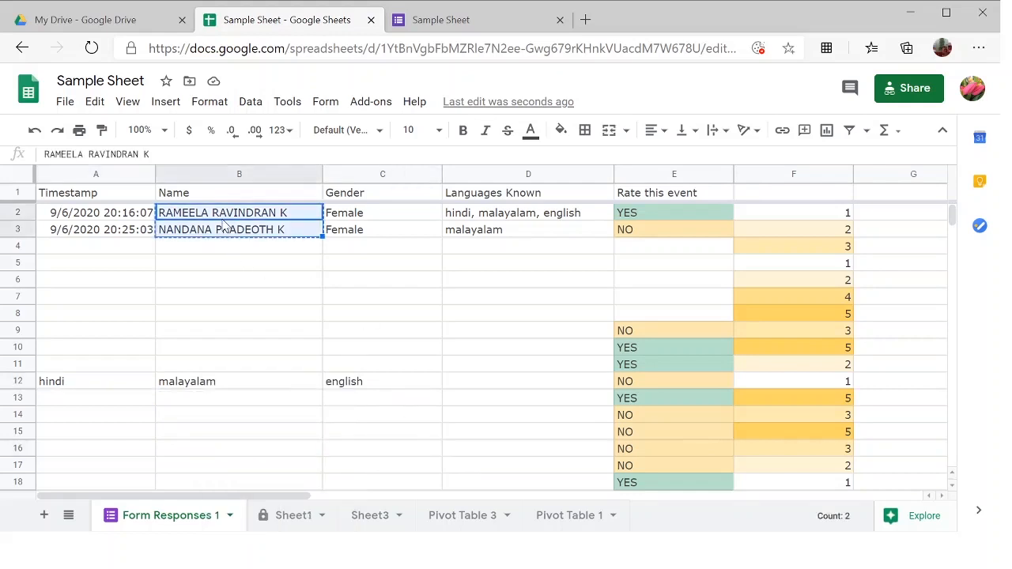
pyautogui.click(75, 417)
pyautogui.hotkey('ctrl', 'v')
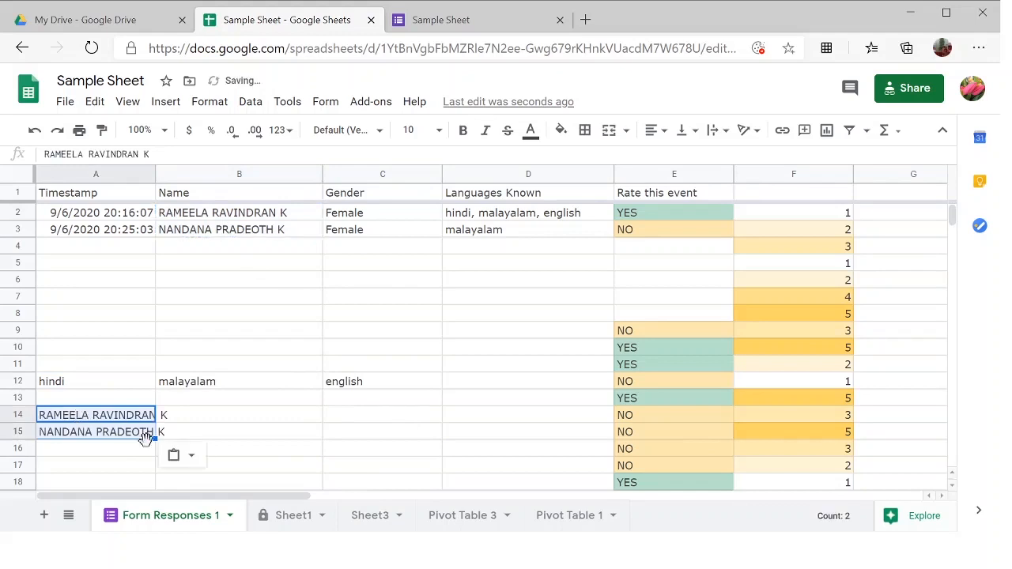
# Step: Split the two full names in A14:A15 into separate columns using Space as the separator
pyautogui.click(251, 102)
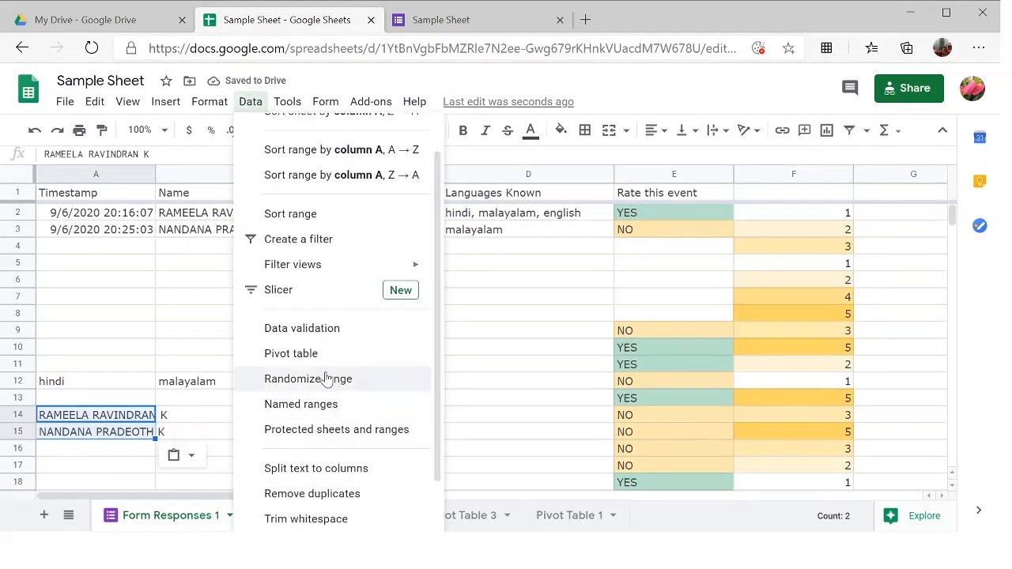
pyautogui.click(319, 469)
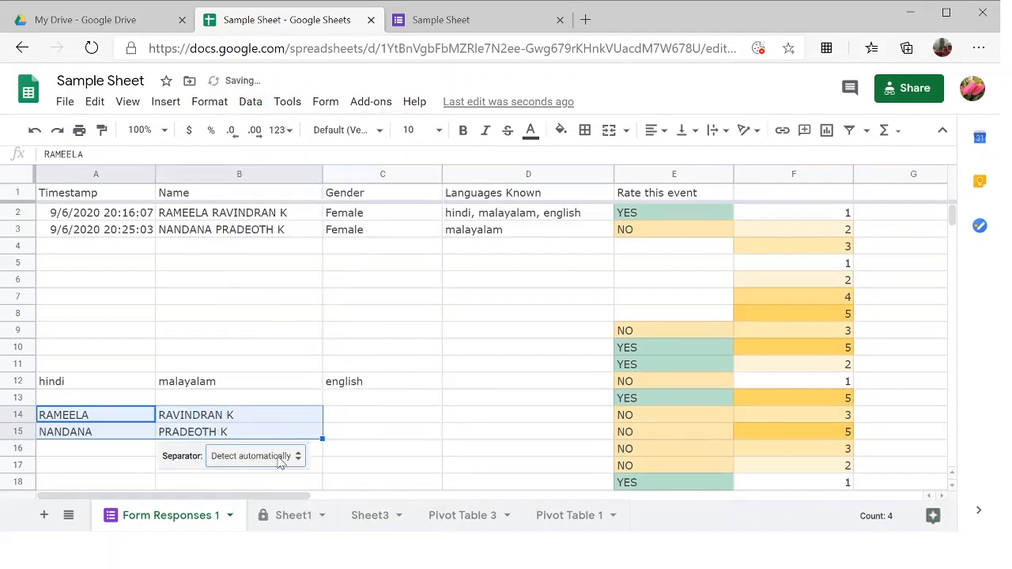
pyautogui.click(283, 457)
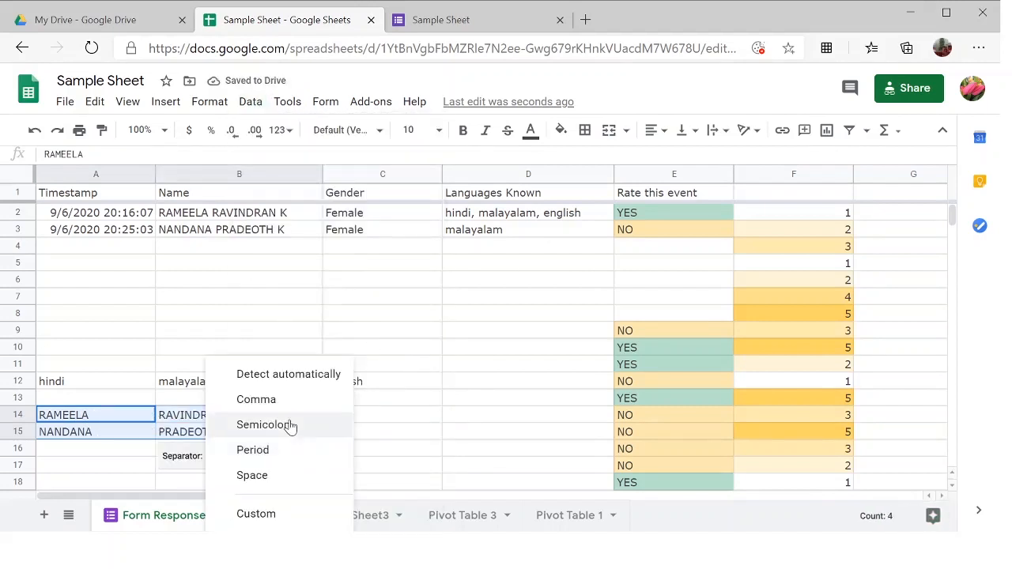
pyautogui.click(252, 476)
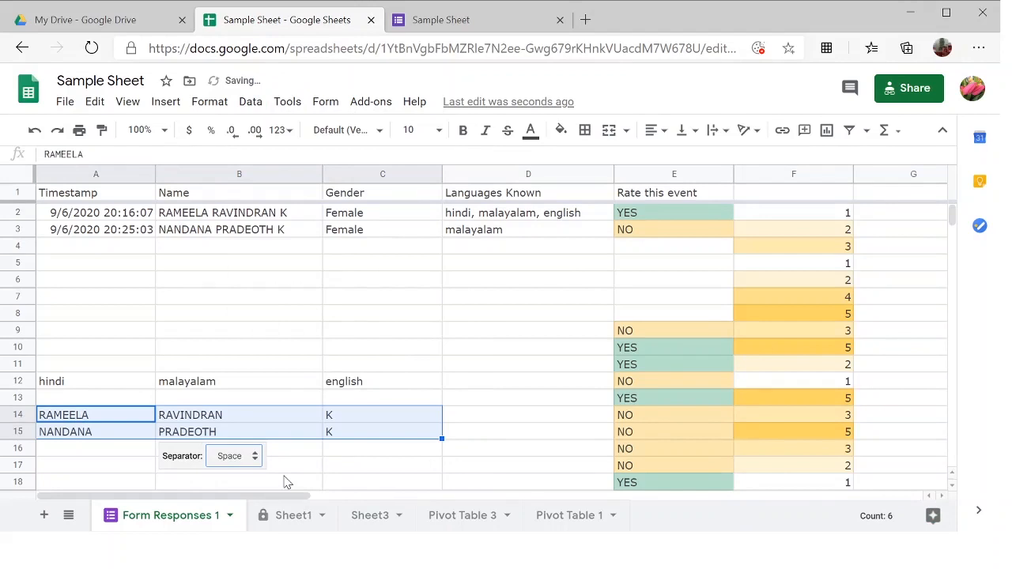
pyautogui.click(350, 487)
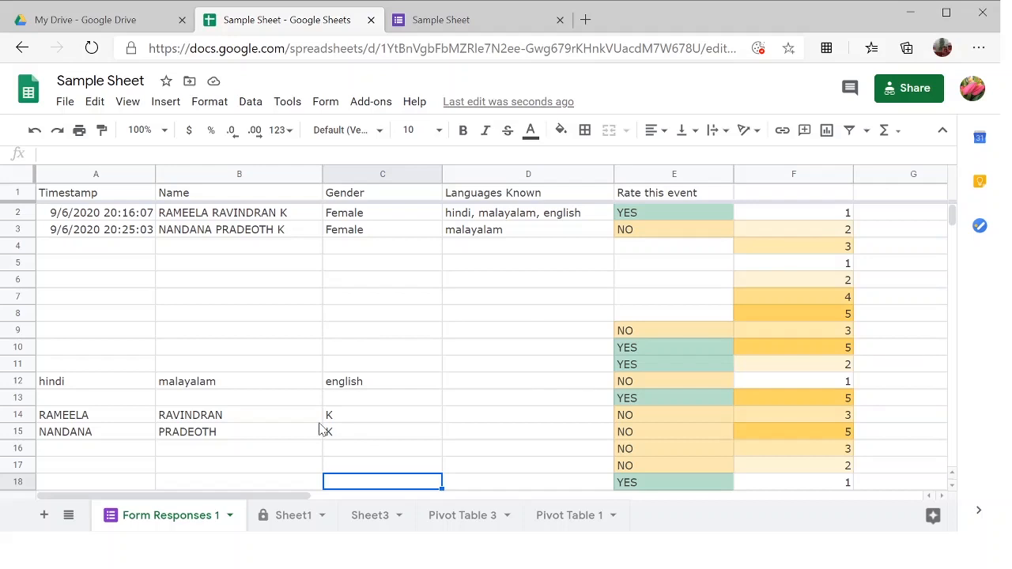
# Step: Enter the numbers 1 and 2 in cells A20 and A21
pyautogui.scroll(-3, 450, 406)
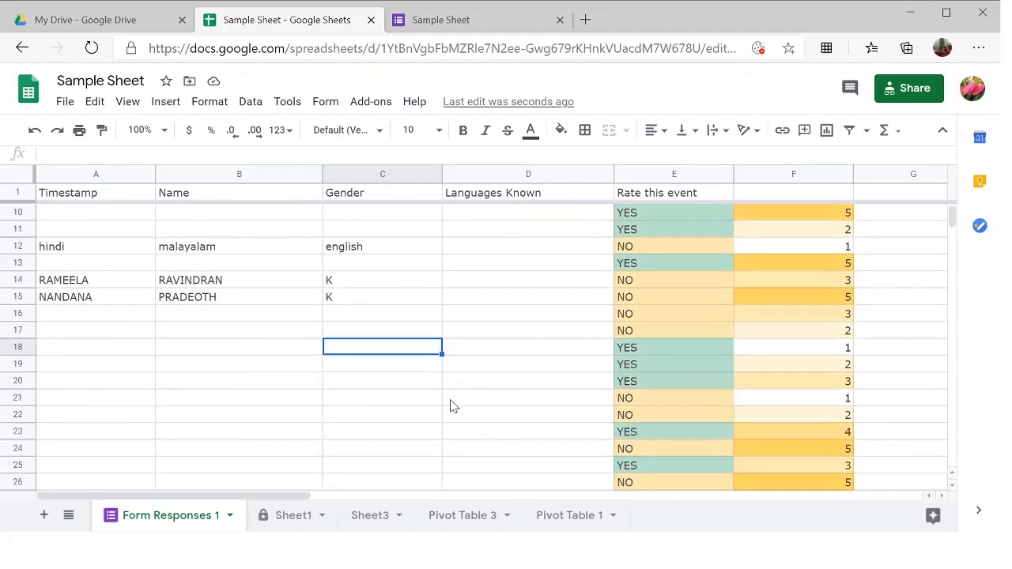
pyautogui.scroll(-2, 450, 406)
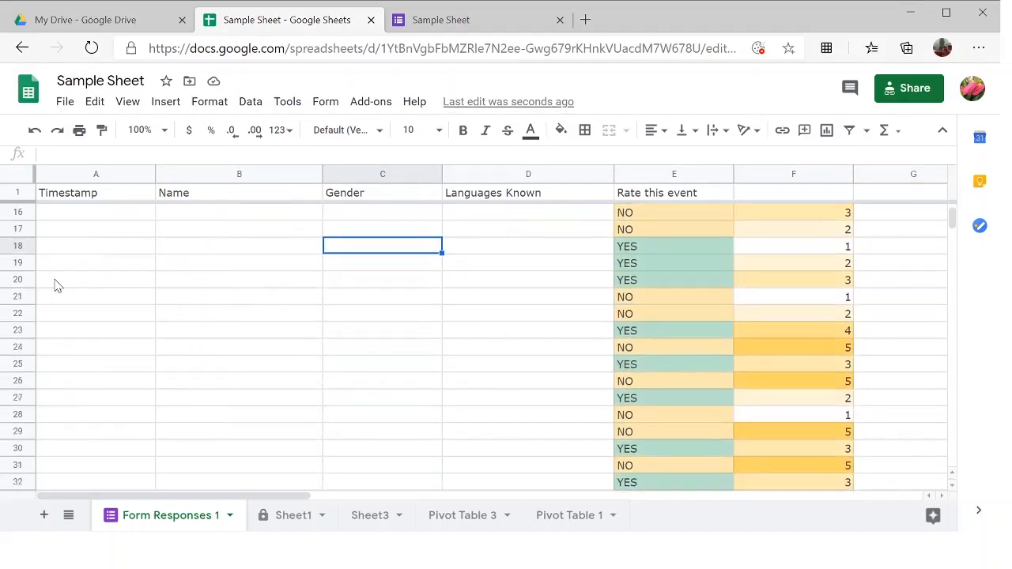
pyautogui.click(56, 285)
pyautogui.write('1')
pyautogui.press('Return')
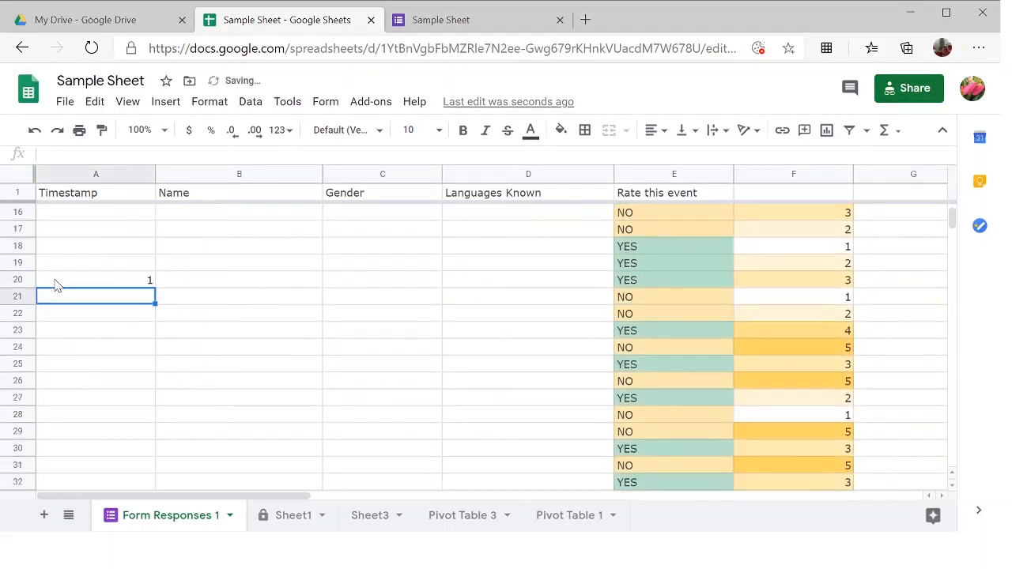
pyautogui.write('2')
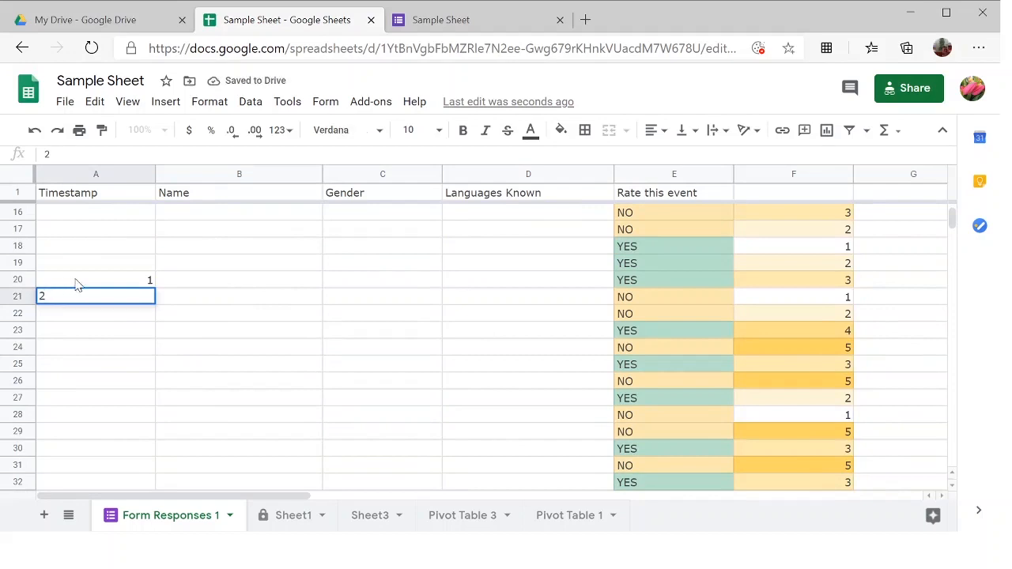
# Step: Enter the letters A and B in cells B20 and B21
pyautogui.click(182, 284)
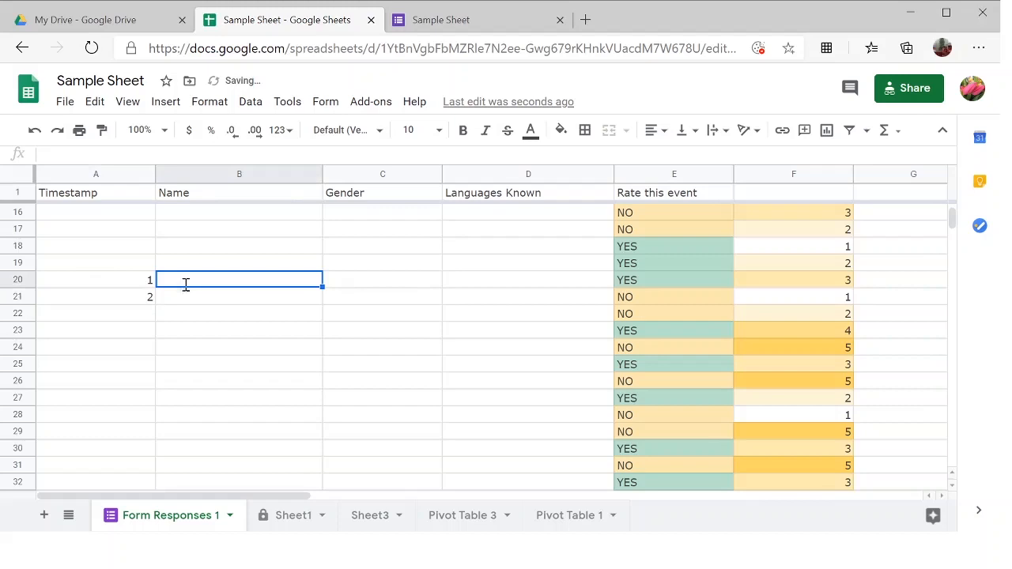
pyautogui.write('A')
pyautogui.press('Return')
pyautogui.write('B')
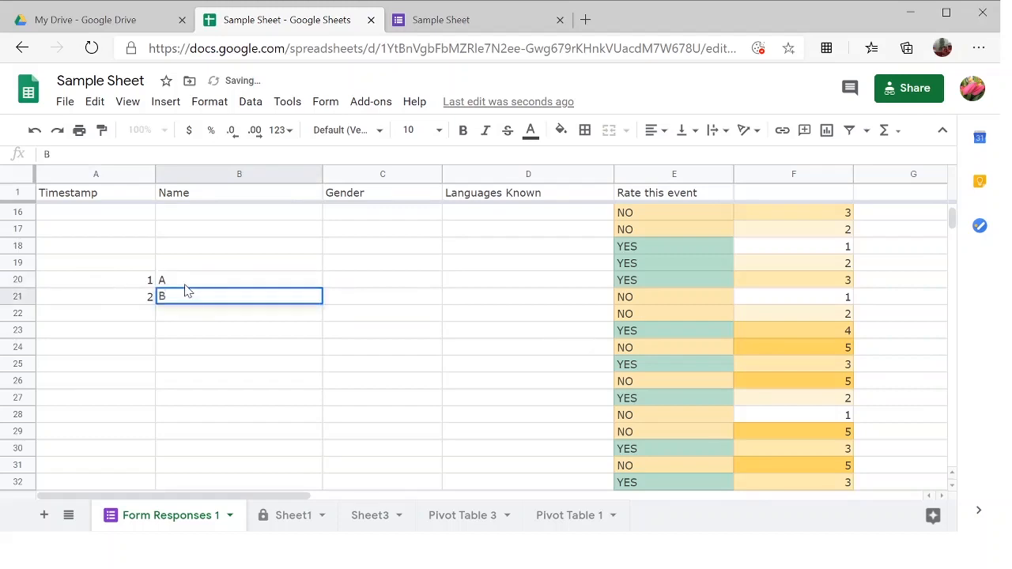
pyautogui.press('Tab')
# Step: Enter the date 23 SEPTEMBER 2020 in cell C20
pyautogui.press('Up')
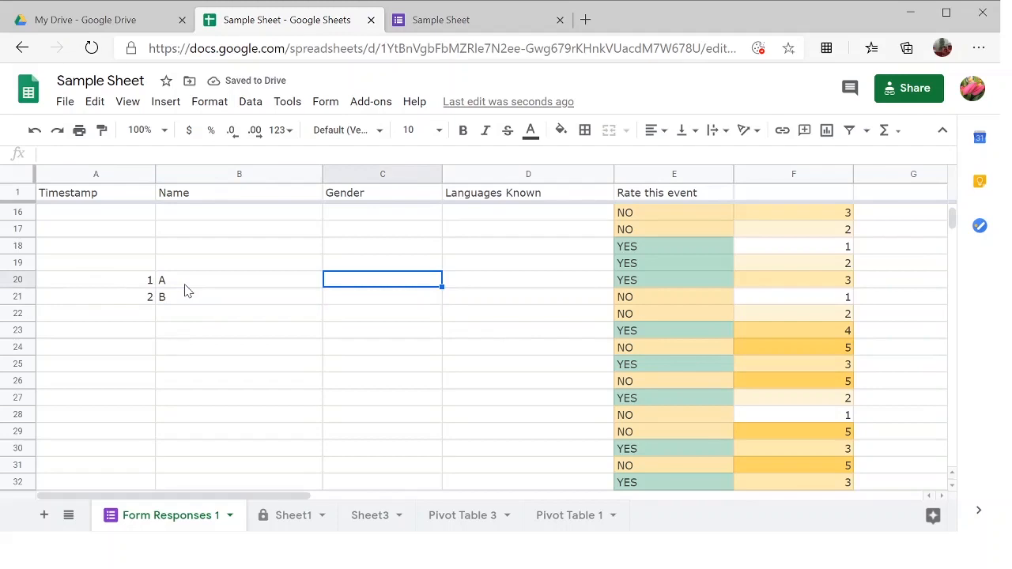
pyautogui.write('23 SEP')
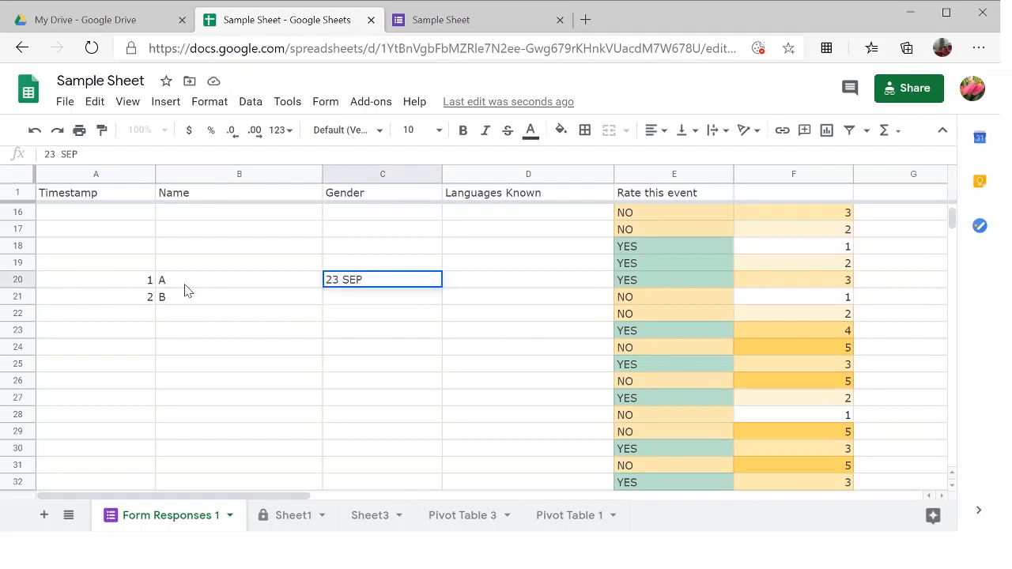
pyautogui.write('TEMBER 2020')
pyautogui.press('Return')
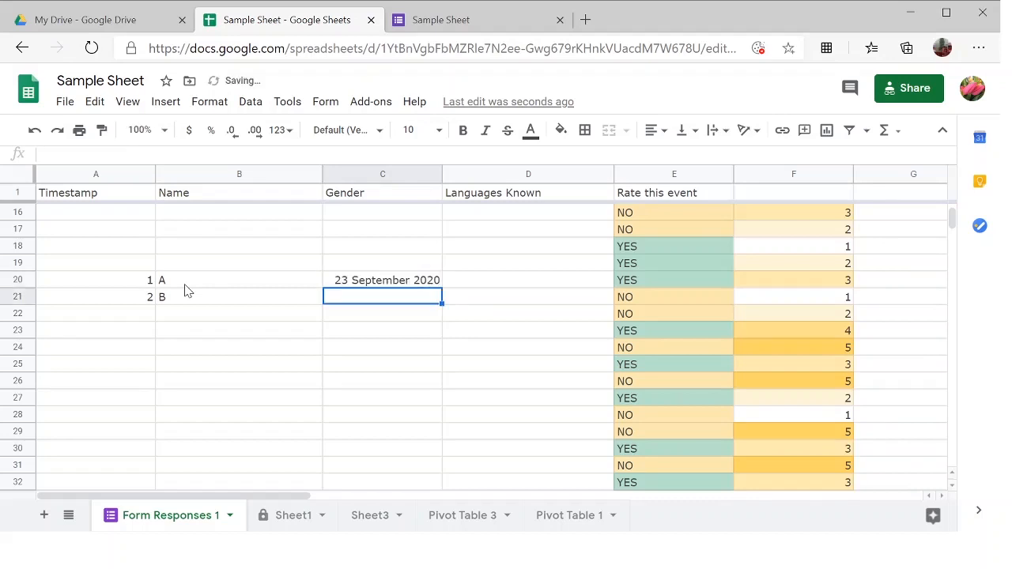
# Step: Enter 24 SEPEMPTER 2020\ in cell C21
pyautogui.write('24 SEPE')
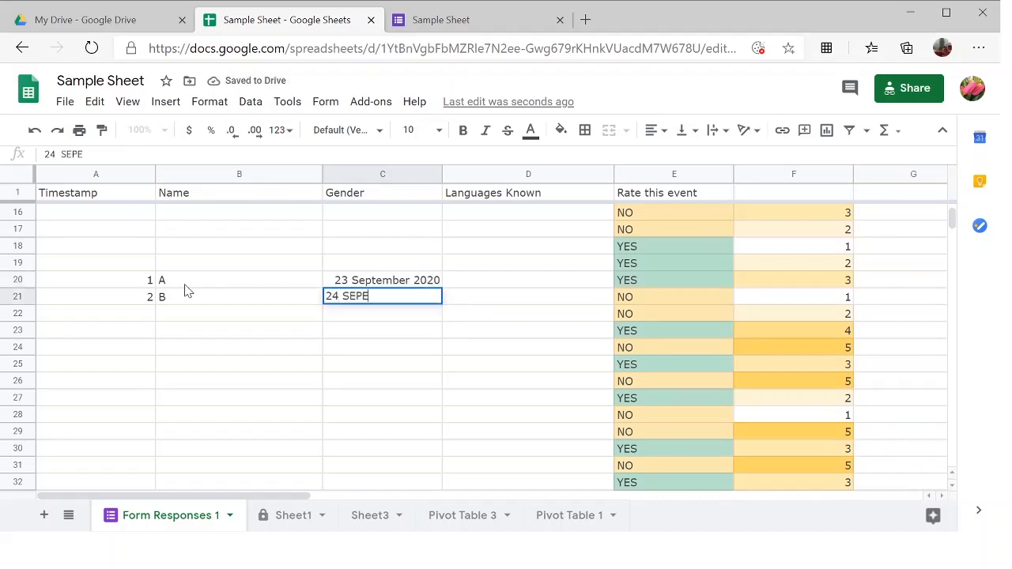
pyautogui.write('MPTER')
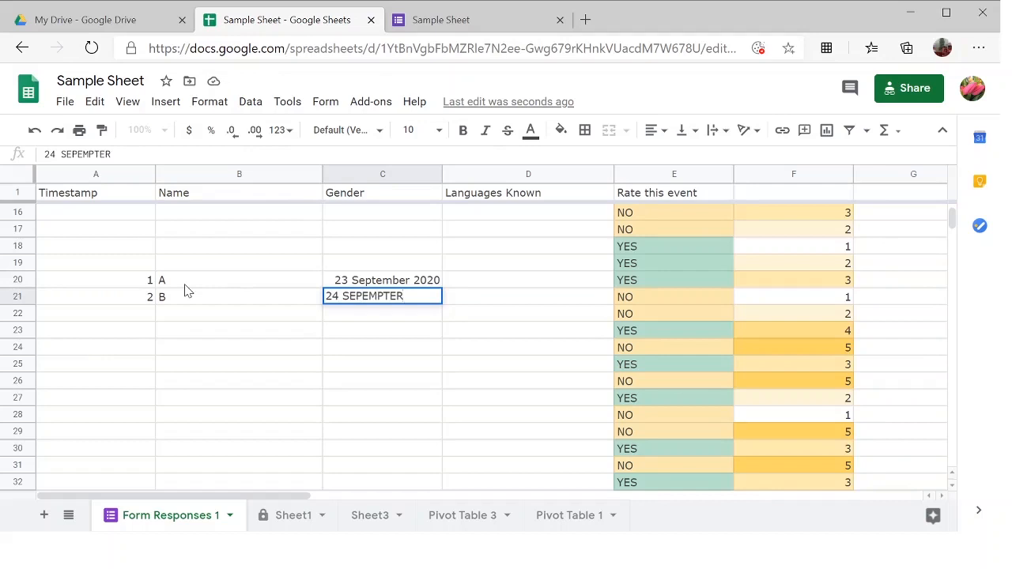
pyautogui.write(' 2020\\')
pyautogui.press('Return')
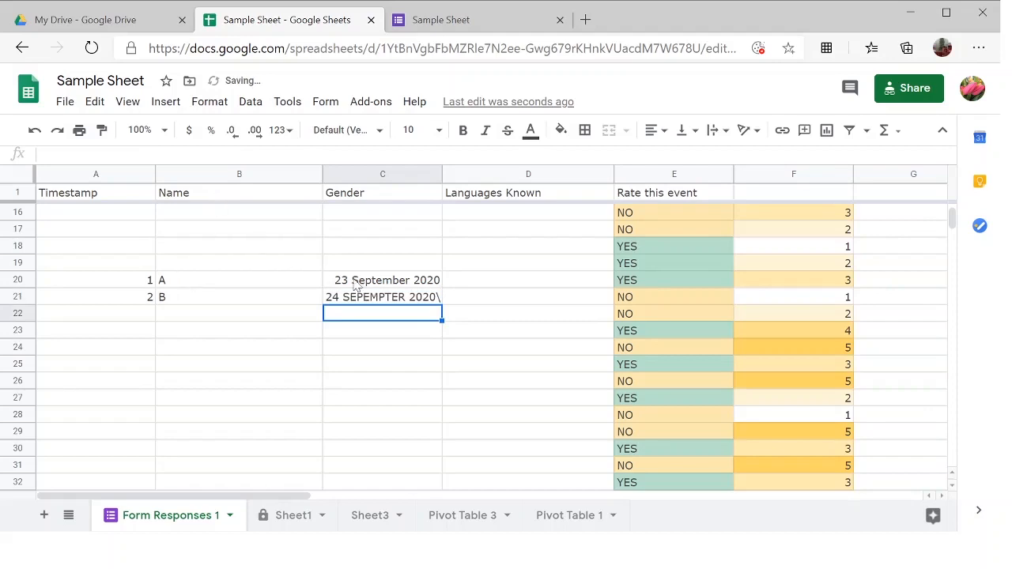
pyautogui.click(395, 296)
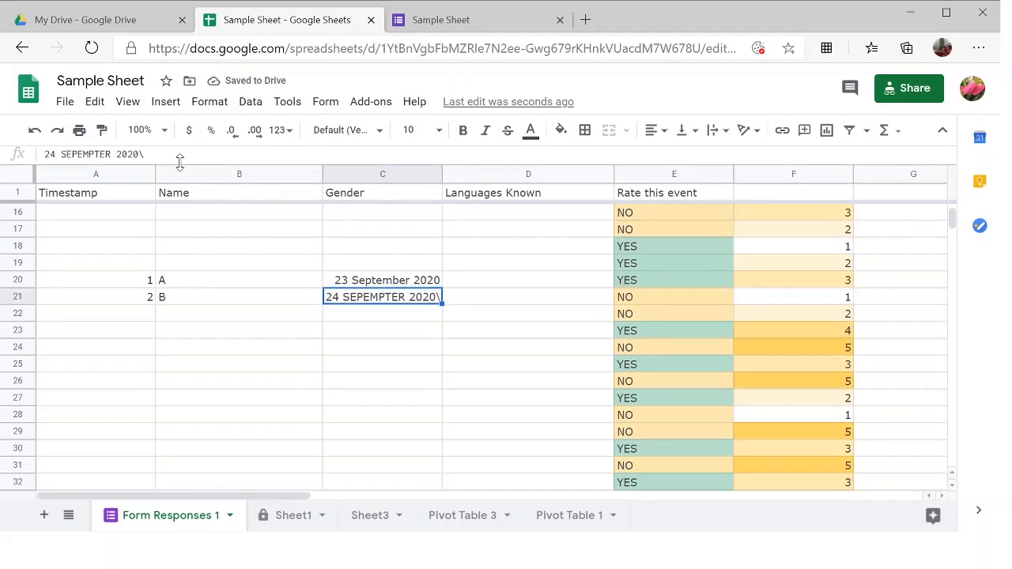
# Step: Extend the number series from A20:A21 down to A27 with autofill
pyautogui.click(121, 269)
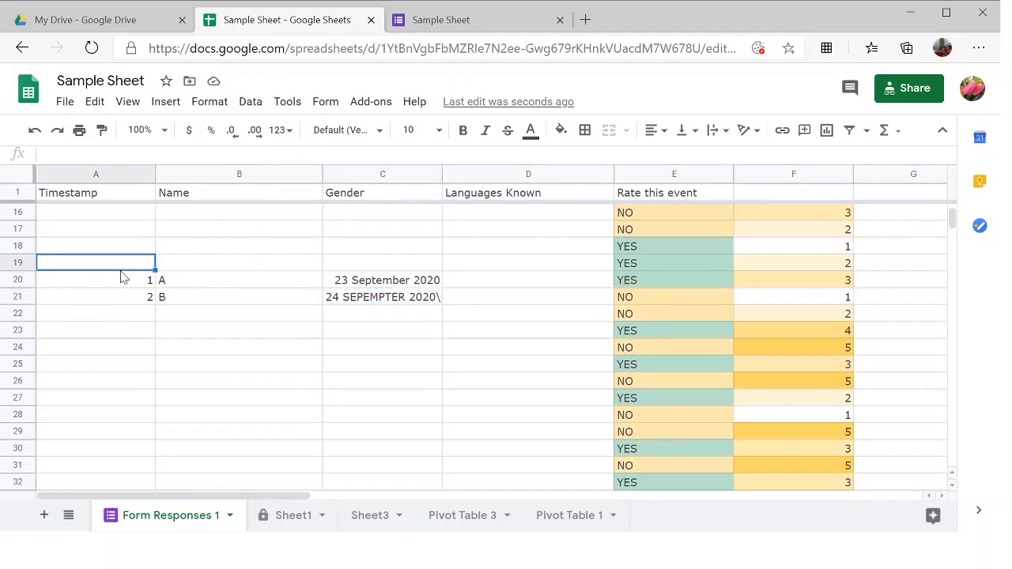
pyautogui.click(121, 281)
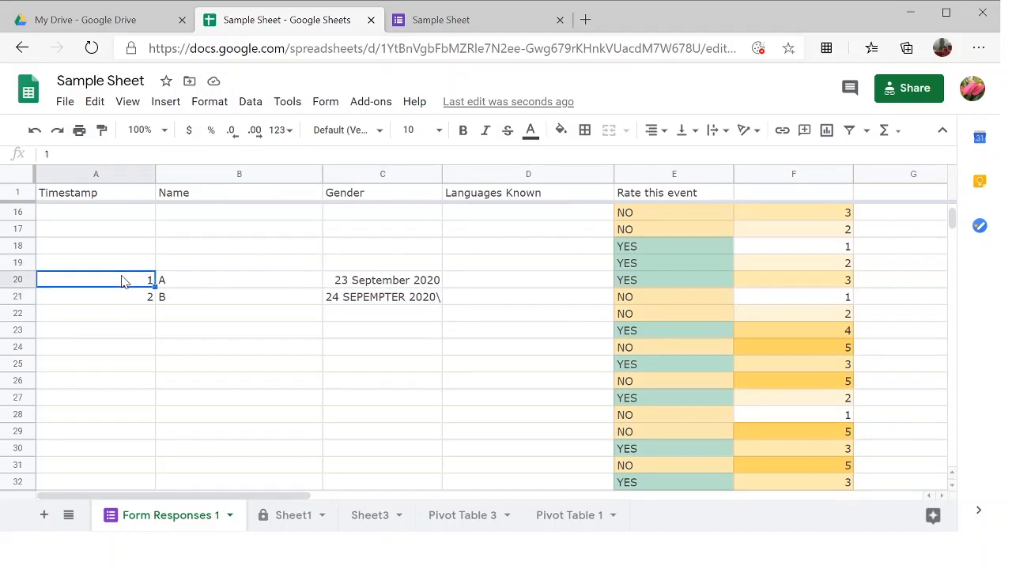
pyautogui.hotkey('shift', 'Down')
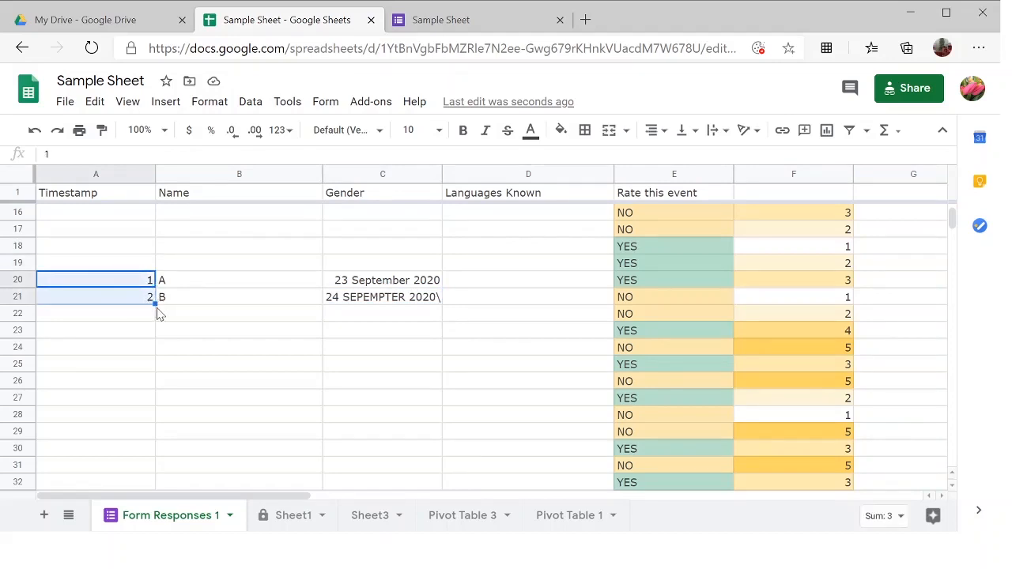
pyautogui.moveTo(155, 304); pyautogui.dragTo(152, 403)
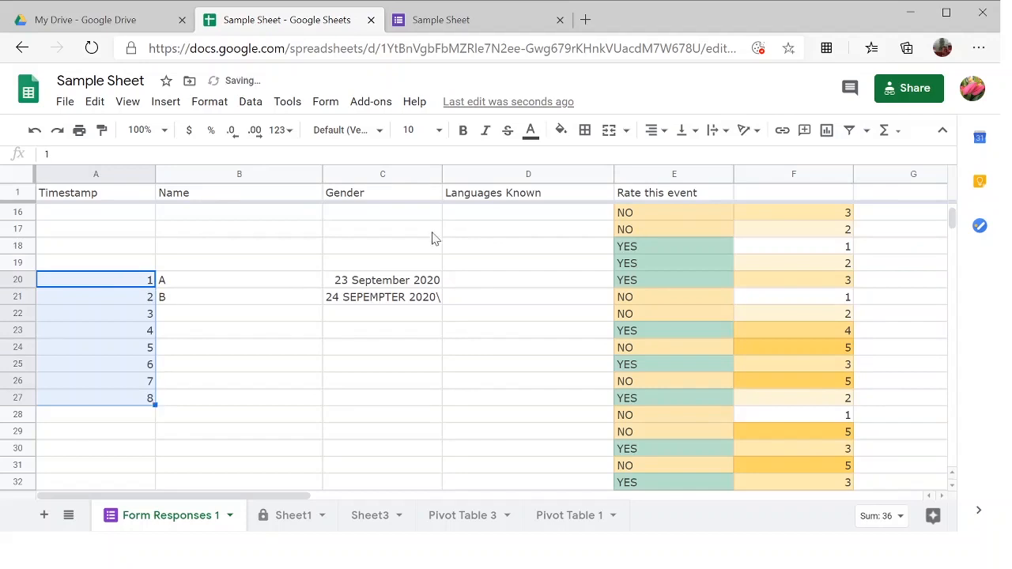
# Step: Change the entry in C21 to 8 SEPEMPTER 2020, removing the stray backslash
pyautogui.click(412, 304)
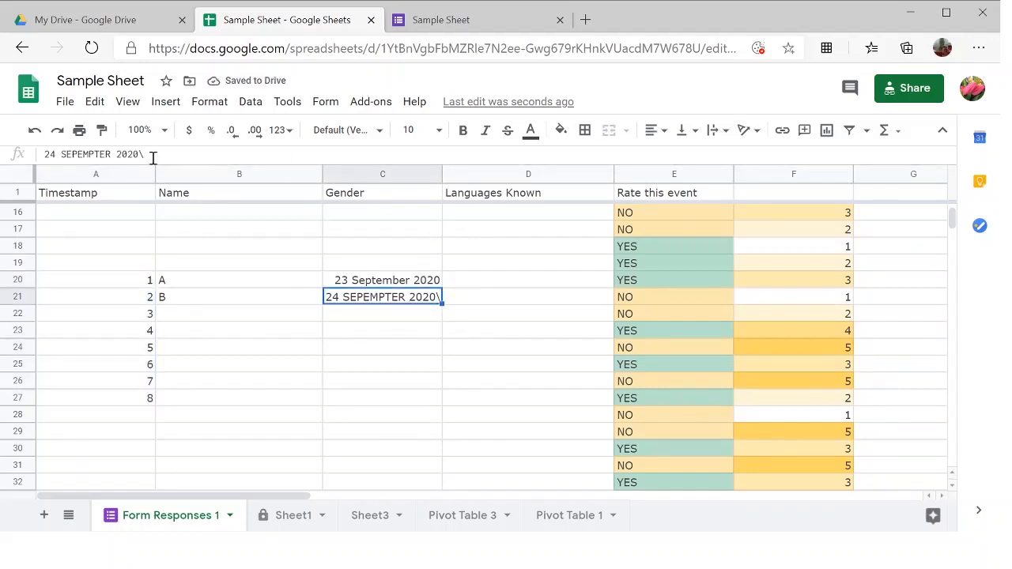
pyautogui.click(153, 156)
pyautogui.press('BackSpace')
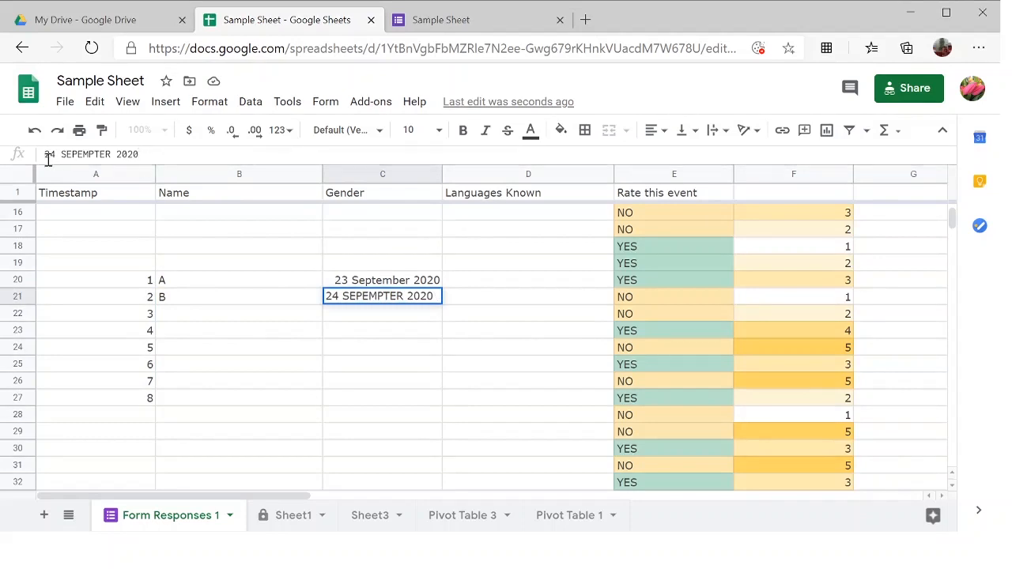
pyautogui.press('BackSpace')
pyautogui.press('BackSpace')
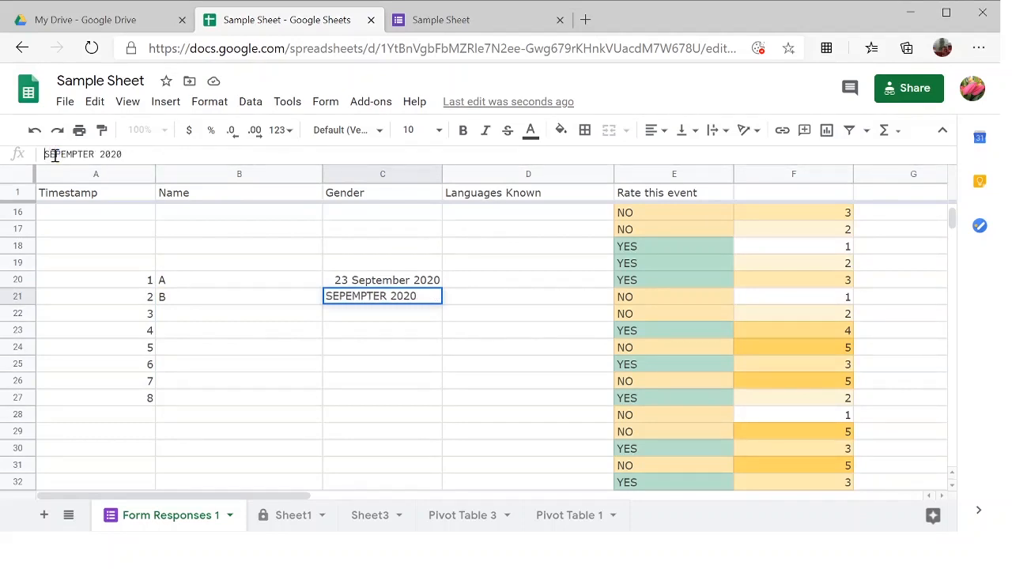
pyautogui.write('8')
pyautogui.press('Return')
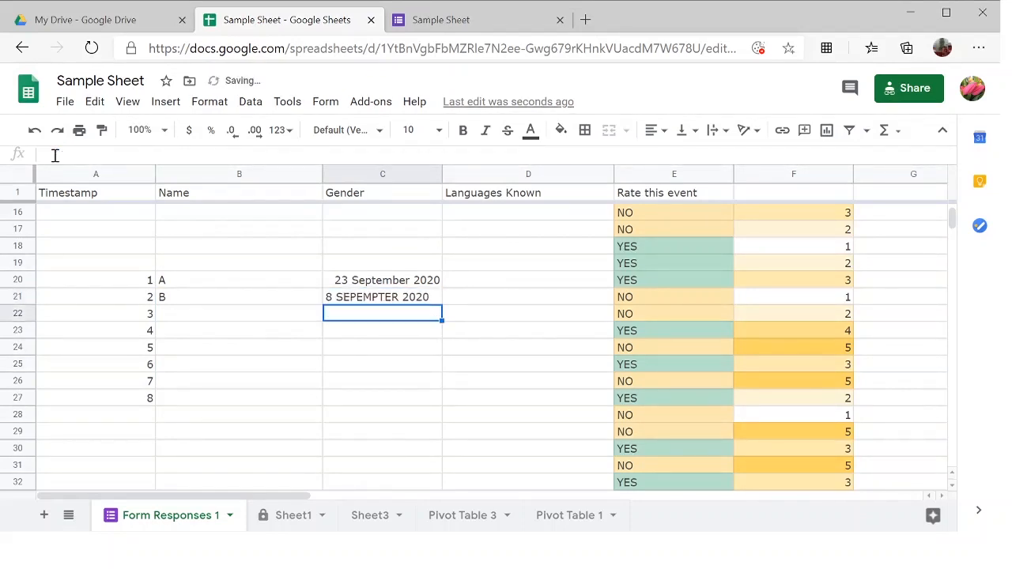
# Step: Change the date in C20 to 9/07/2020
pyautogui.click(377, 287)
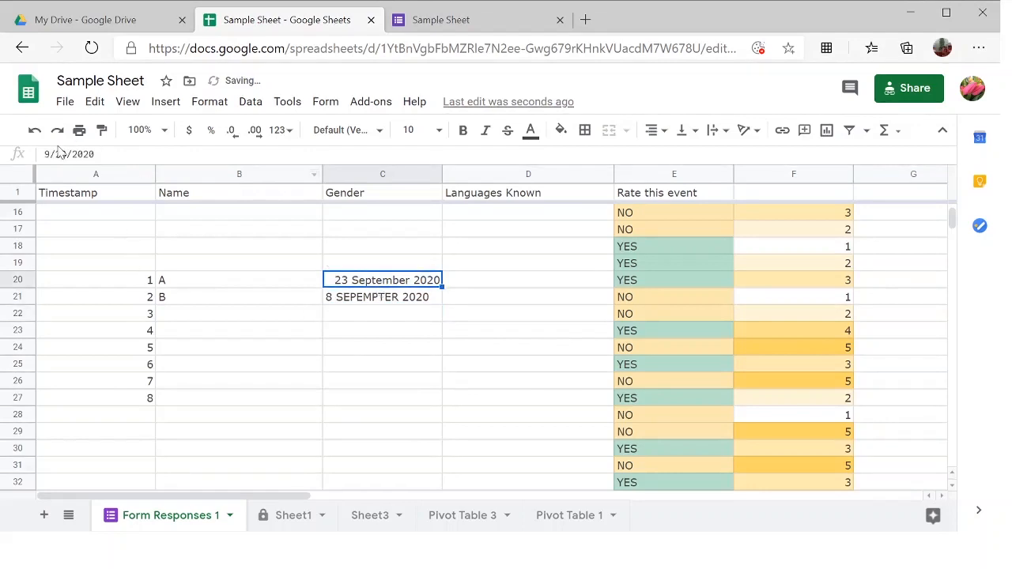
pyautogui.moveTo(56, 155); pyautogui.dragTo(68, 156)
pyautogui.write('07/')
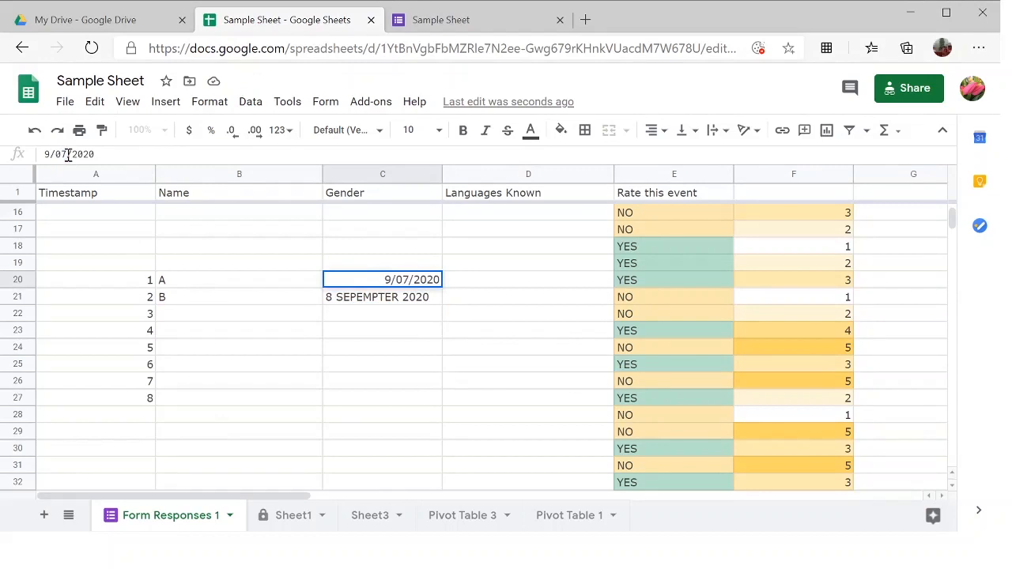
pyautogui.press('Return')
pyautogui.click(330, 283)
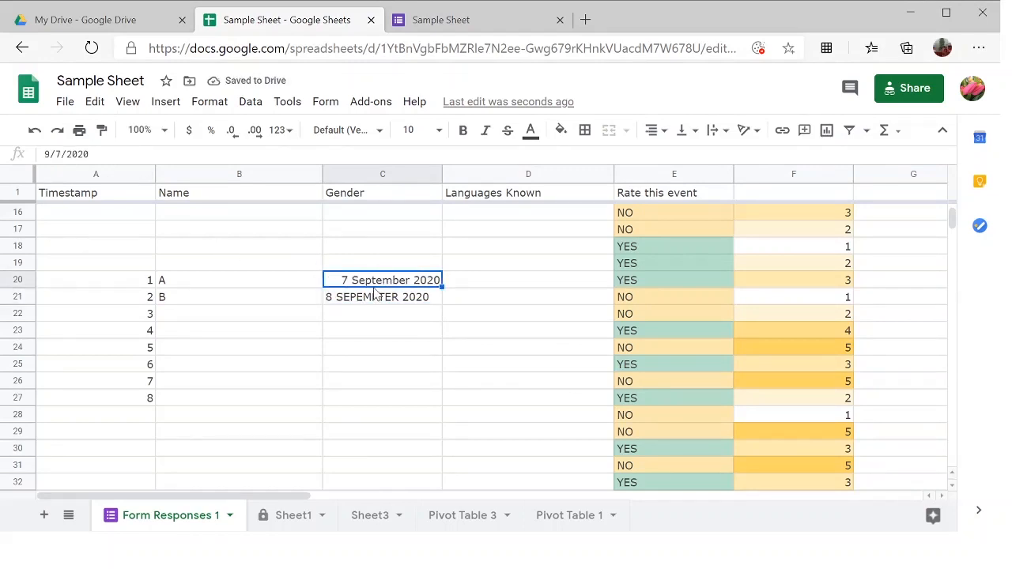
# Step: Autofill the A and B pattern from B20:B21 down to B27
pyautogui.click(282, 283)
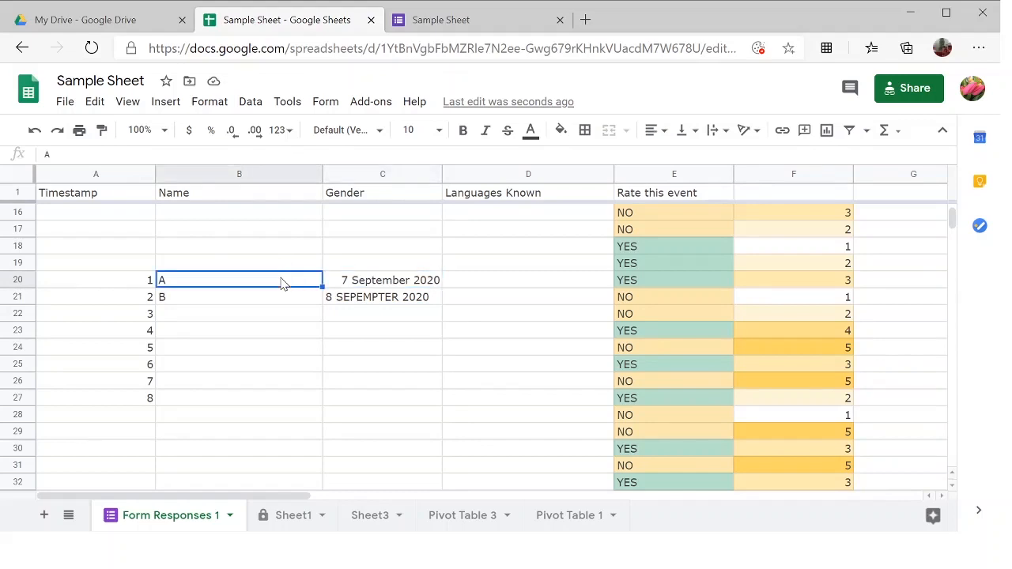
pyautogui.press('Down')
pyautogui.press('Up')
pyautogui.hotkey('shift', 'Down')
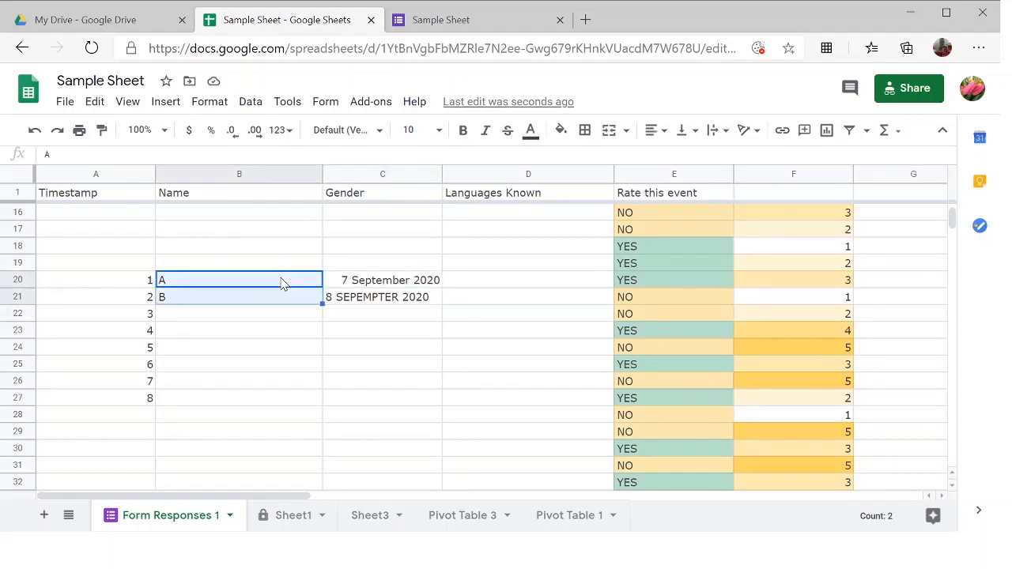
pyautogui.moveTo(321, 303); pyautogui.dragTo(321, 401)
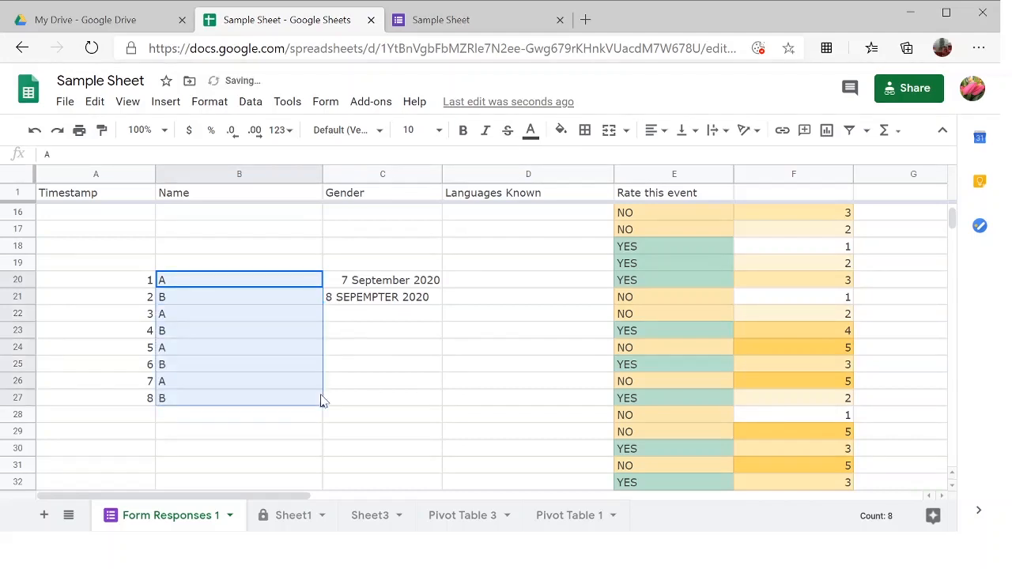
# Step: Clear the text entry in C21 and copy the date from C20 into it
pyautogui.click(372, 295)
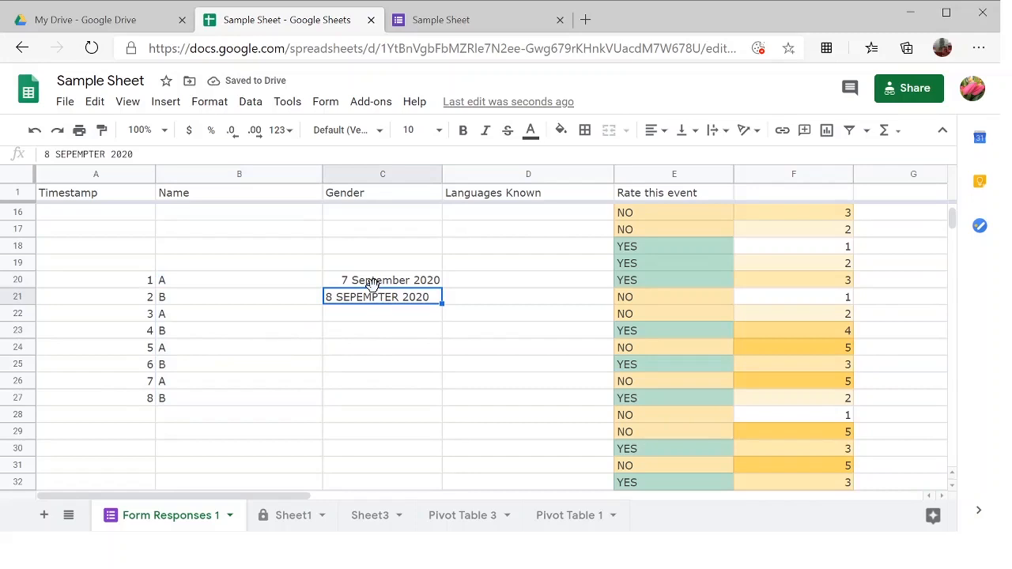
pyautogui.press('Delete')
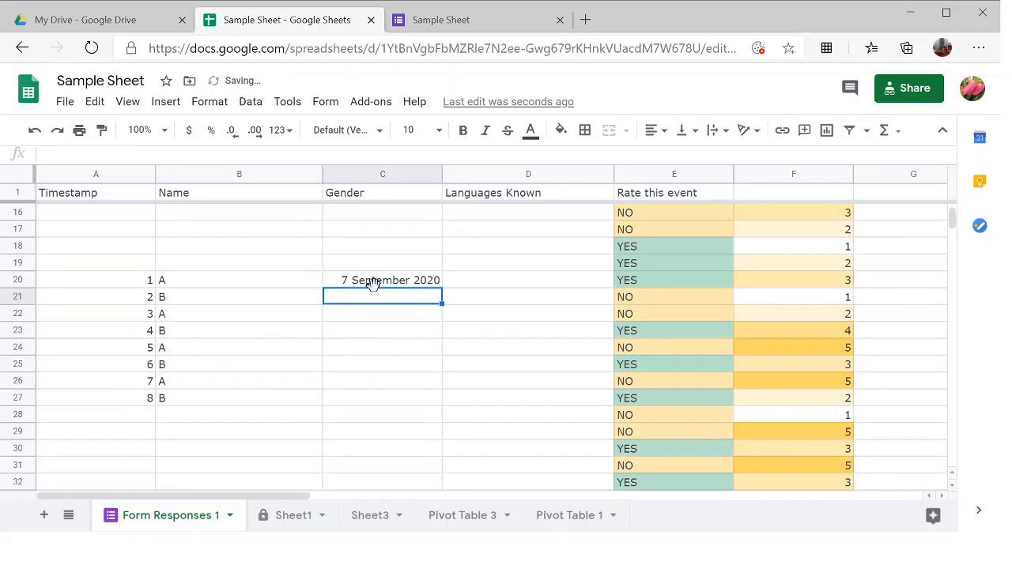
pyautogui.click(375, 286)
pyautogui.hotkey('ctrl', 'c')
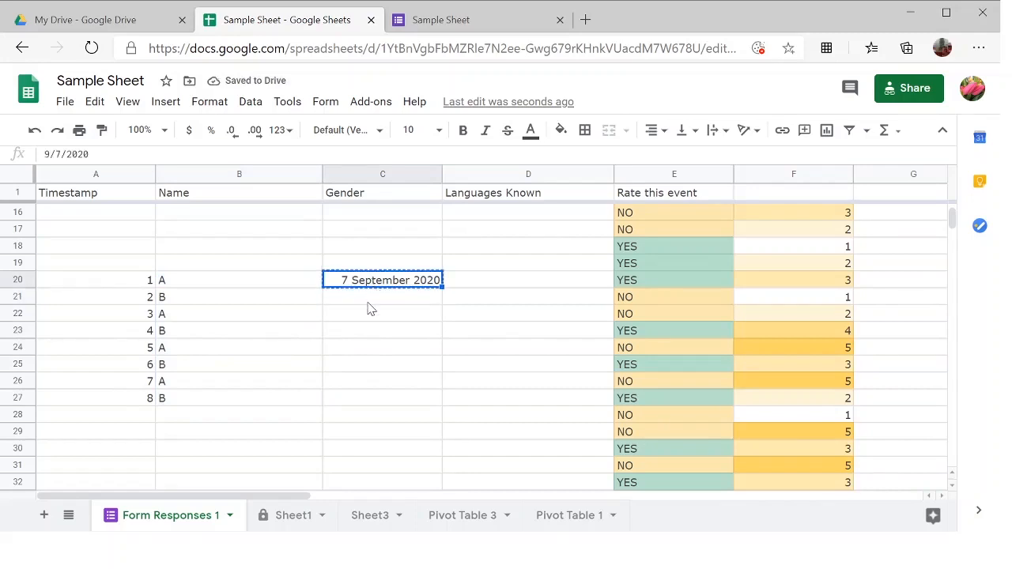
pyautogui.click(368, 303)
pyautogui.hotkey('ctrl', 'v')
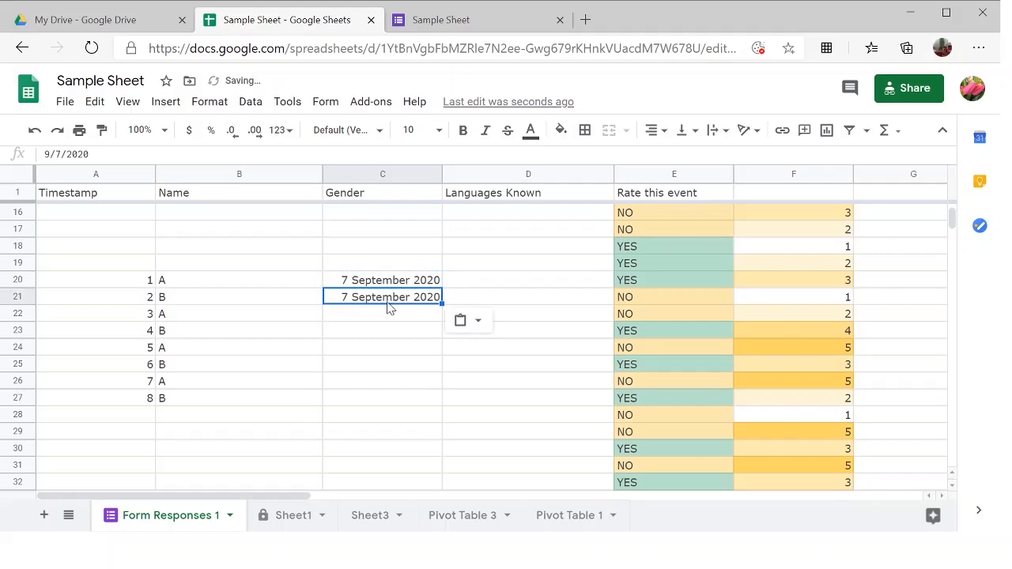
# Step: Change the date in C21 to 9/8/2020
pyautogui.click(63, 156)
pyautogui.press('BackSpace')
pyautogui.write('8')
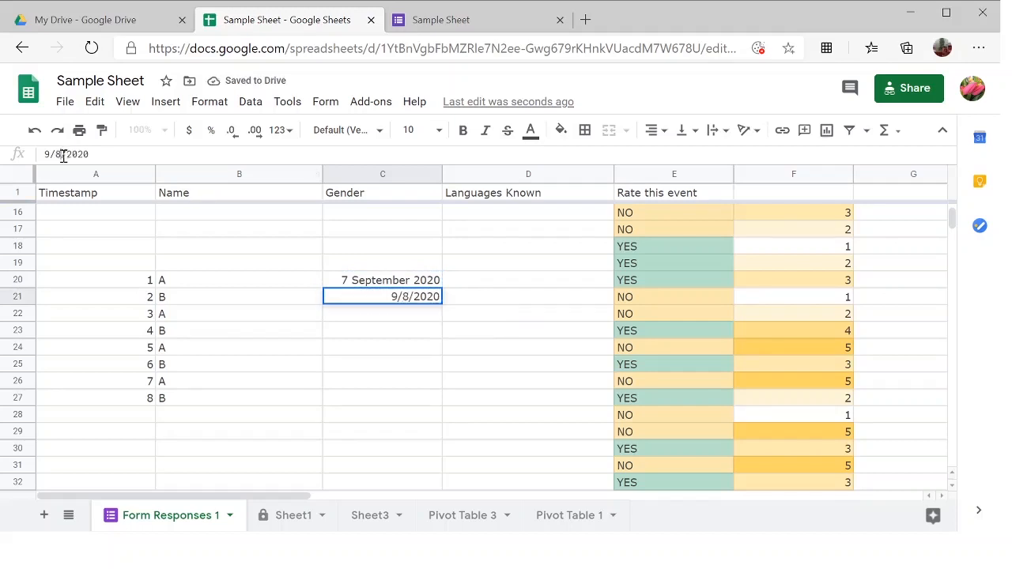
pyautogui.press('Return')
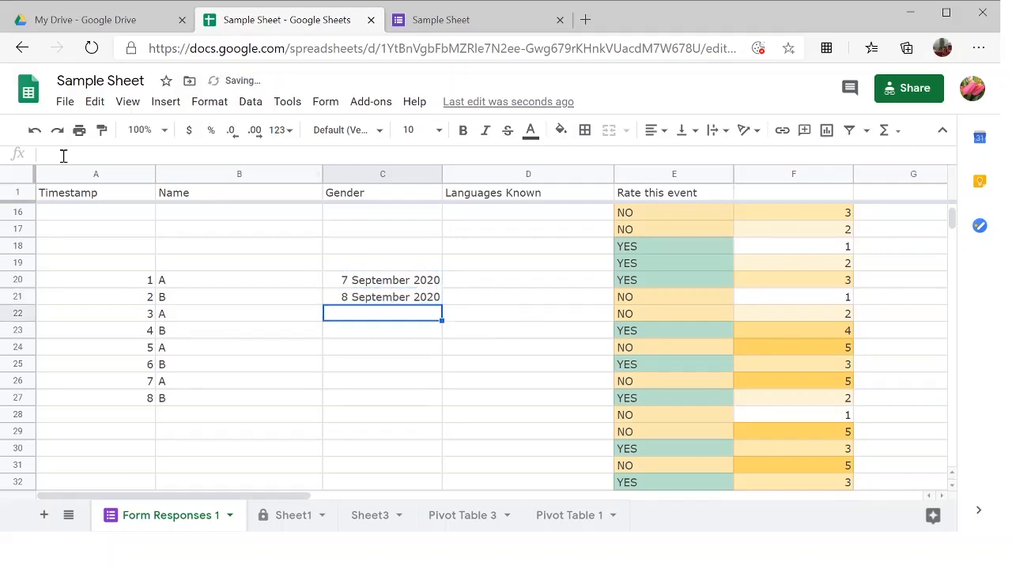
# Step: Autofill the date series from C20:C21 down to C27
pyautogui.click(364, 287)
pyautogui.moveTo(365, 294); pyautogui.dragTo(363, 296)
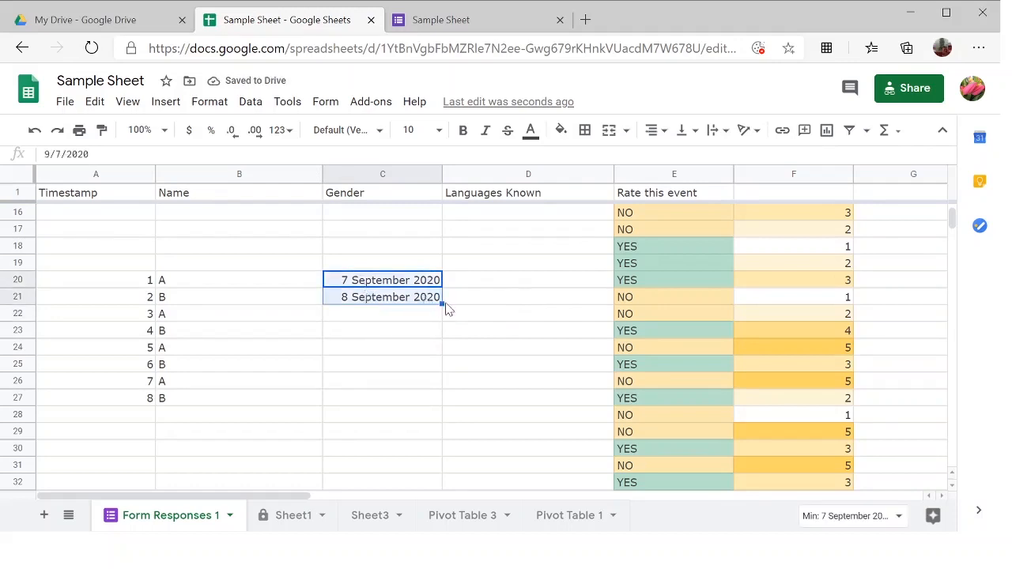
pyautogui.moveTo(442, 303); pyautogui.dragTo(452, 398)
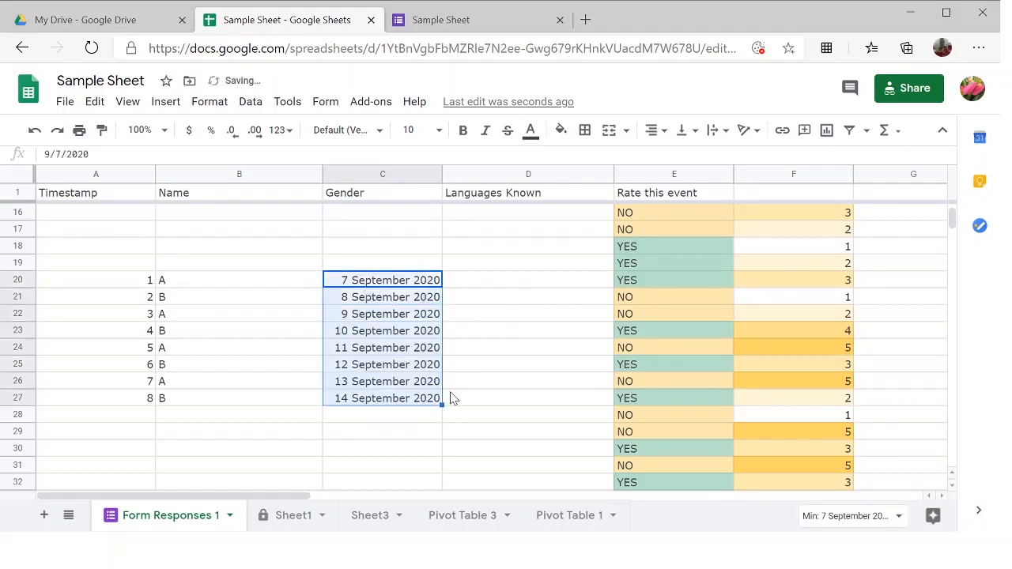
# Step: Clear the YES and NO entries in E9:E28 of the Rate this event column
pyautogui.scroll(5, 558, 374)
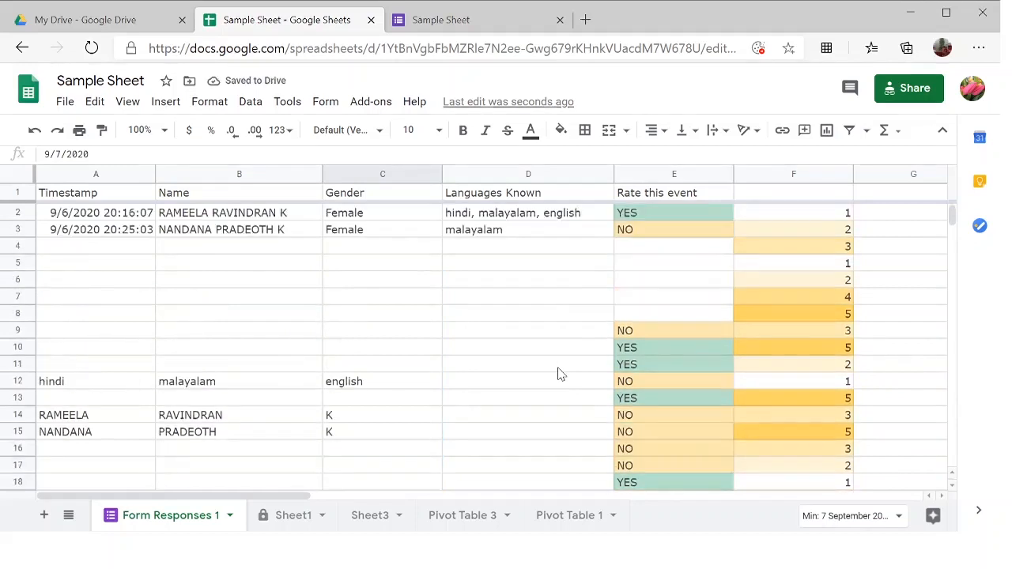
pyautogui.click(678, 236)
pyautogui.click(667, 332)
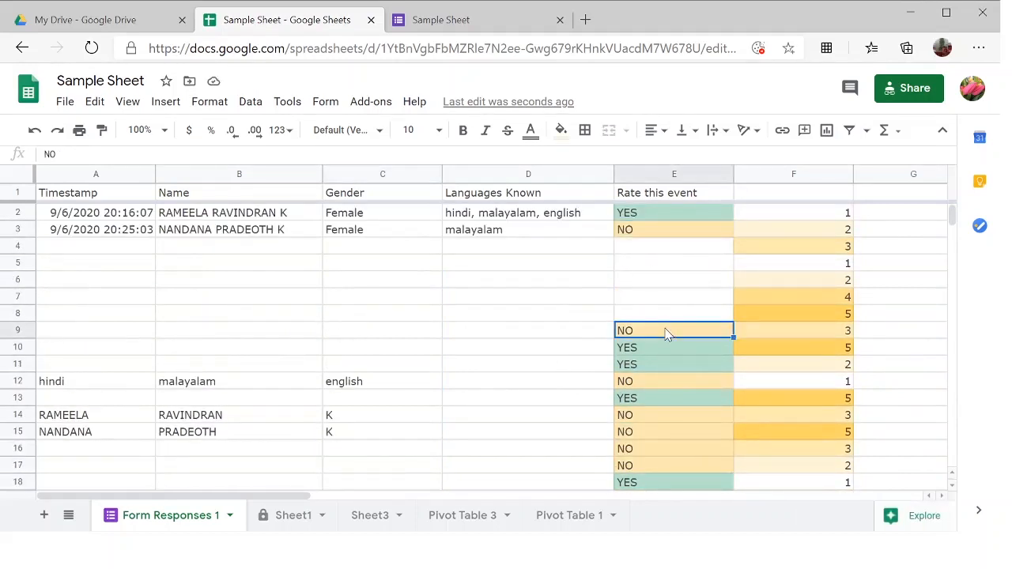
pyautogui.hotkey('shift', 'Down')
pyautogui.hotkey('shift', 'Down')
pyautogui.hotkey('shift', 'Down')
pyautogui.hotkey('shift', 'Down')
pyautogui.hotkey('shift', 'Down')
pyautogui.hotkey('shift', 'Down')
pyautogui.hotkey('shift', 'Down')
pyautogui.hotkey('shift', 'Down')
pyautogui.hotkey('shift', 'Down')
pyautogui.hotkey('shift', 'Down')
pyautogui.hotkey('shift', 'Down')
pyautogui.hotkey('shift', 'Down')
pyautogui.hotkey('shift', 'Down')
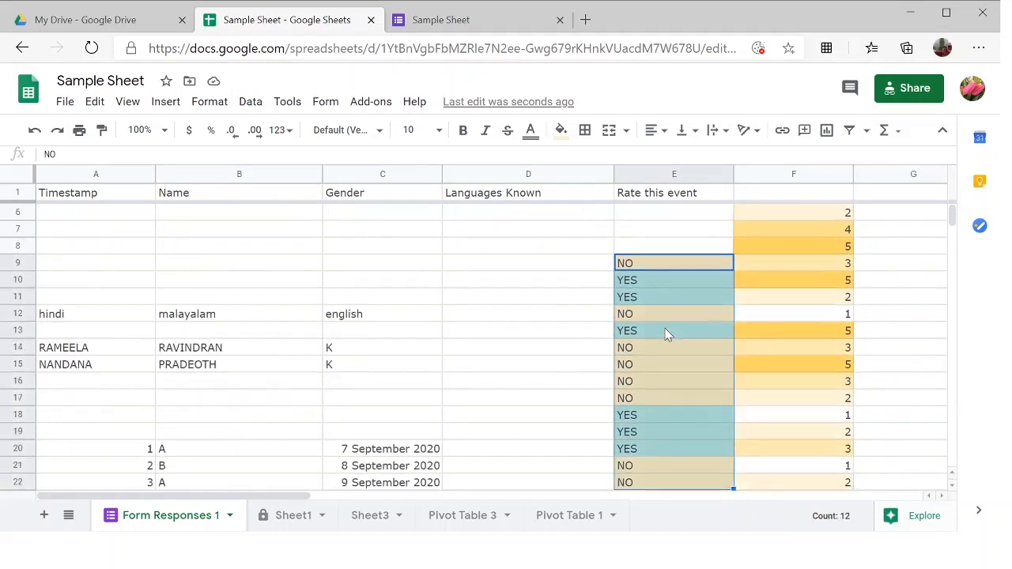
pyautogui.hotkey('shift', 'Down')
pyautogui.hotkey('shift', 'Down')
pyautogui.hotkey('shift', 'Down')
pyautogui.hotkey('shift', 'Down')
pyautogui.hotkey('shift', 'Down')
pyautogui.hotkey('shift', 'Down')
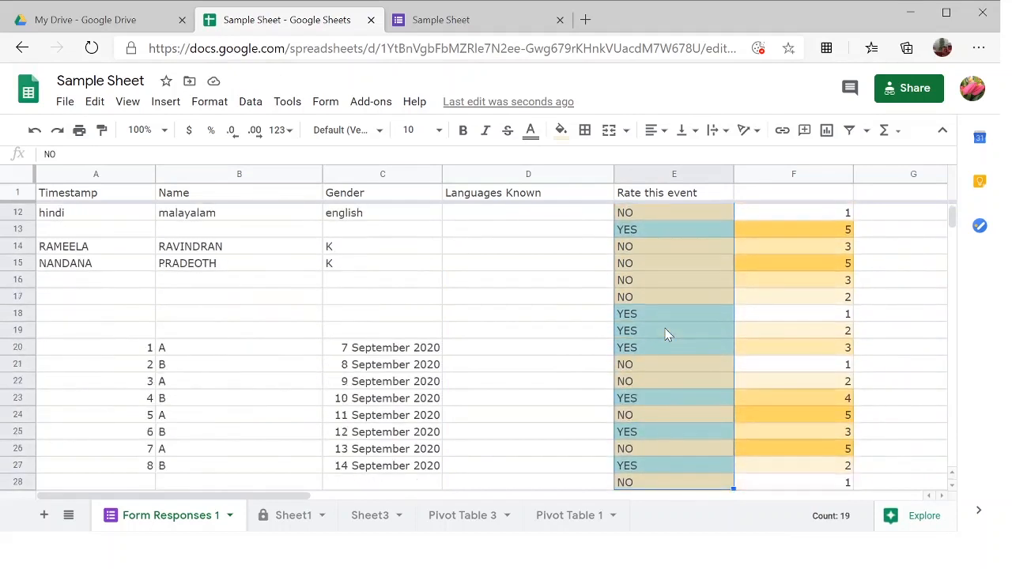
pyautogui.press('Delete')
pyautogui.scroll(5, 666, 334)
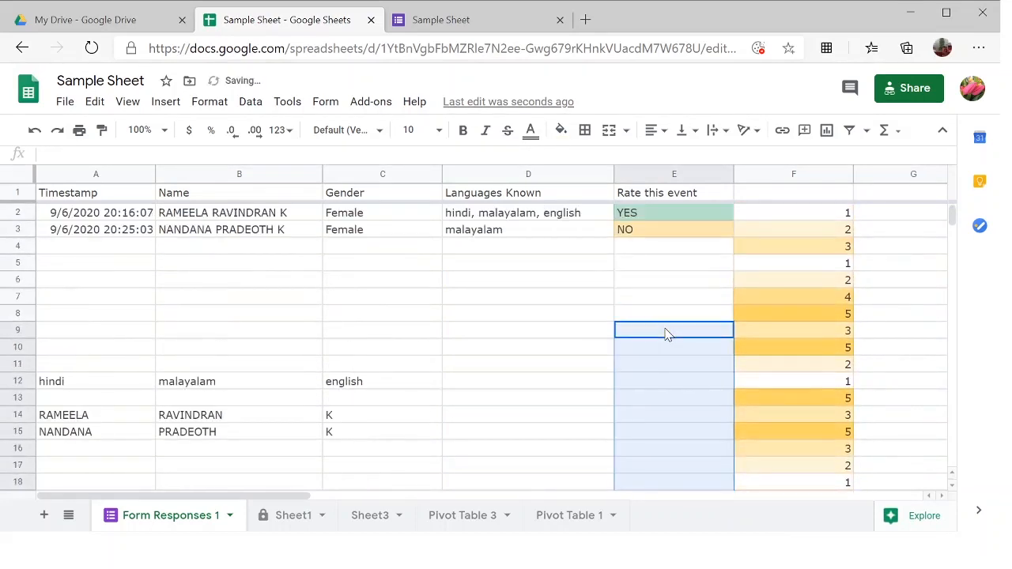
# Step: Show the conditional formatting rules for the Rate this event column and open the rule for text containing YES
pyautogui.click(653, 220)
pyautogui.click(653, 234)
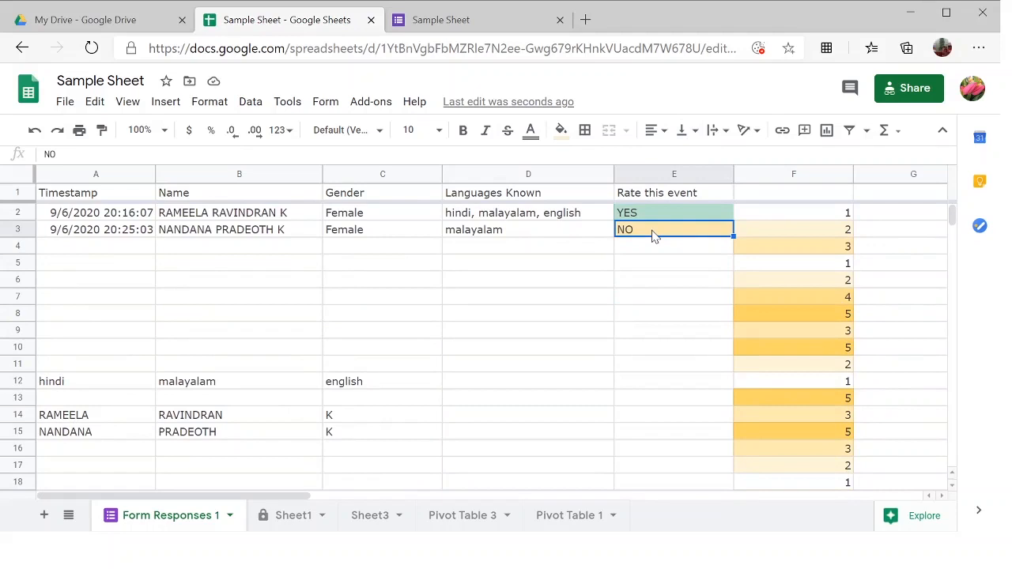
pyautogui.click(651, 216)
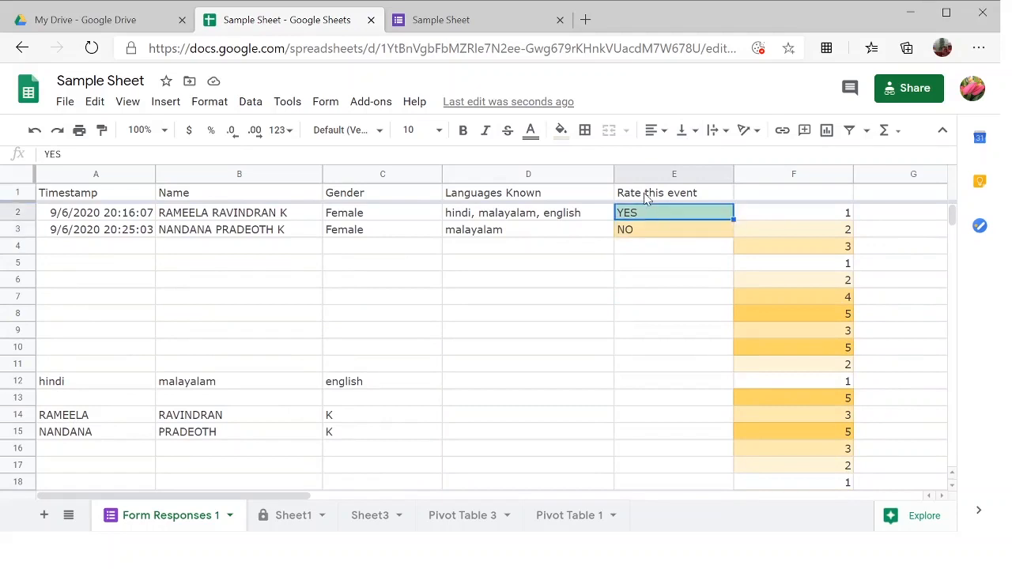
pyautogui.click(644, 174)
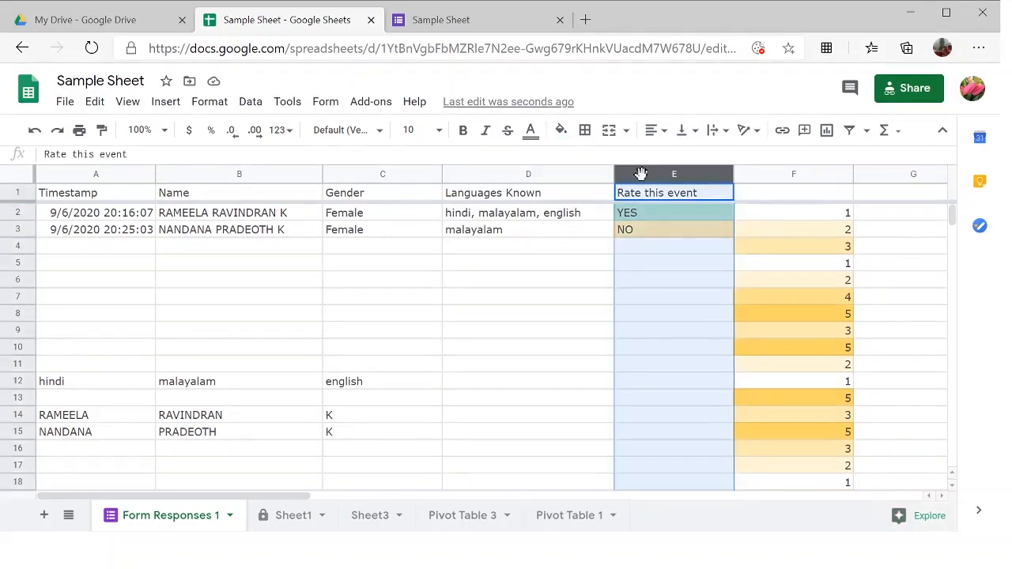
pyautogui.click(212, 102)
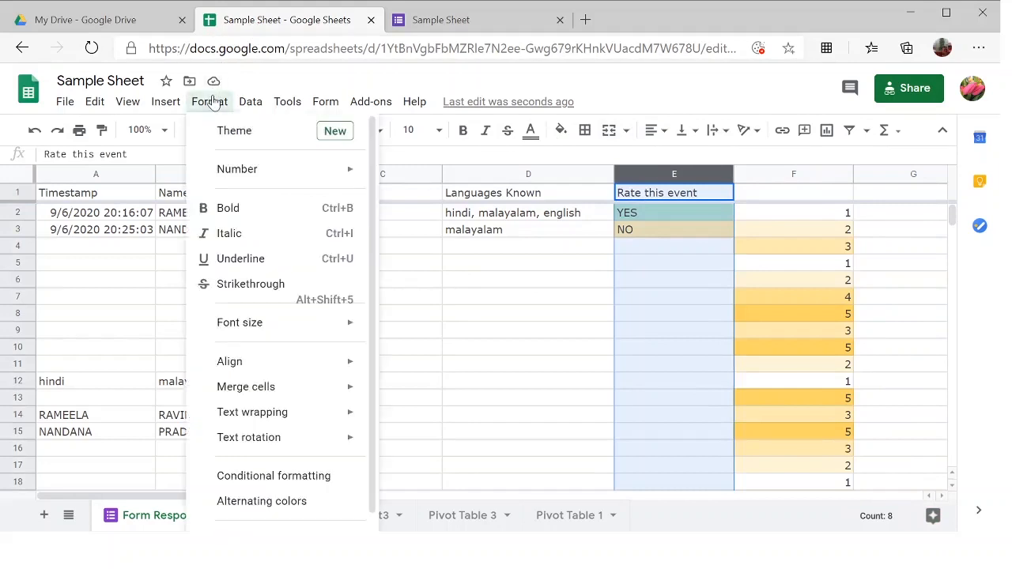
pyautogui.click(262, 477)
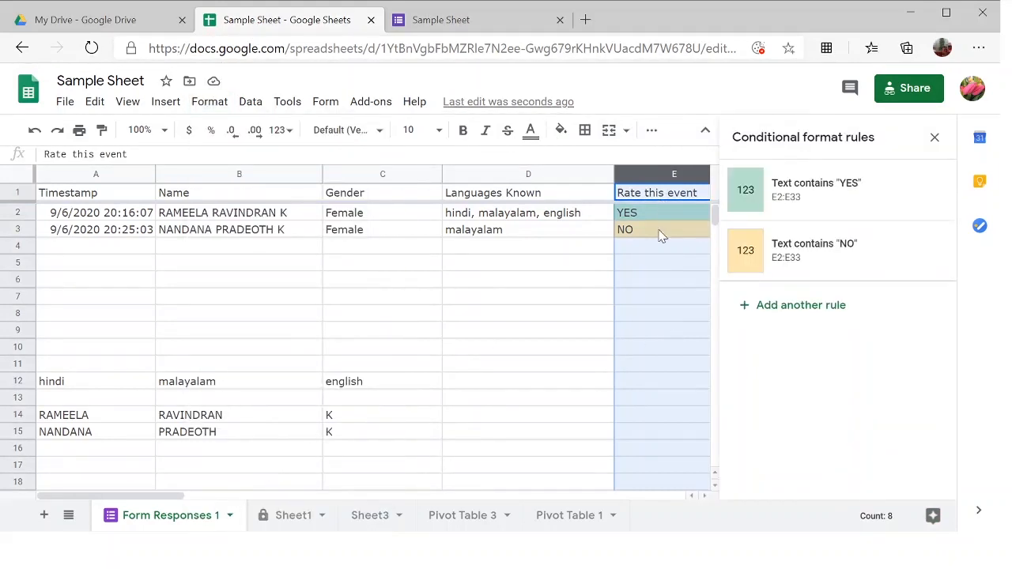
pyautogui.click(736, 204)
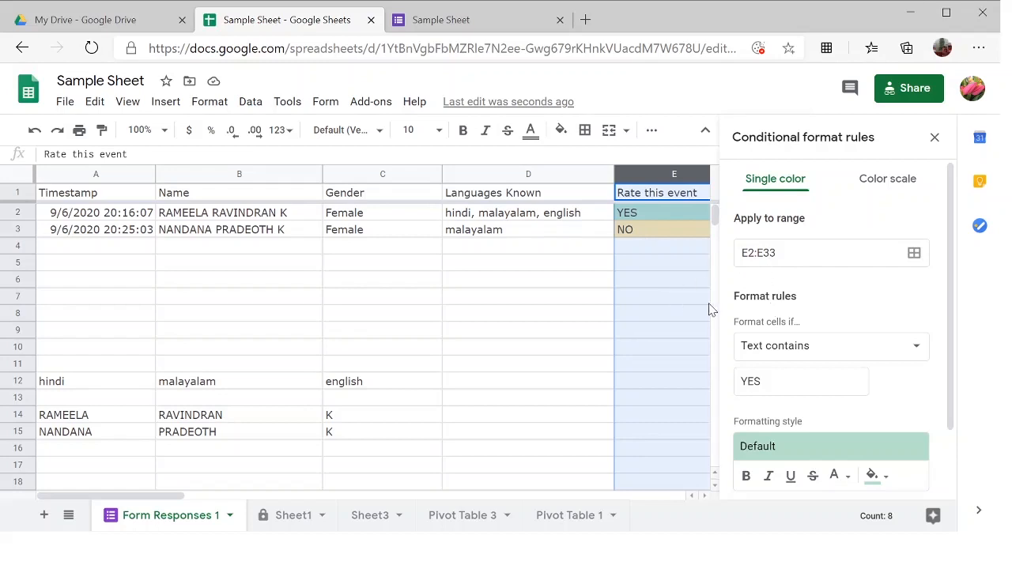
# Step: Examine the condition types available for the YES rule, keeping Text contains
pyautogui.click(767, 352)
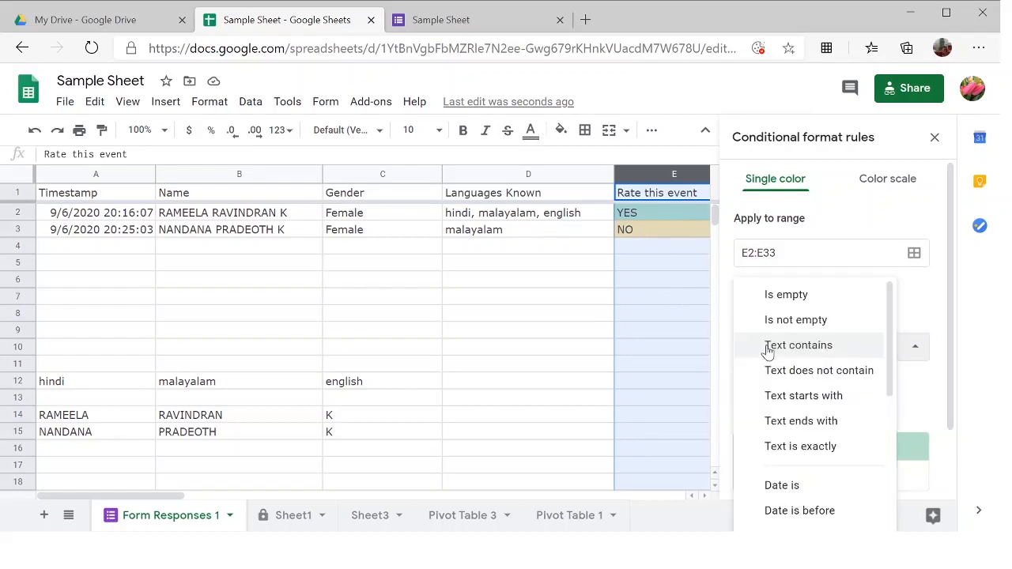
pyautogui.click(767, 352)
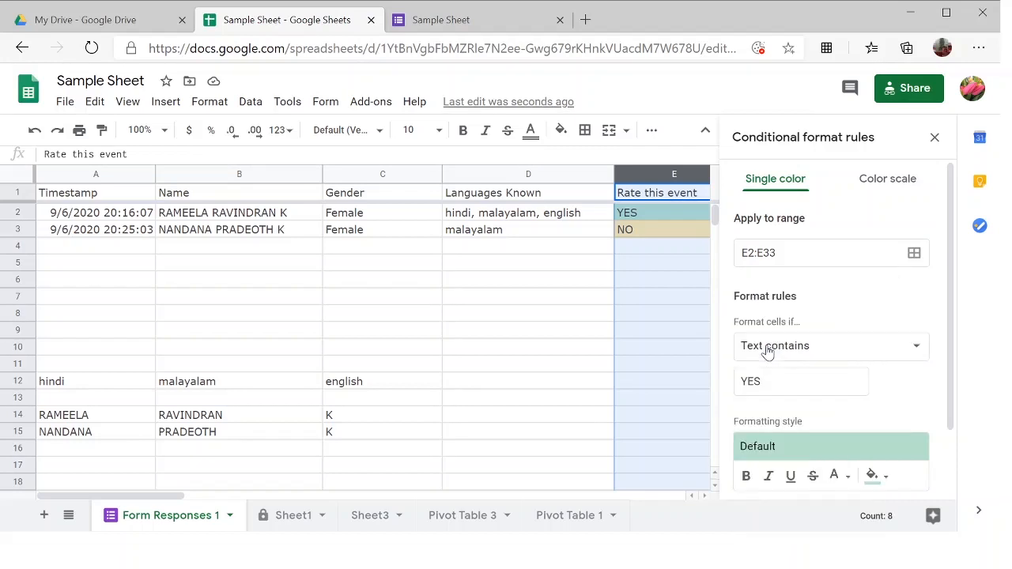
pyautogui.scroll(-1, 767, 352)
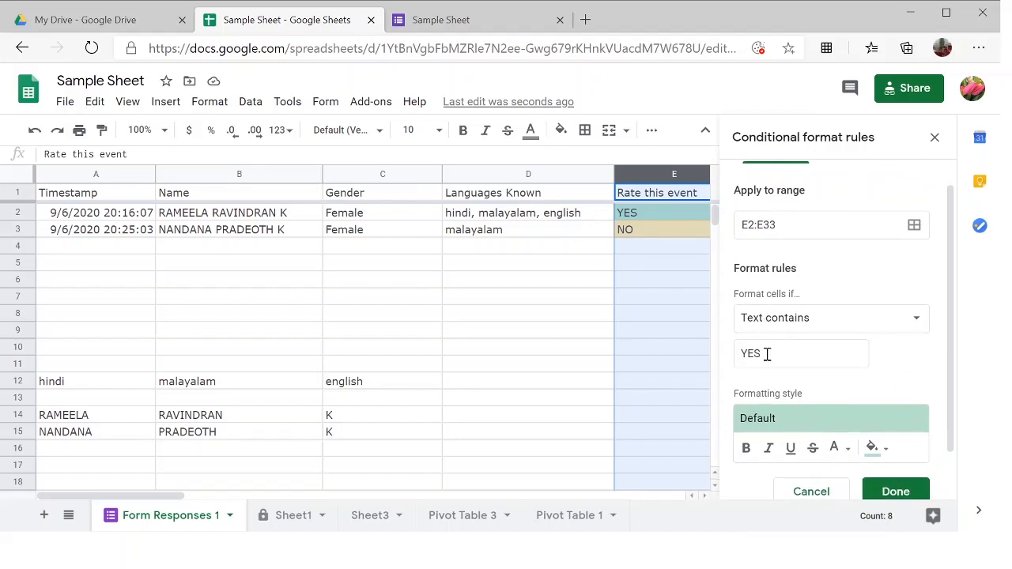
pyautogui.click(777, 325)
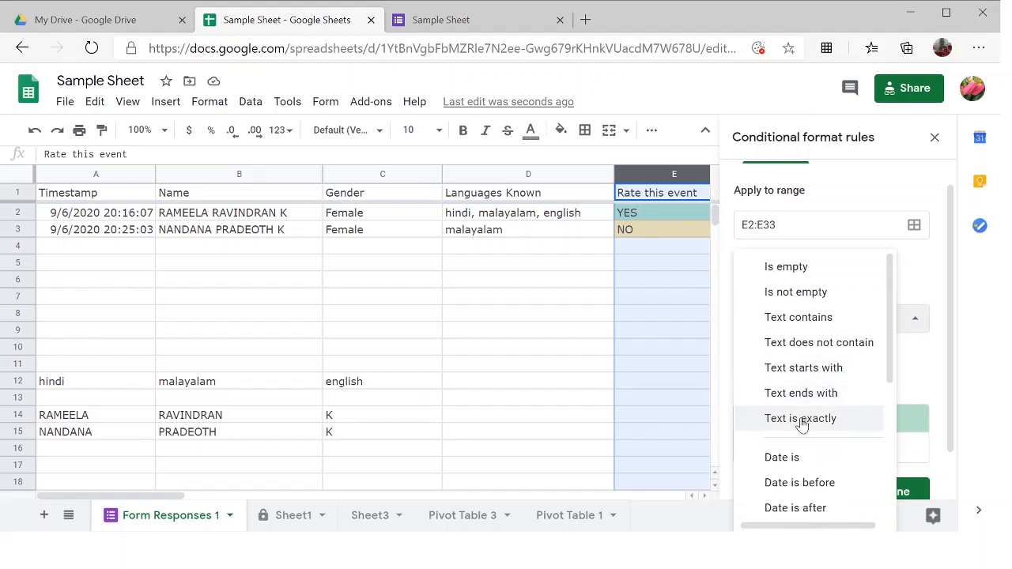
pyautogui.click(807, 321)
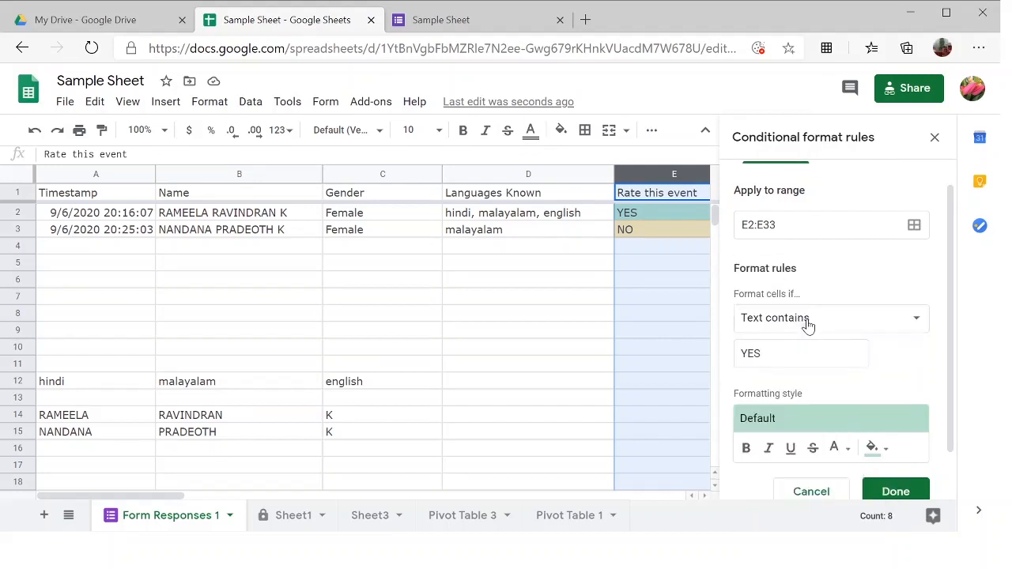
pyautogui.scroll(-1, 804, 373)
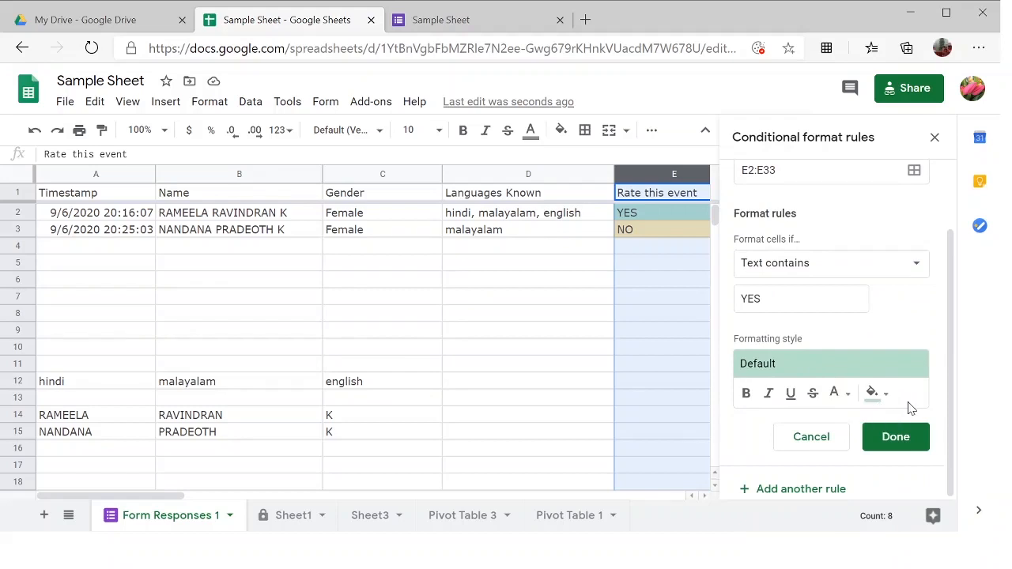
# Step: Try a magenta fill for the YES rule, switch its fill to dark green, and save the rule
pyautogui.click(874, 397)
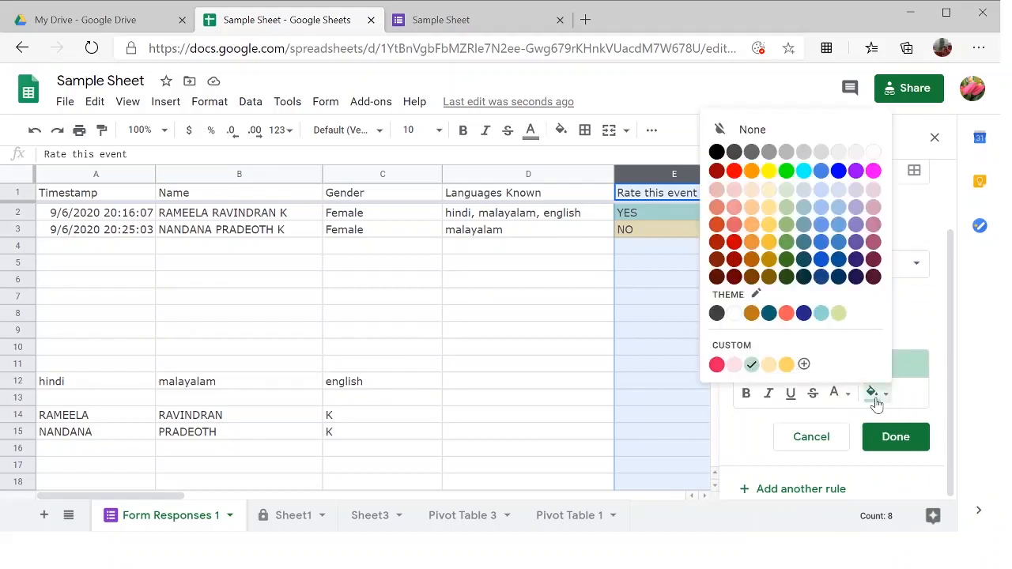
pyautogui.click(873, 171)
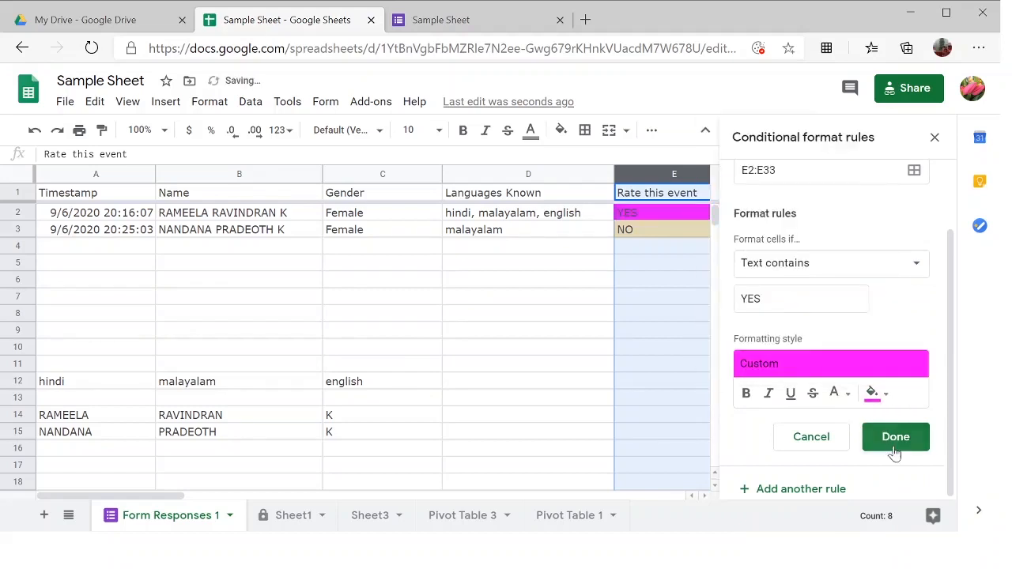
pyautogui.click(884, 401)
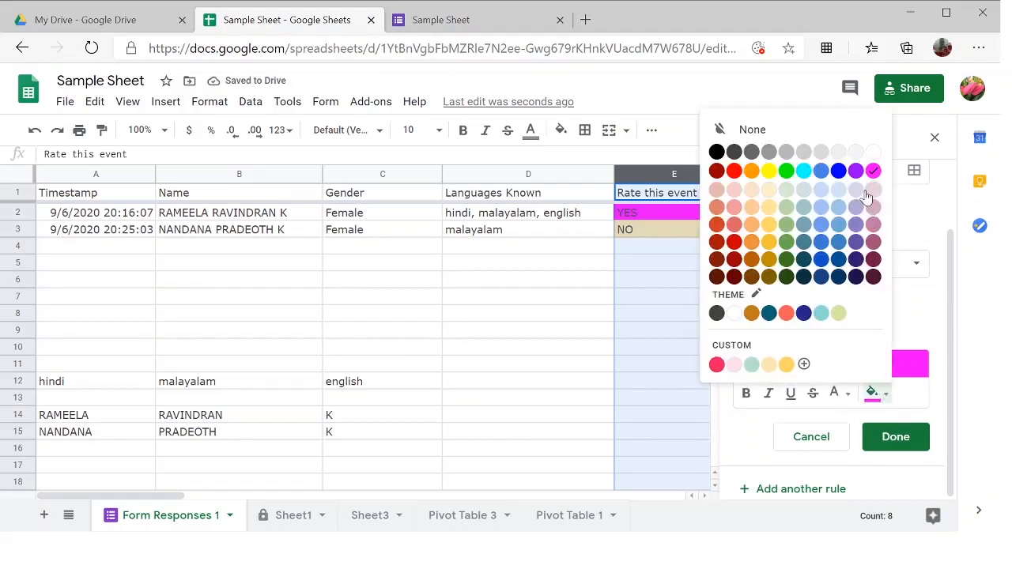
pyautogui.click(786, 245)
pyautogui.click(889, 437)
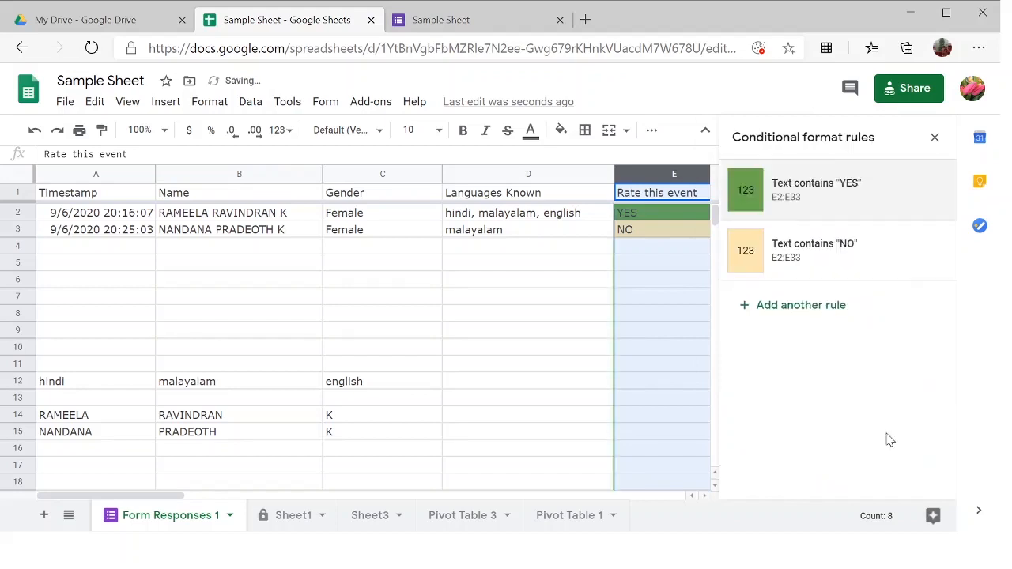
# Step: Enter YES in E4 to test the YES rule's formatting
pyautogui.click(632, 250)
pyautogui.click(633, 215)
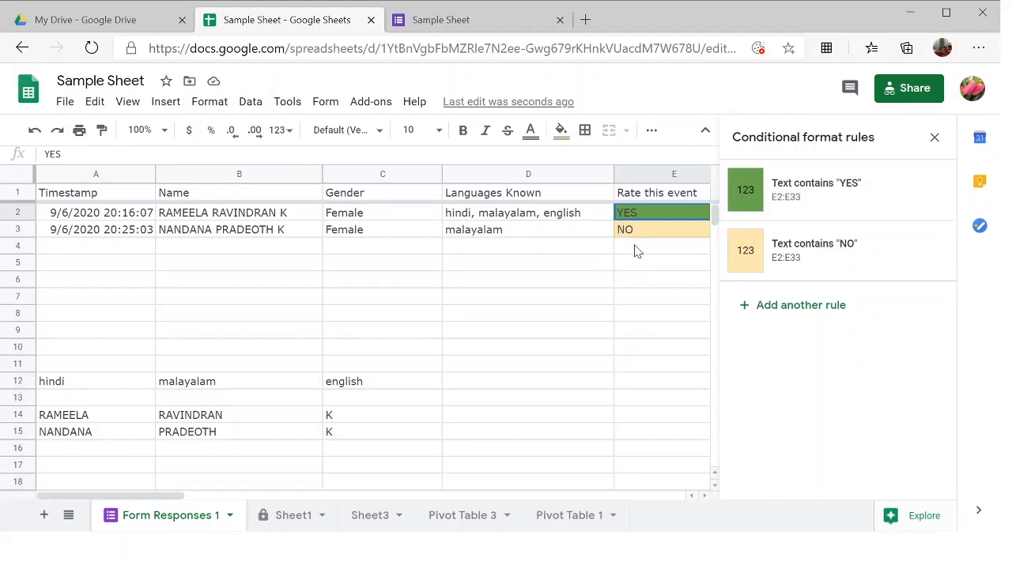
pyautogui.click(637, 248)
pyautogui.write('YES')
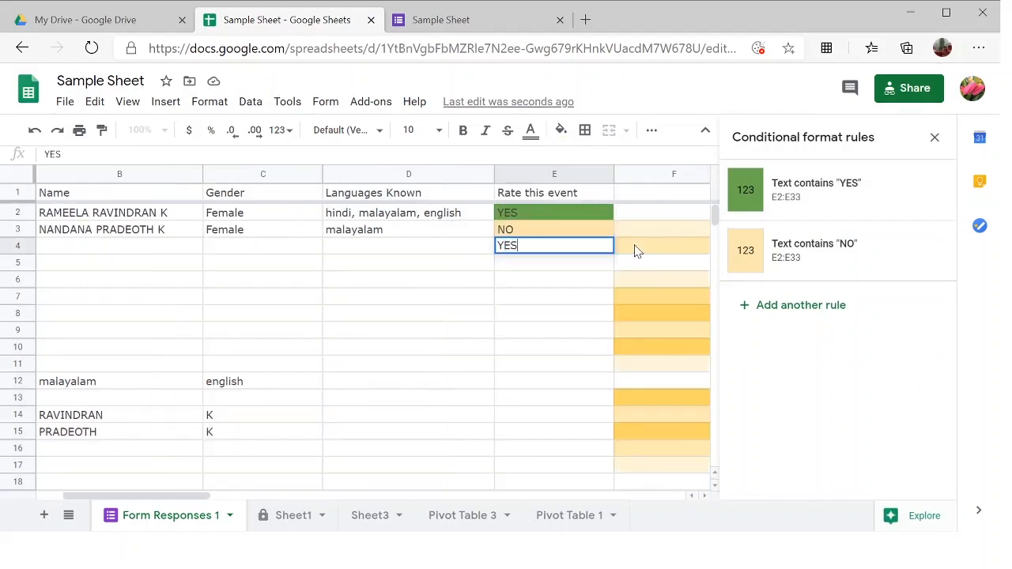
pyautogui.press('Return')
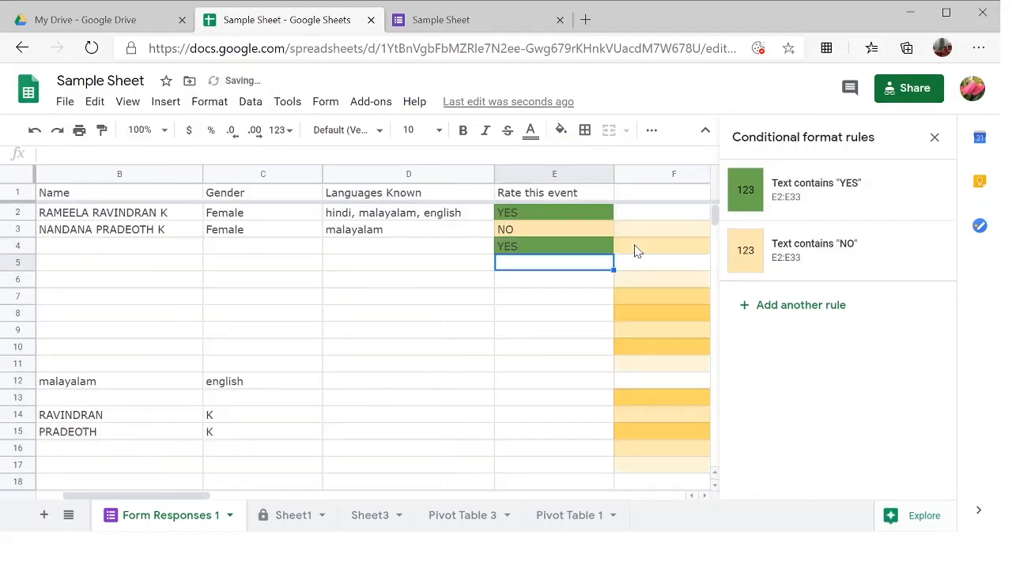
# Step: Change the fill of the conditional formatting rule for text containing NO to yellow and save the rule
pyautogui.click(580, 231)
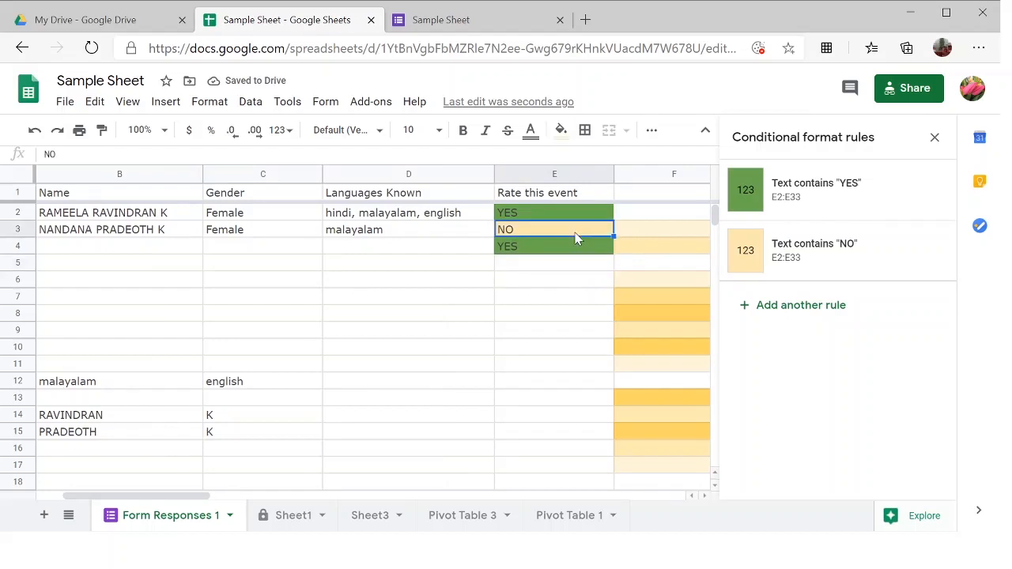
pyautogui.click(823, 253)
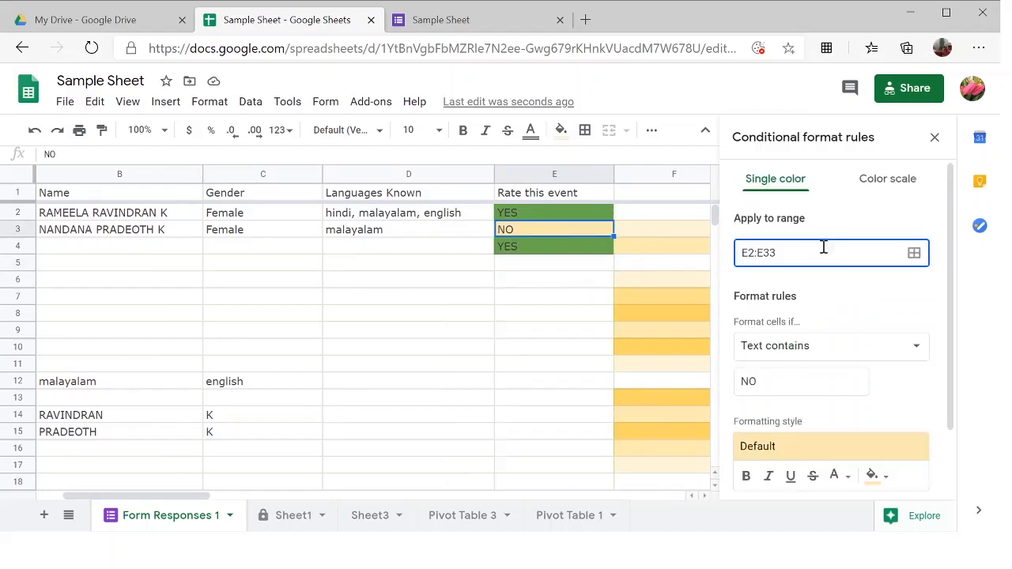
pyautogui.scroll(-2, 827, 423)
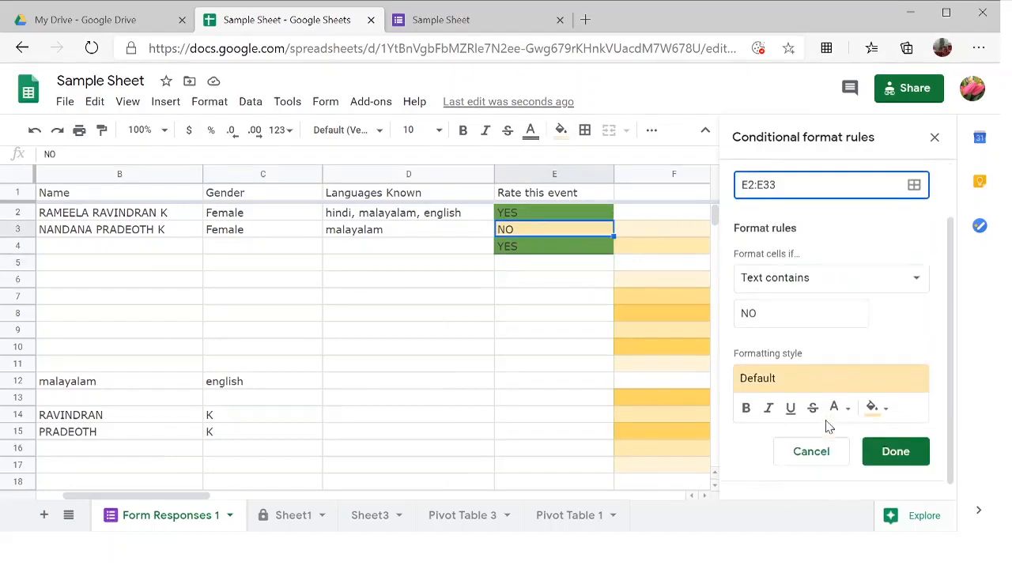
pyautogui.click(875, 399)
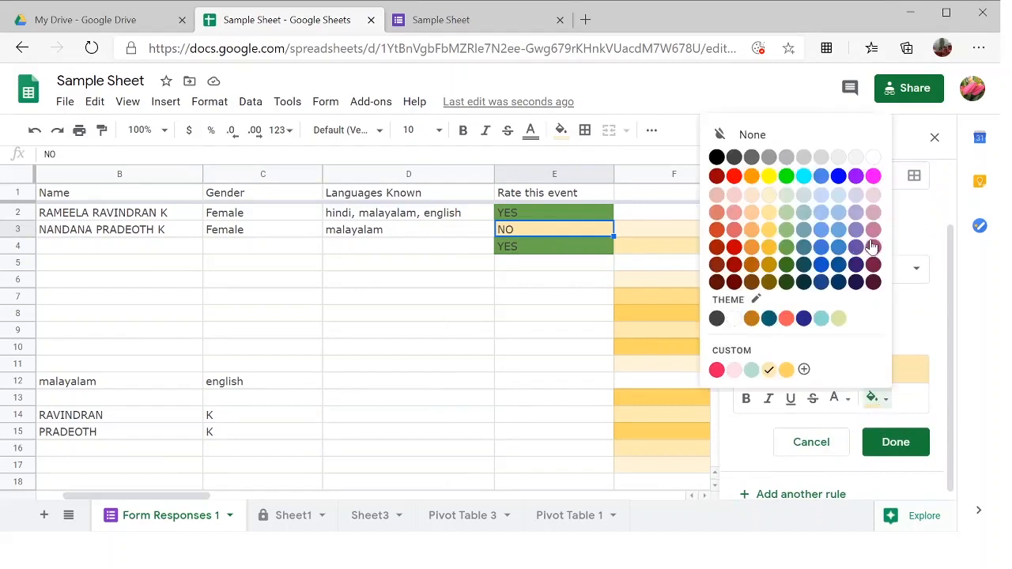
pyautogui.click(769, 175)
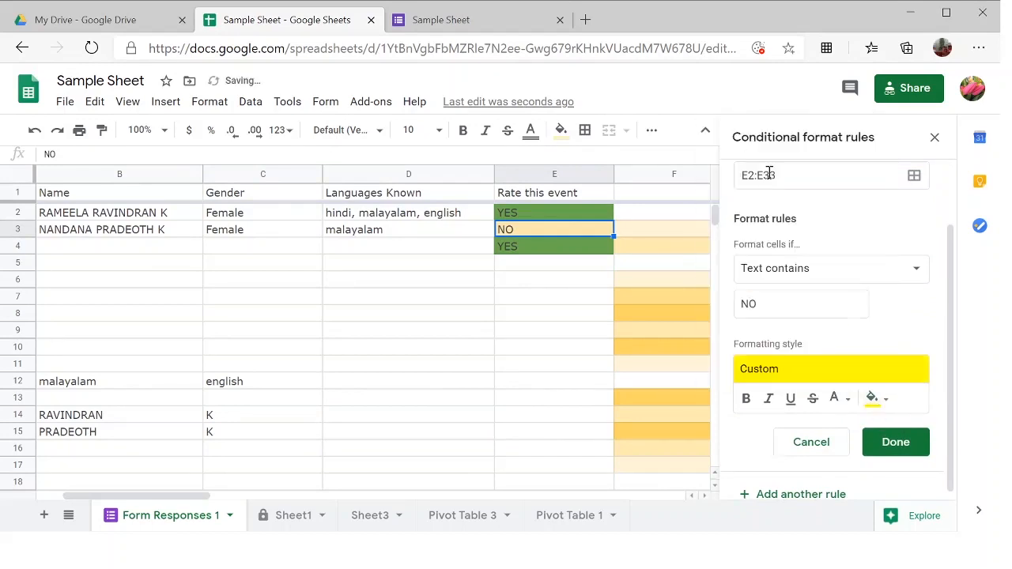
pyautogui.click(899, 446)
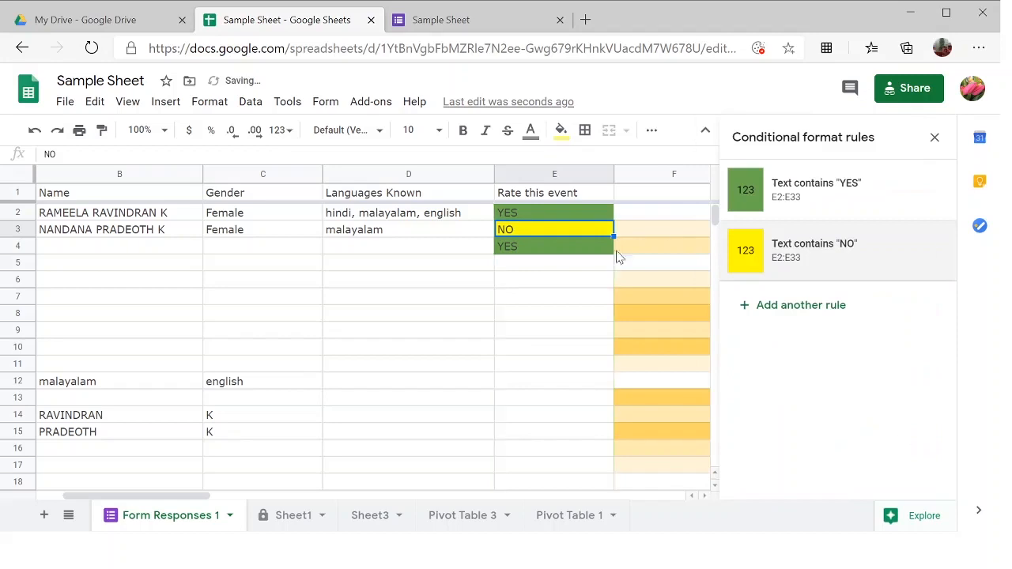
# Step: Enter YES, NO, YES and NO in cells E5 to E8 to test both conditional formatting rules
pyautogui.click(527, 271)
pyautogui.write('YES')
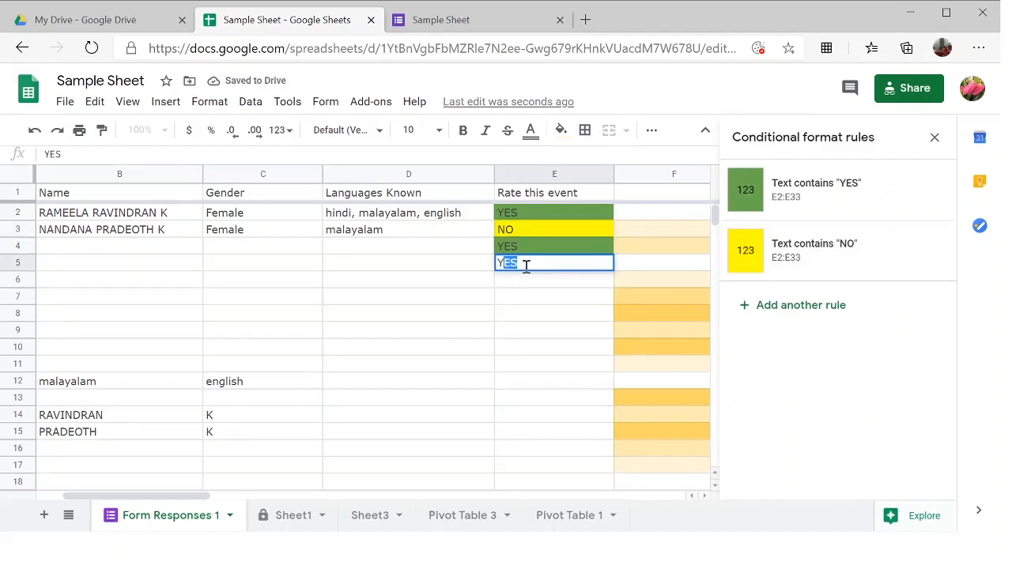
pyautogui.press('Return')
pyautogui.write('NO')
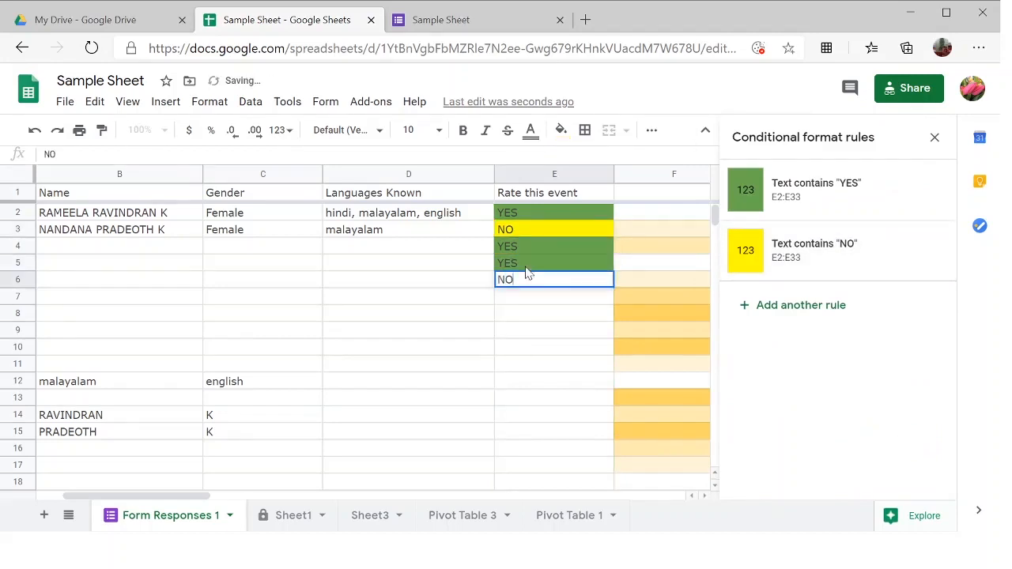
pyautogui.press('Return')
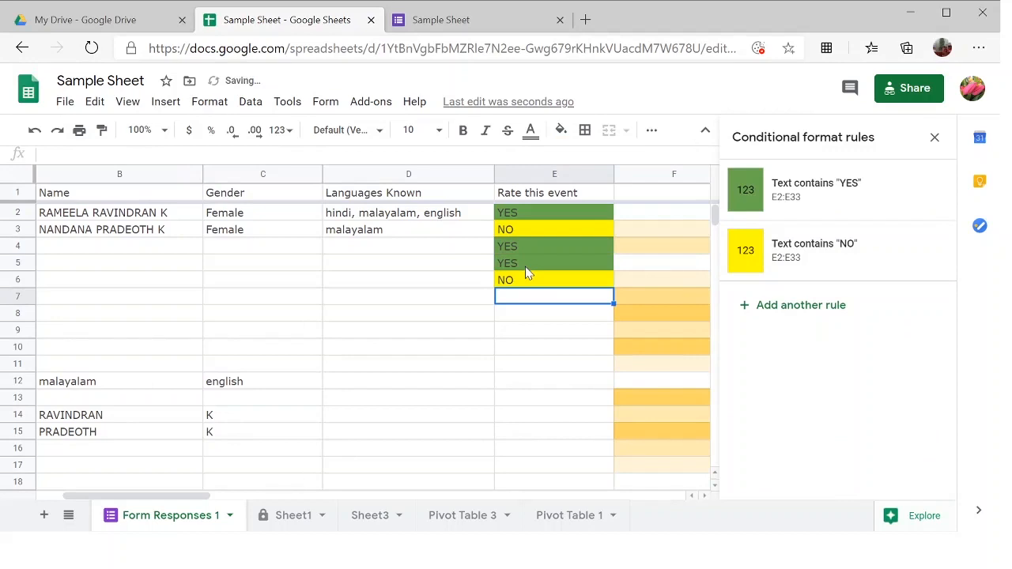
pyautogui.write('YES')
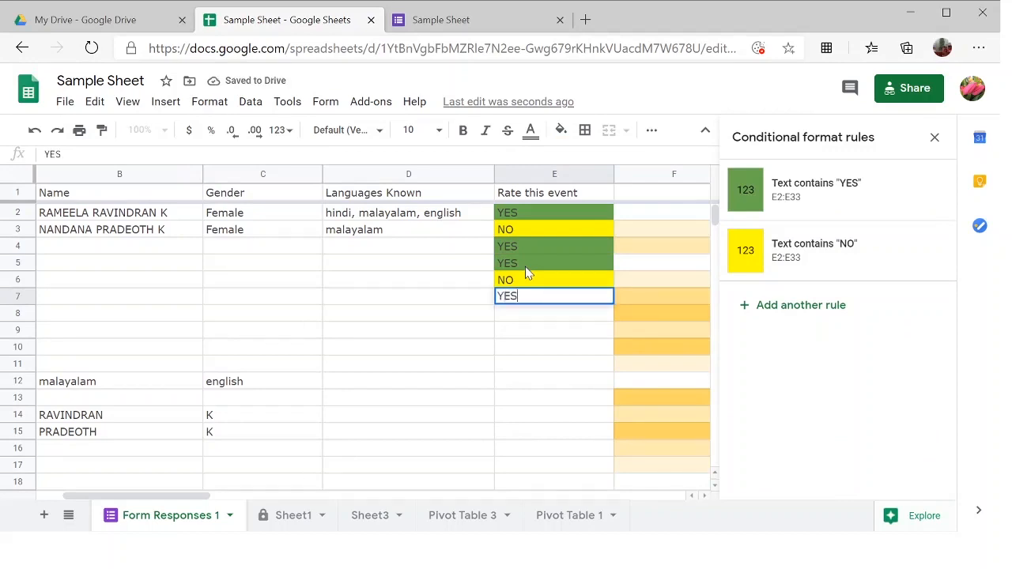
pyautogui.press('Return')
pyautogui.write('NO')
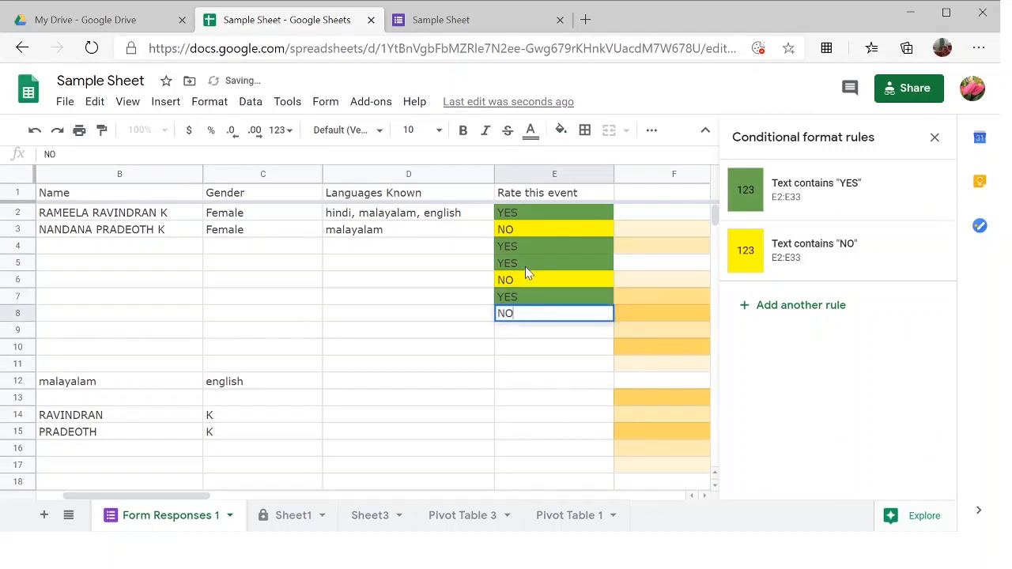
pyautogui.press('Return')
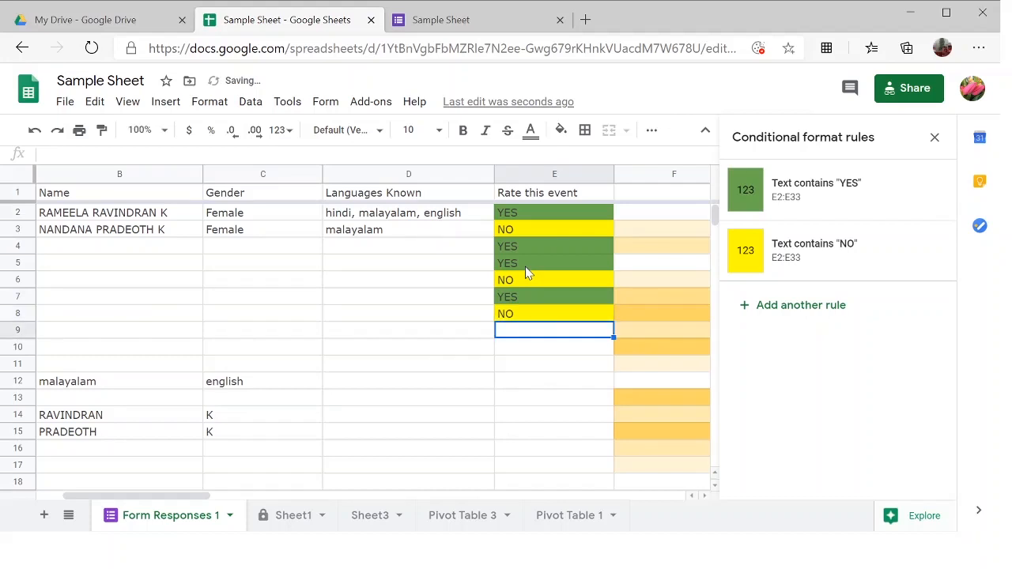
# Step: Select the numbers in column F from F2 down and open their color scale rule to review its settings
pyautogui.click(663, 217)
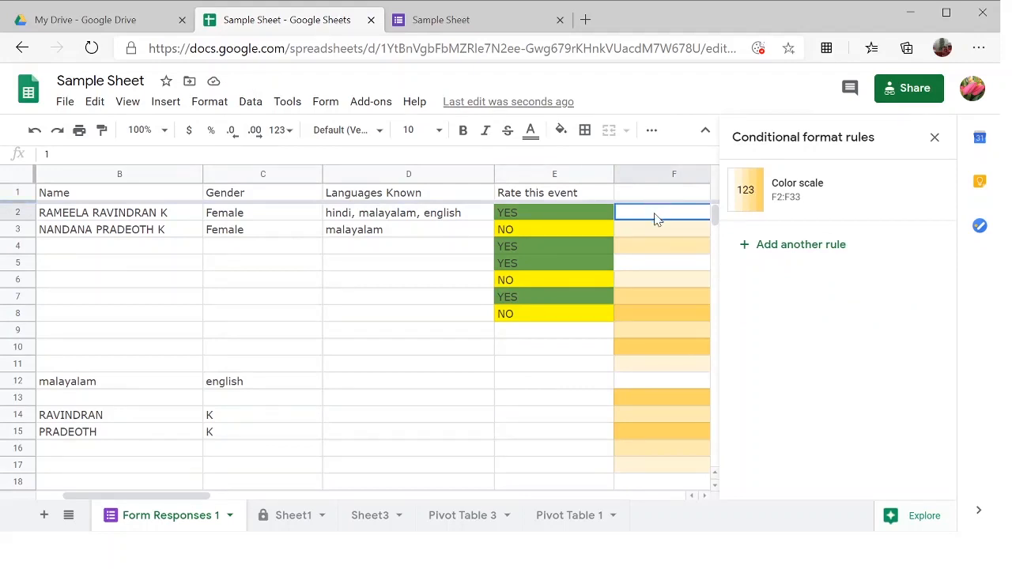
pyautogui.hotkey('ctrl', 'shift', 'Down')
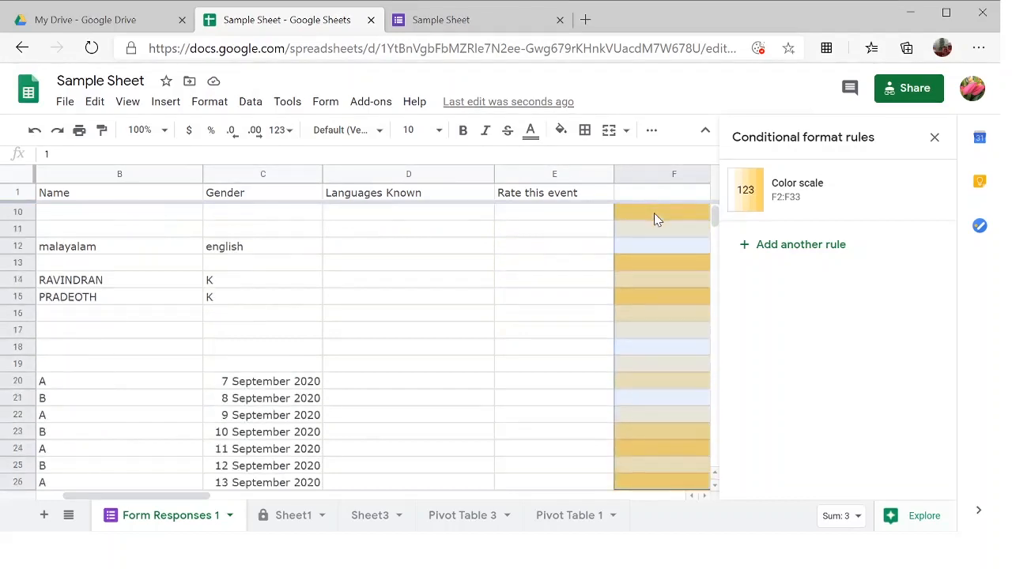
pyautogui.hotkey('shift', 'Down')
pyautogui.hotkey('shift', 'Right')
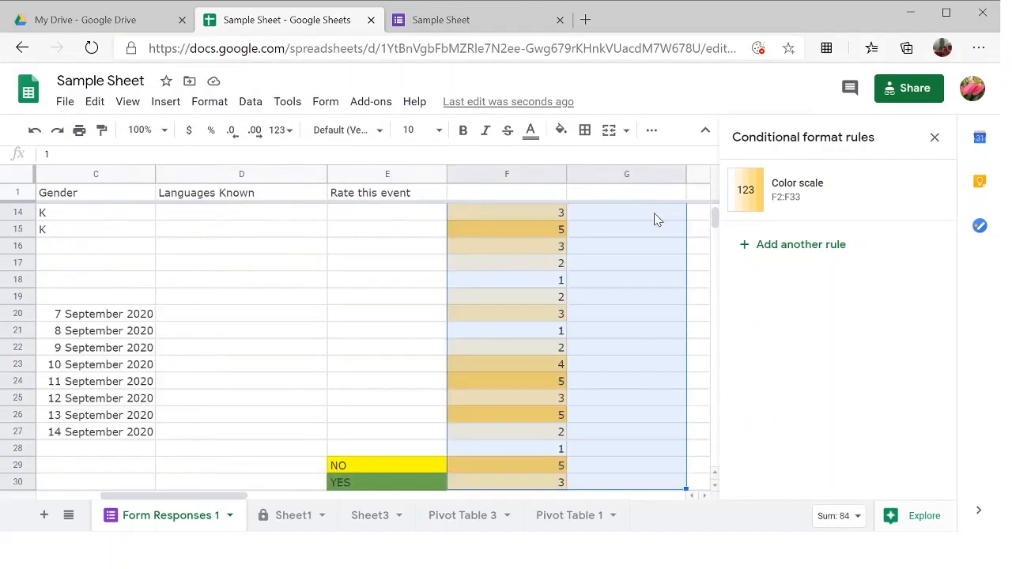
pyautogui.hotkey('shift', 'Left')
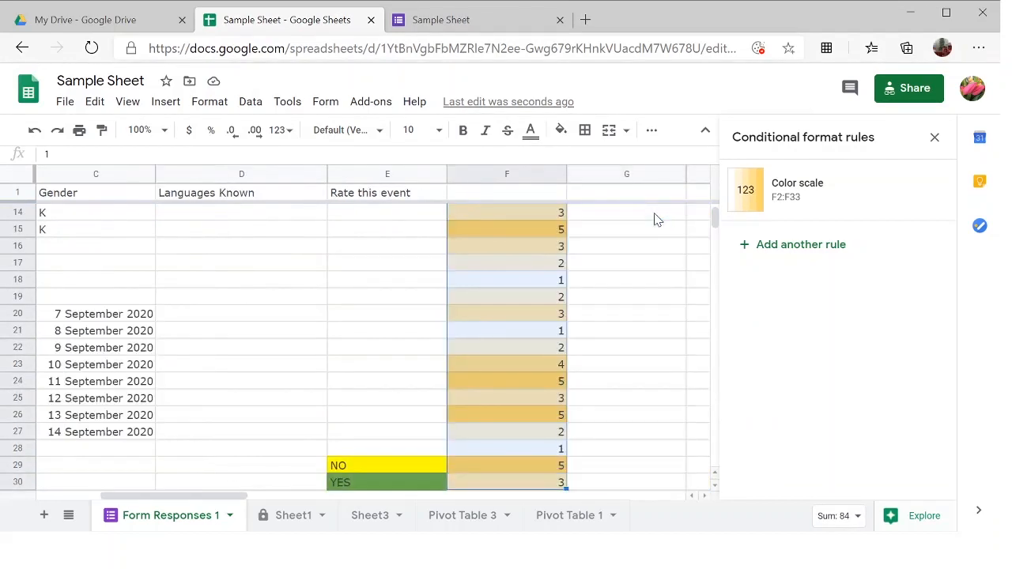
pyautogui.click(798, 184)
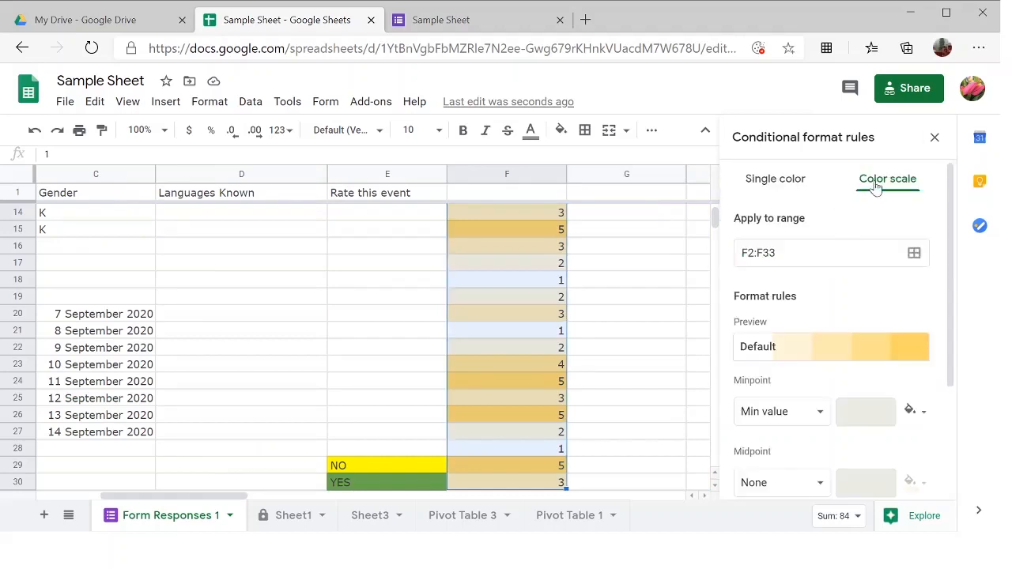
pyautogui.scroll(-3, 805, 360)
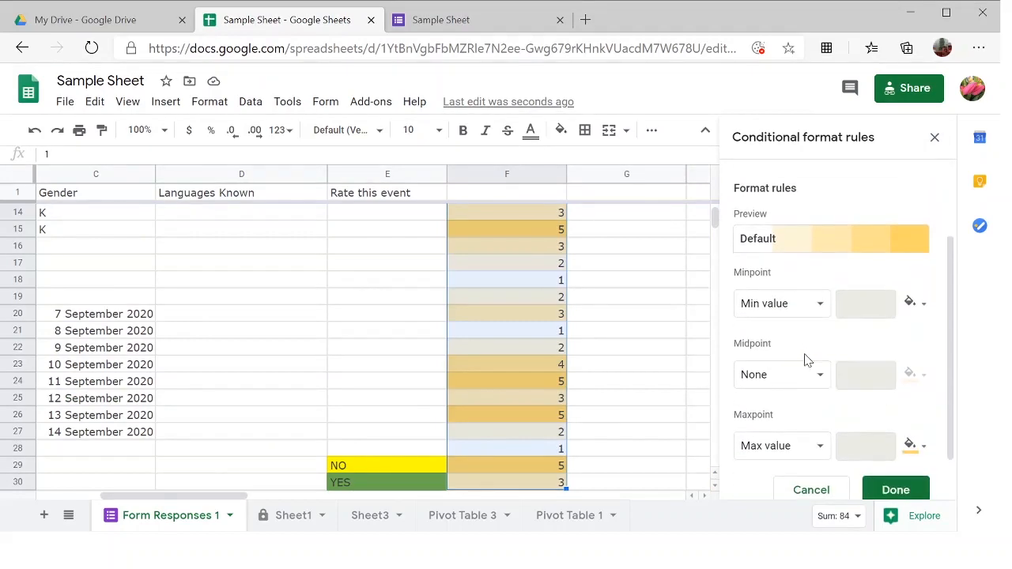
pyautogui.scroll(3, 540, 291)
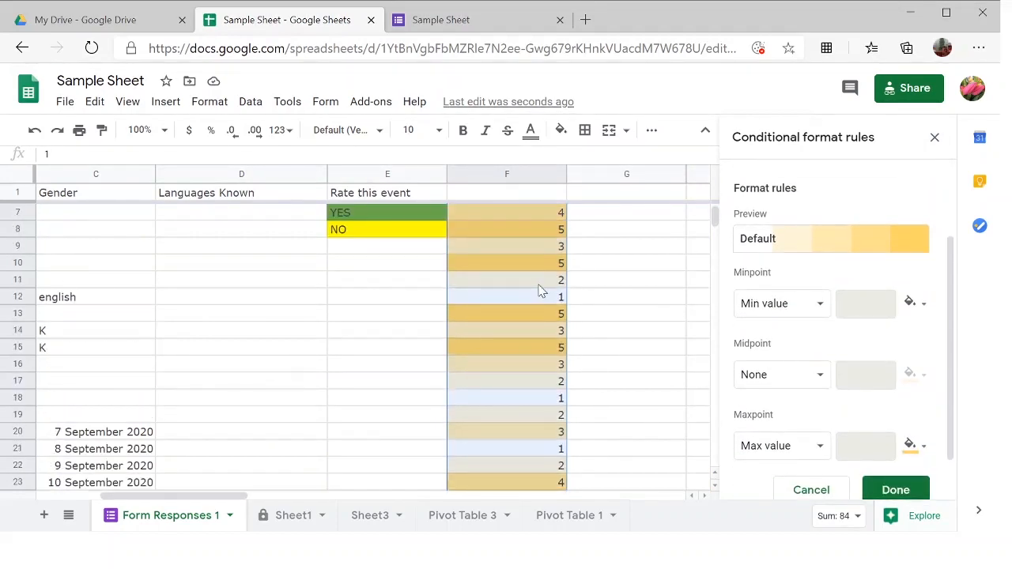
pyautogui.scroll(2, 540, 291)
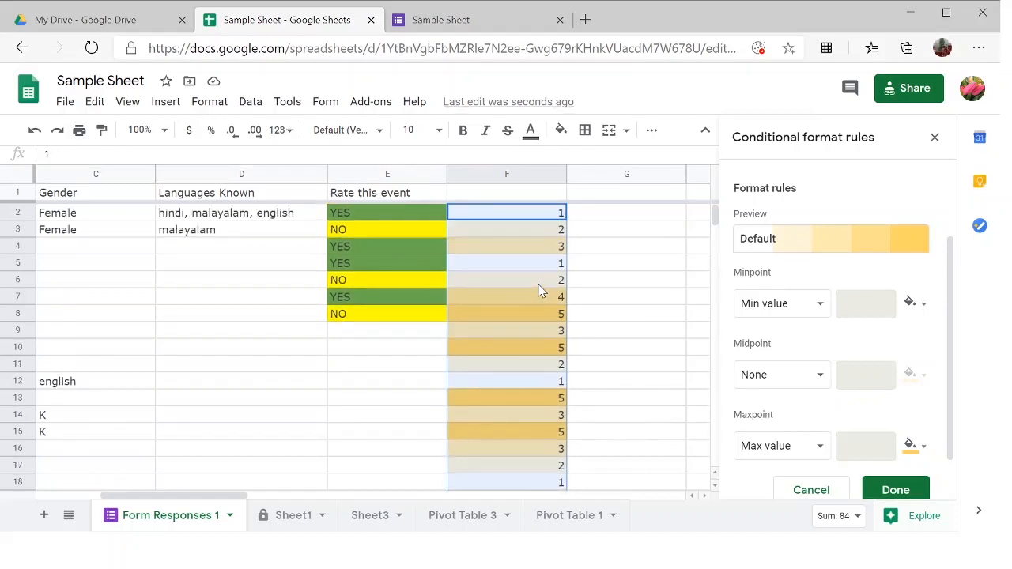
# Step: Try the green-yellow-red preset color scale on F2:F33 and save the rule
pyautogui.click(835, 245)
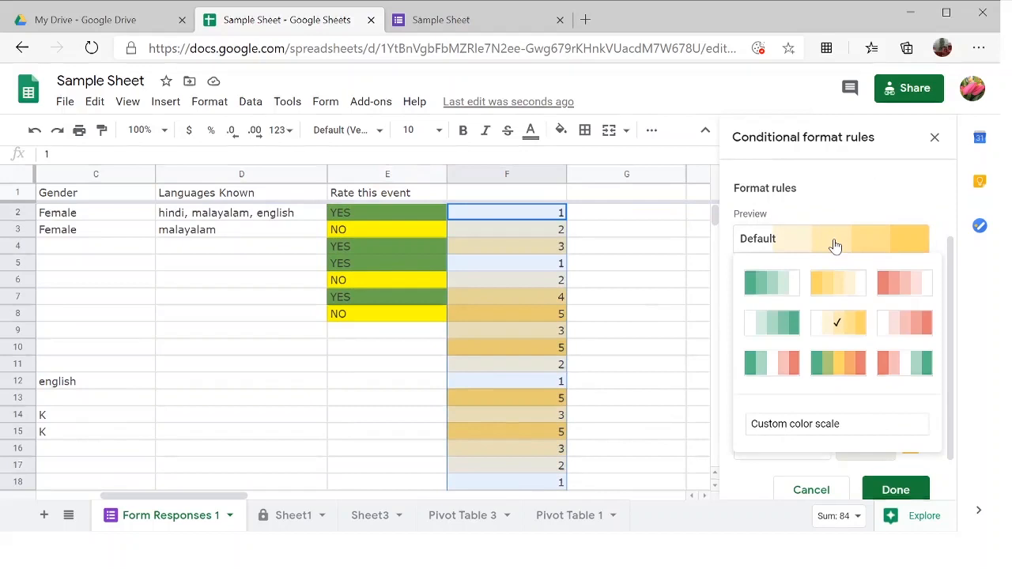
pyautogui.click(841, 357)
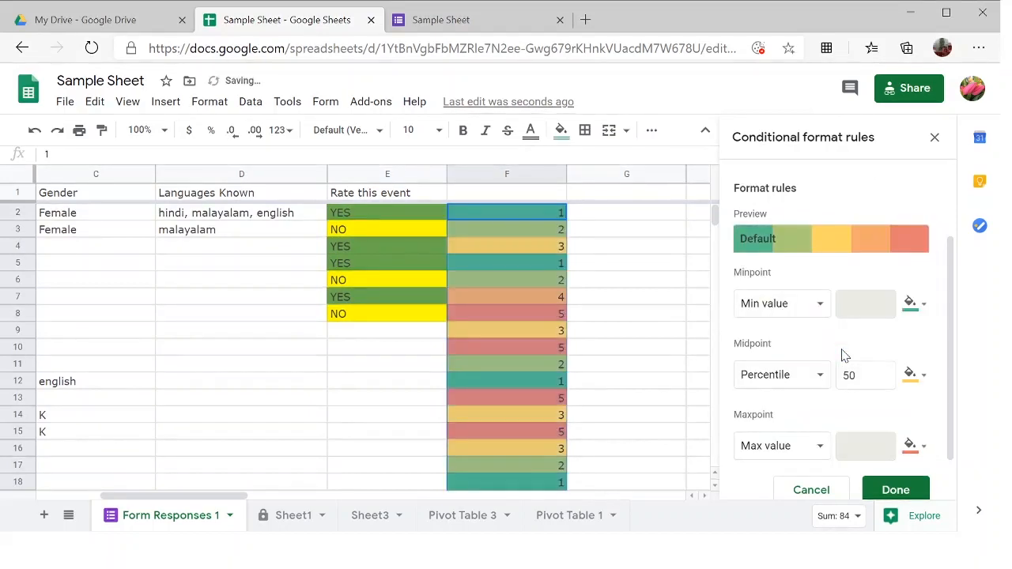
pyautogui.scroll(-1, 844, 355)
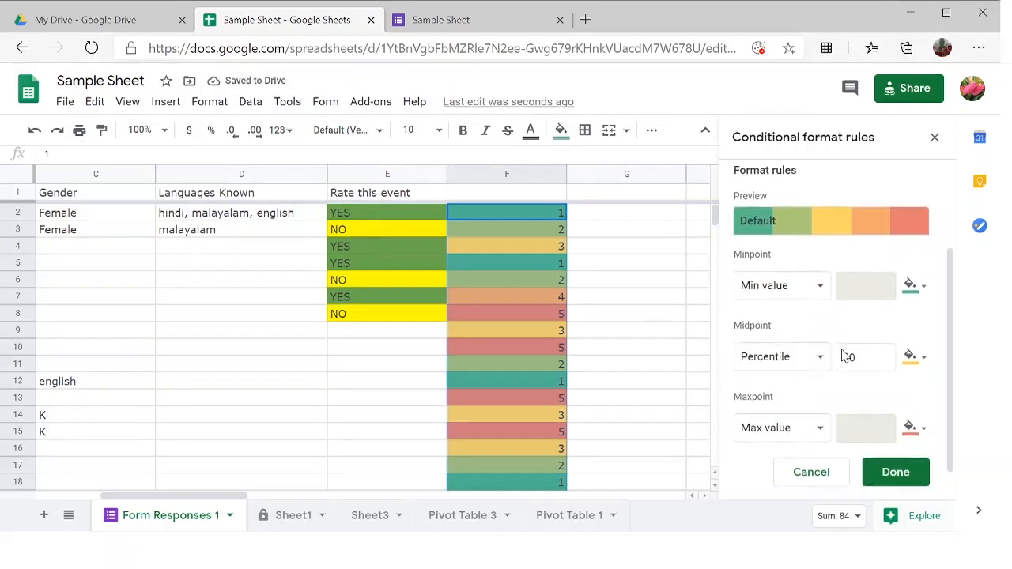
pyautogui.scroll(-1, 844, 356)
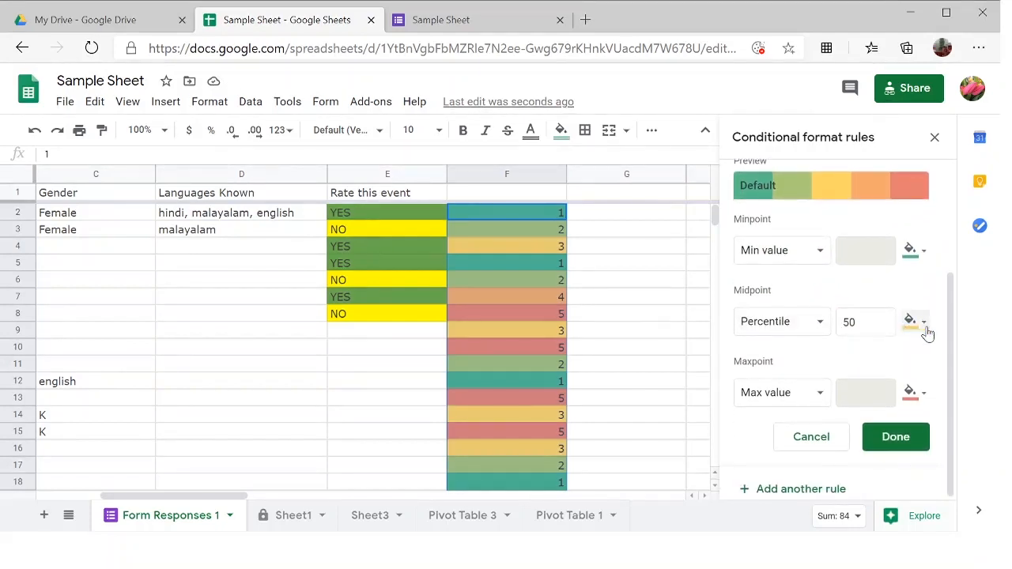
pyautogui.click(891, 445)
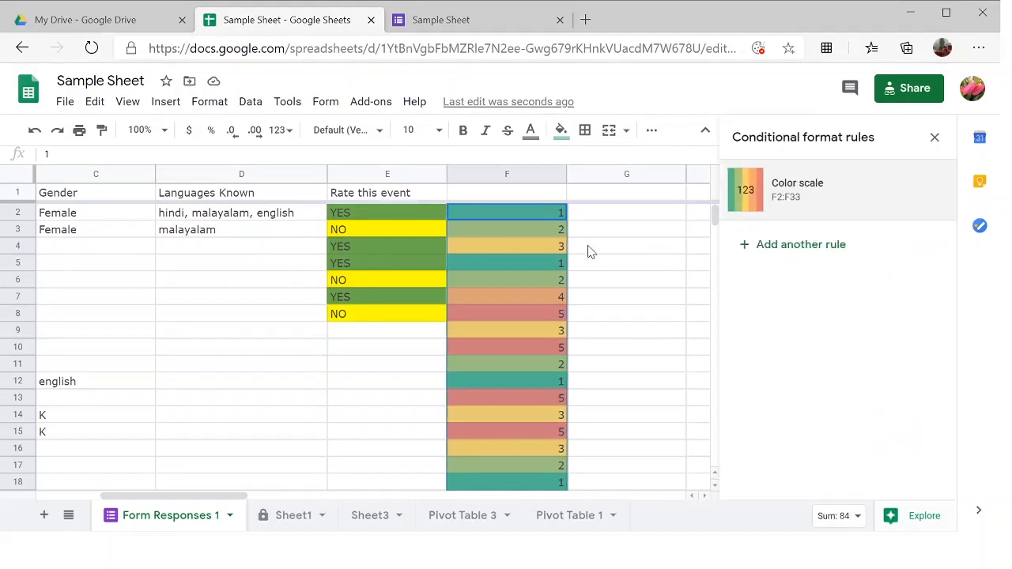
# Step: Reopen the color scale rule for F2:F33 and apply the white-to-red preset
pyautogui.click(777, 190)
pyautogui.click(829, 350)
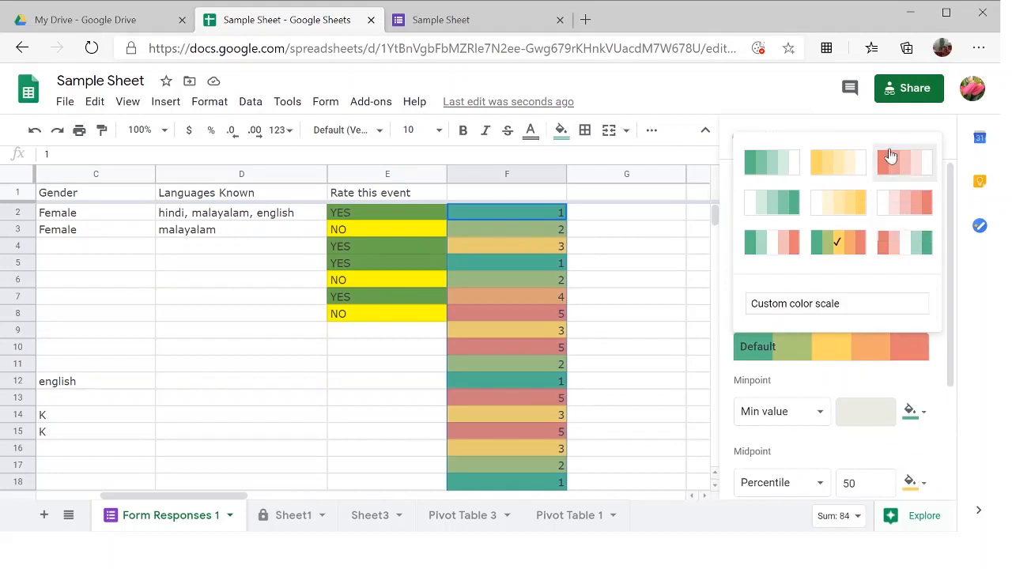
pyautogui.click(905, 227)
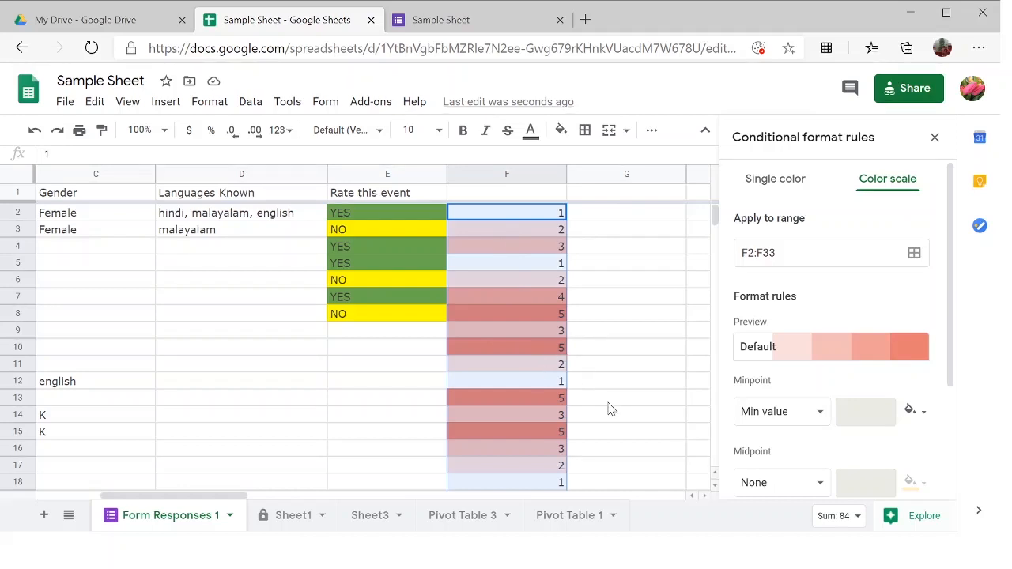
pyautogui.click(592, 221)
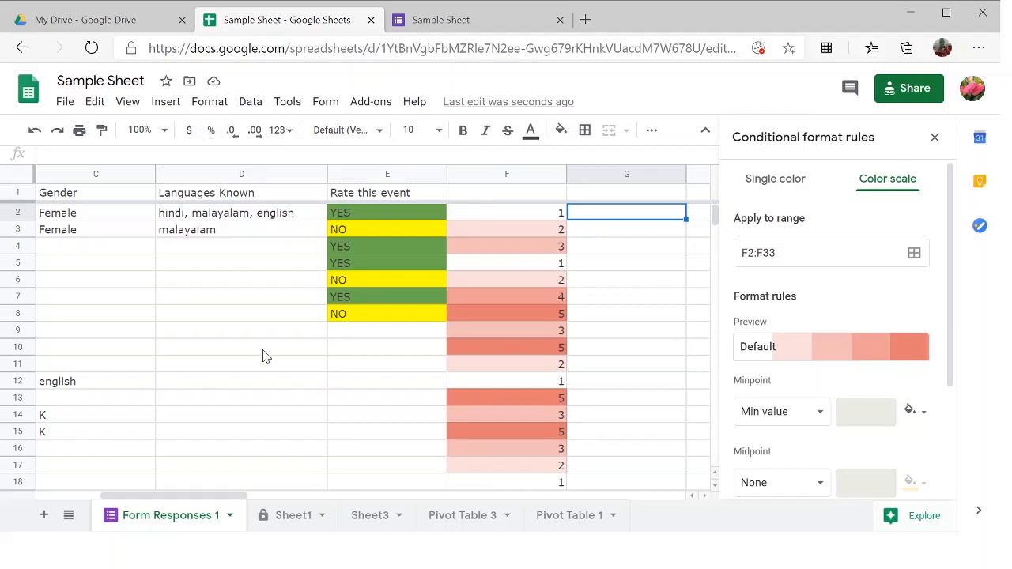
# Step: Try a notification rule that sends a daily digest email when a user submits a form, and discard it
pyautogui.hscroll(-4, 211, 336)
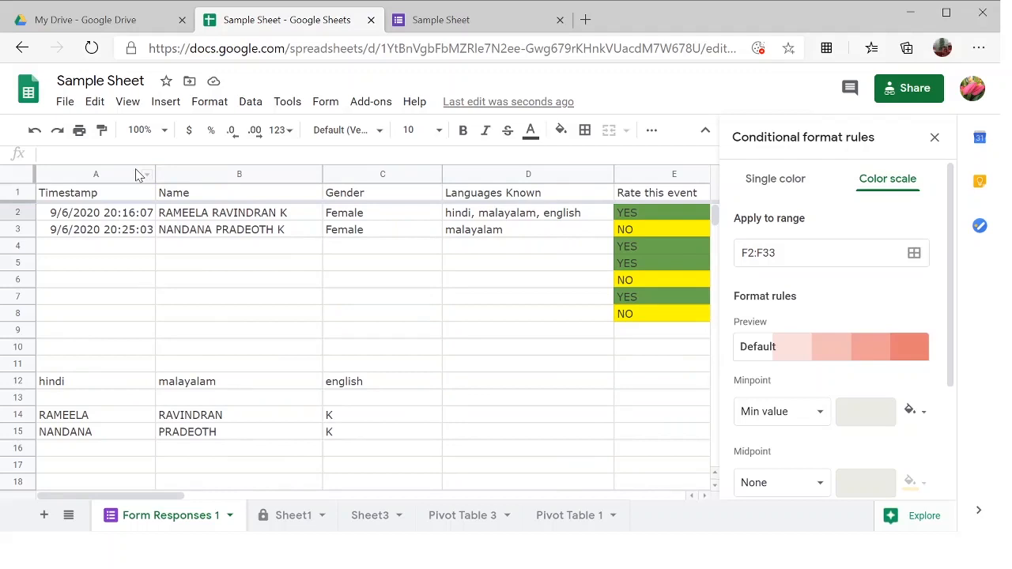
pyautogui.click(288, 102)
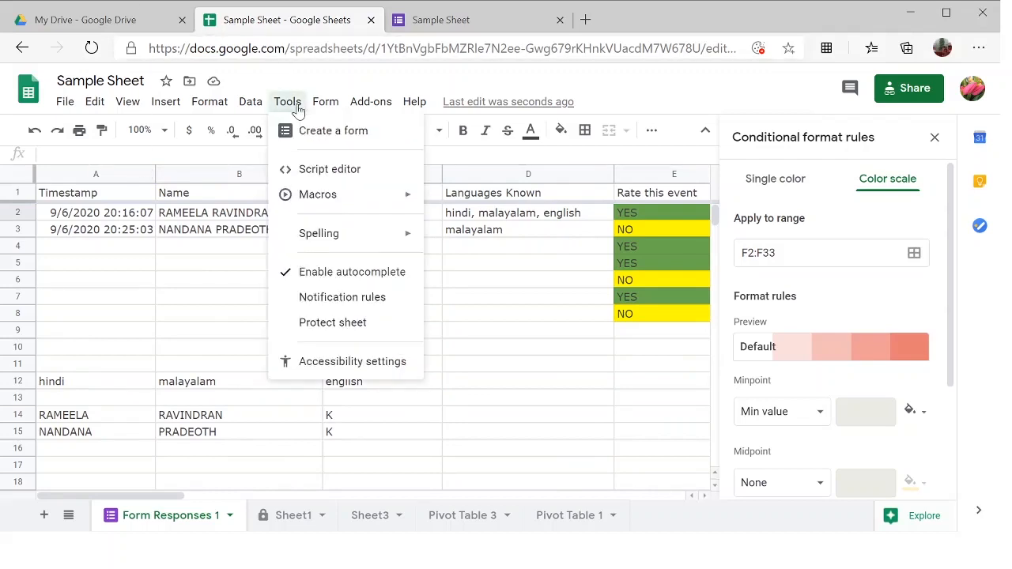
pyautogui.click(331, 300)
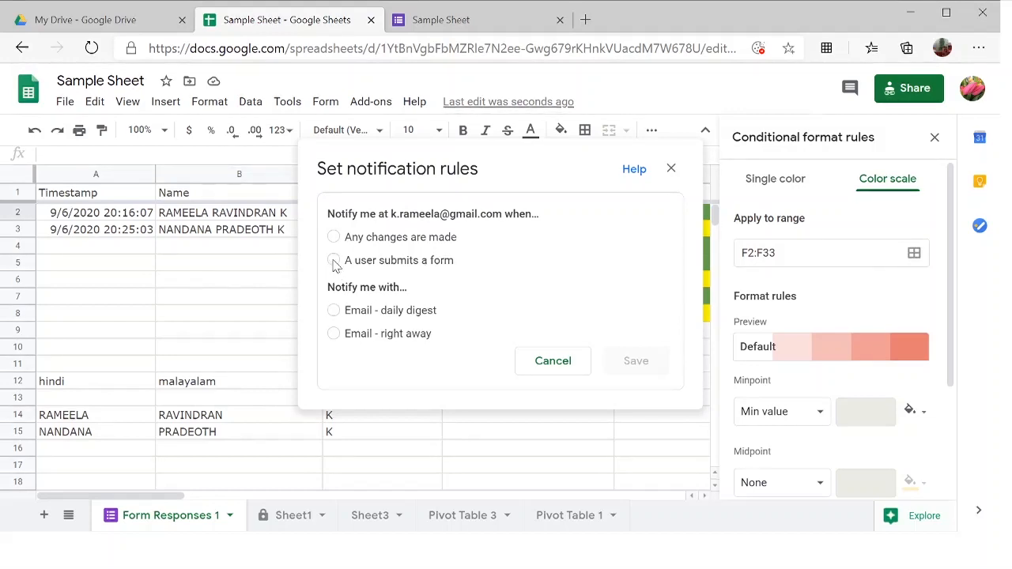
pyautogui.click(334, 261)
pyautogui.click(334, 311)
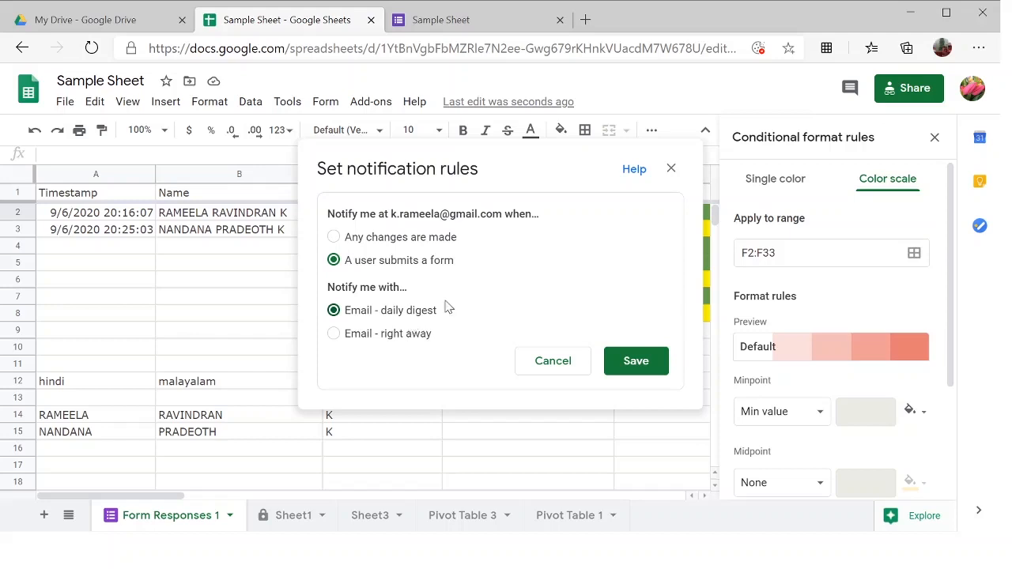
pyautogui.click(555, 363)
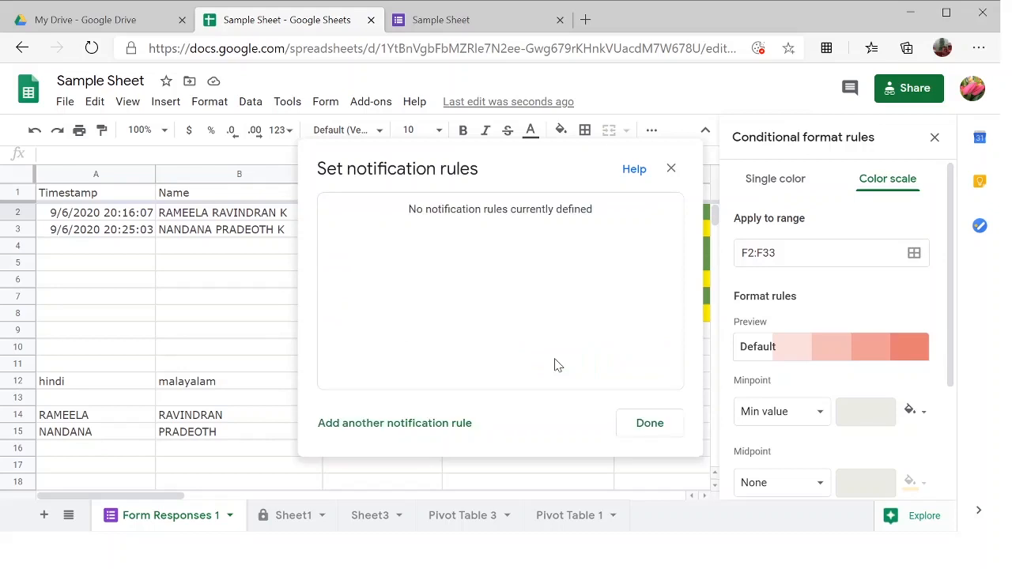
pyautogui.click(650, 423)
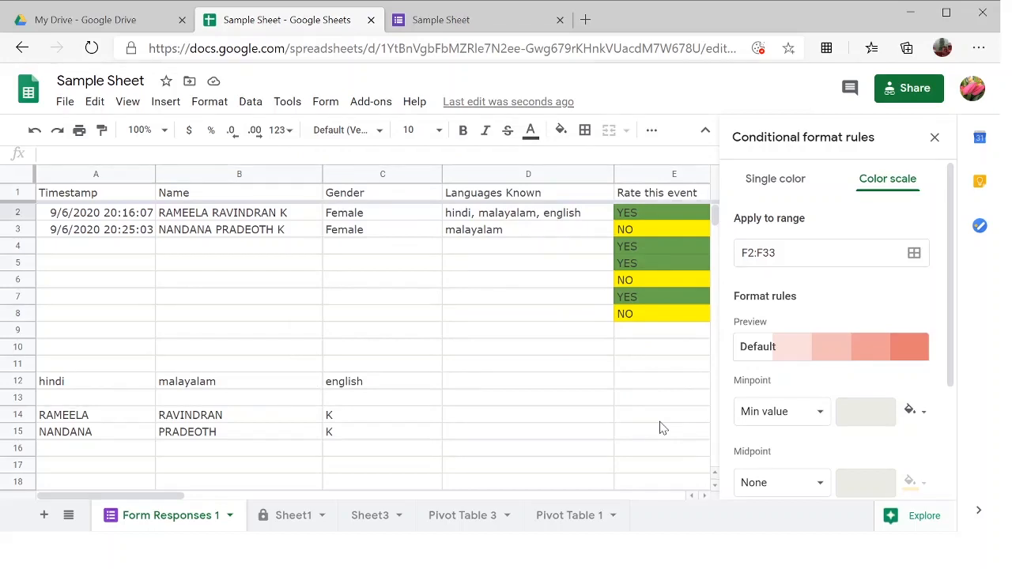
pyautogui.click(483, 368)
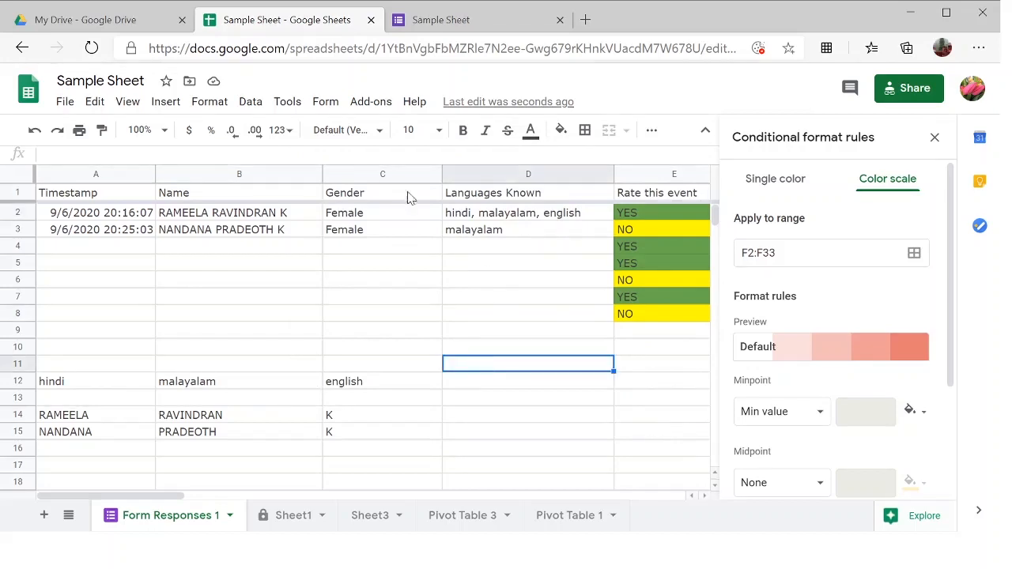
# Step: Select the Roll No and Name columns from A1 to B29 on Sheet3
pyautogui.click(383, 515)
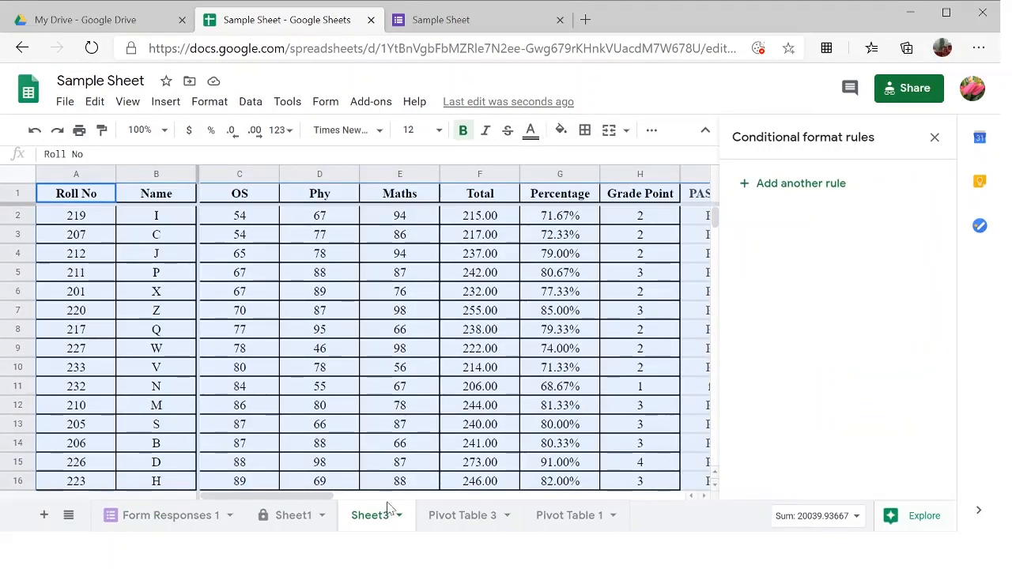
pyautogui.click(87, 207)
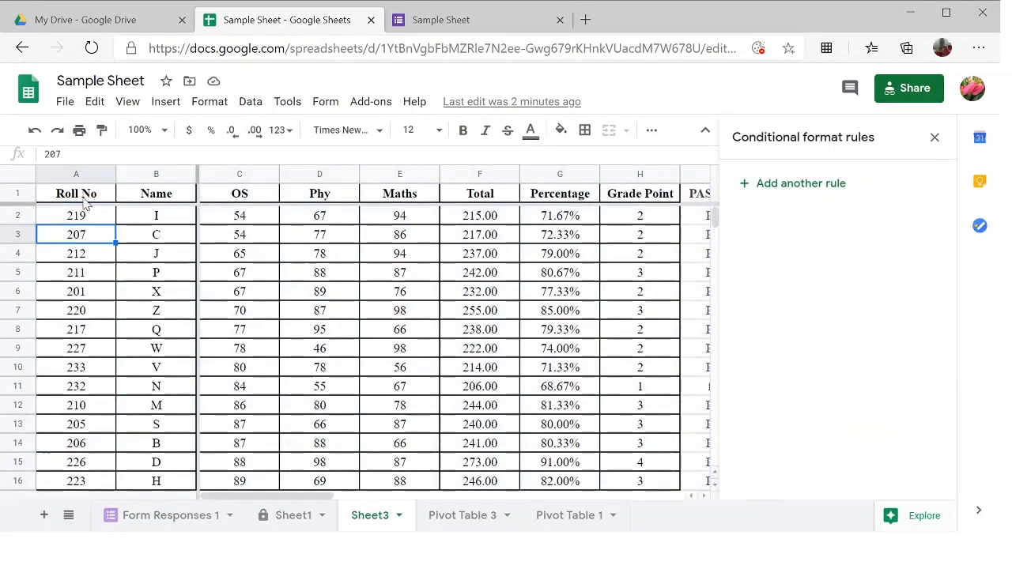
pyautogui.click(85, 201)
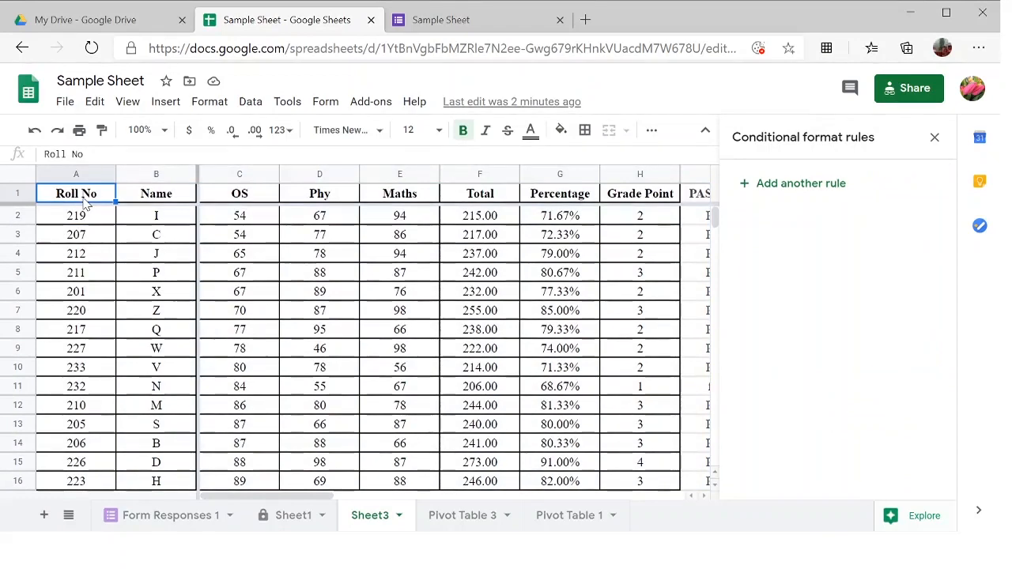
pyautogui.hotkey('shift', 'Right')
pyautogui.hotkey('shift', 'Down')
pyautogui.hotkey('shift', 'Down')
pyautogui.hotkey('shift', 'Down')
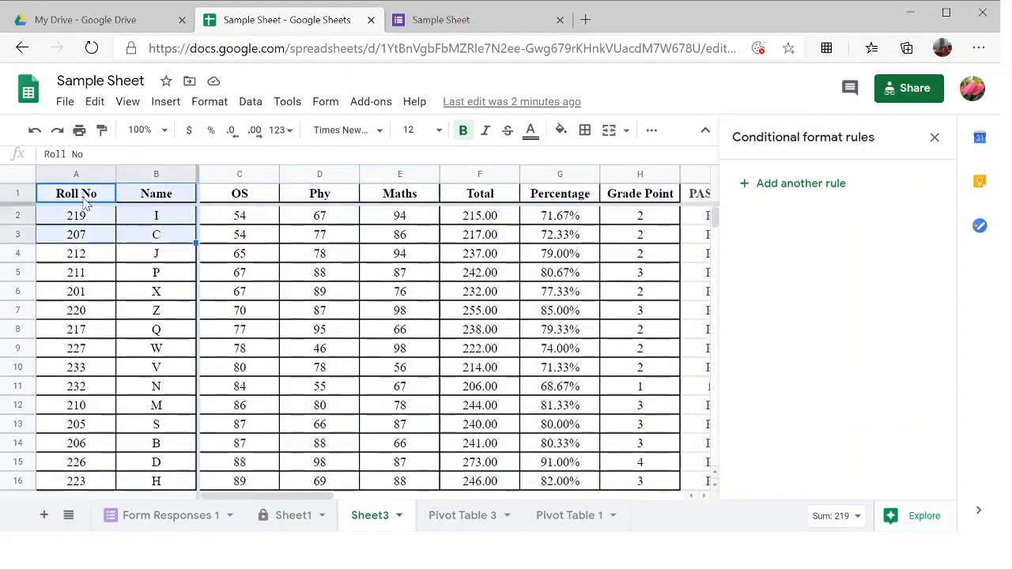
pyautogui.hotkey('shift', 'Down')
pyautogui.hotkey('shift', 'Down')
pyautogui.hotkey('shift', 'Down')
pyautogui.hotkey('shift', 'Down')
pyautogui.hotkey('shift', 'Down')
pyautogui.hotkey('shift', 'Down')
pyautogui.hotkey('shift', 'Down')
pyautogui.hotkey('shift', 'Down')
pyautogui.hotkey('shift', 'Down')
pyautogui.hotkey('shift', 'Down')
pyautogui.hotkey('shift', 'Down')
pyautogui.hotkey('shift', 'Down')
pyautogui.hotkey('shift', 'Down')
pyautogui.hotkey('shift', 'Down')
pyautogui.hotkey('shift', 'Down')
pyautogui.hotkey('shift', 'Down')
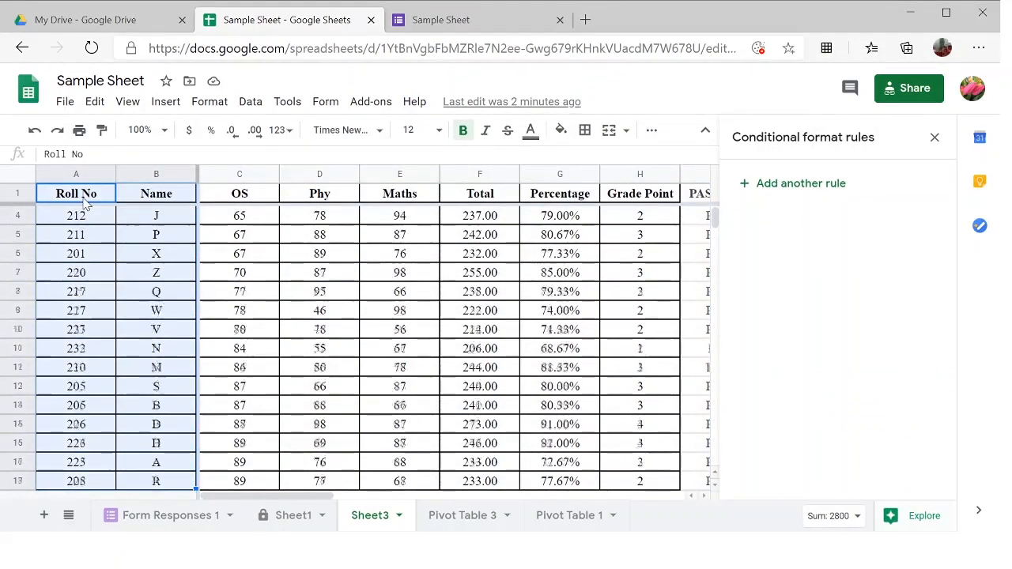
pyautogui.hotkey('shift', 'Down')
pyautogui.hotkey('shift', 'Down')
pyautogui.hotkey('shift', 'Down')
pyautogui.hotkey('shift', 'Down')
pyautogui.hotkey('shift', 'Down')
pyautogui.hotkey('shift', 'Down')
pyautogui.hotkey('shift', 'Down')
pyautogui.hotkey('shift', 'Down')
pyautogui.hotkey('shift', 'Down')
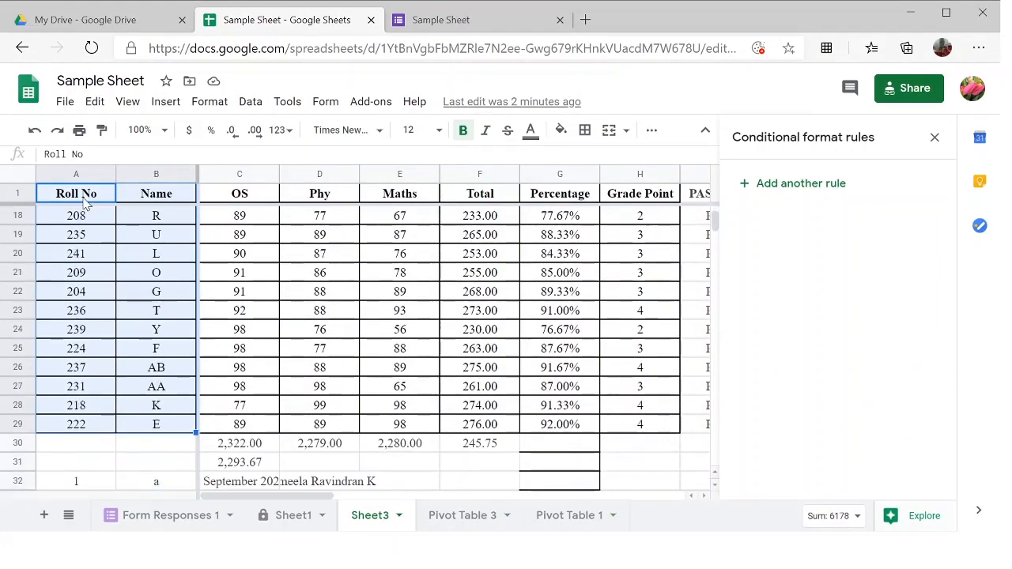
pyautogui.scroll(3, 180, 361)
pyautogui.scroll(2, 180, 361)
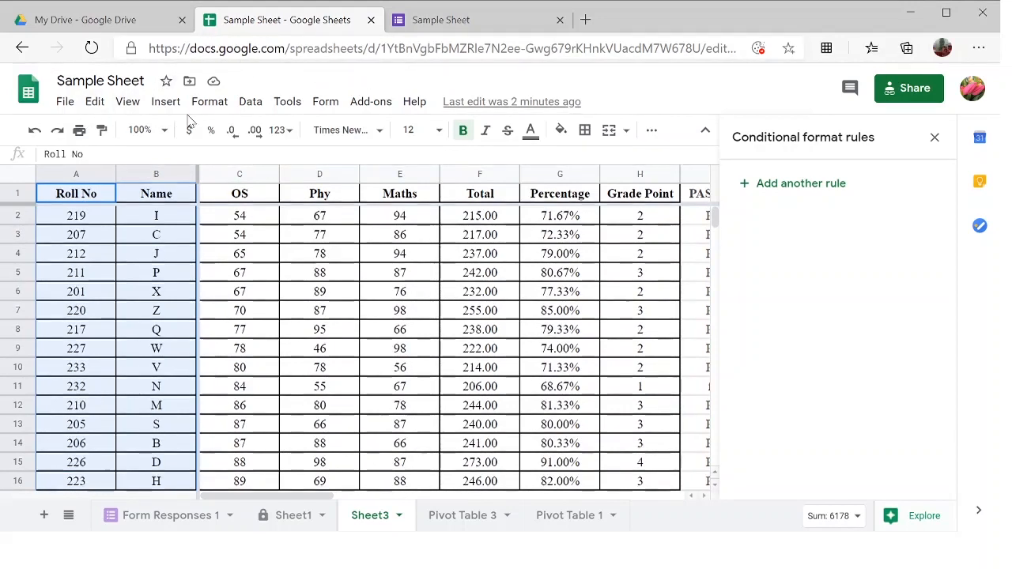
# Step: Protect the selected range Sheet3!A1:B29 and bring up its editing permissions
pyautogui.click(289, 104)
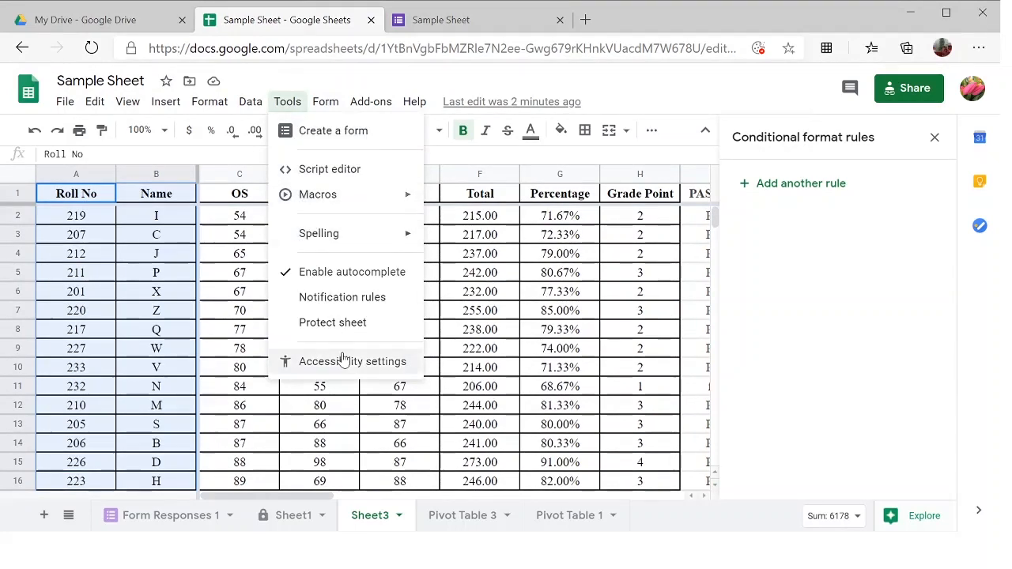
pyautogui.click(344, 324)
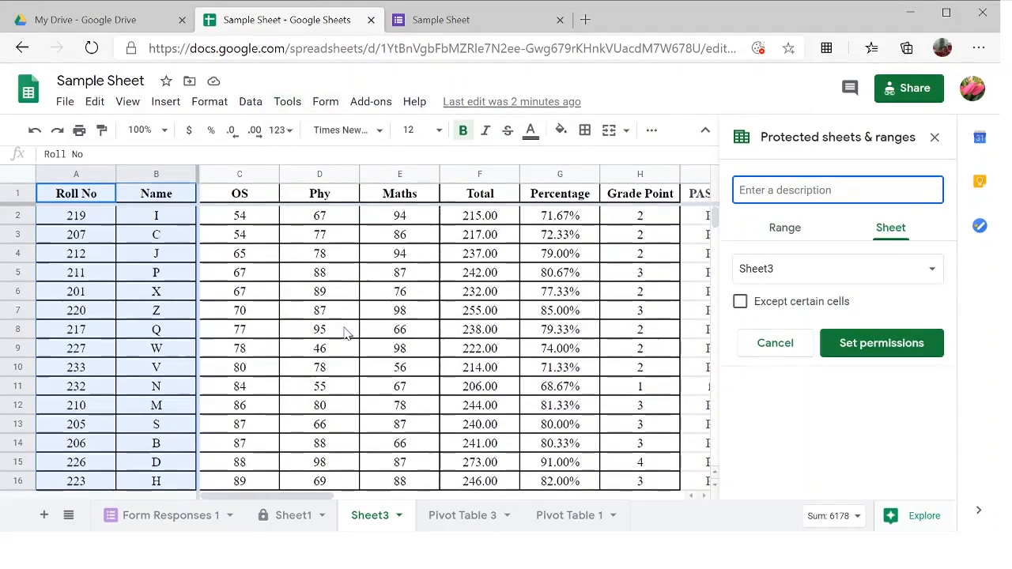
pyautogui.click(783, 231)
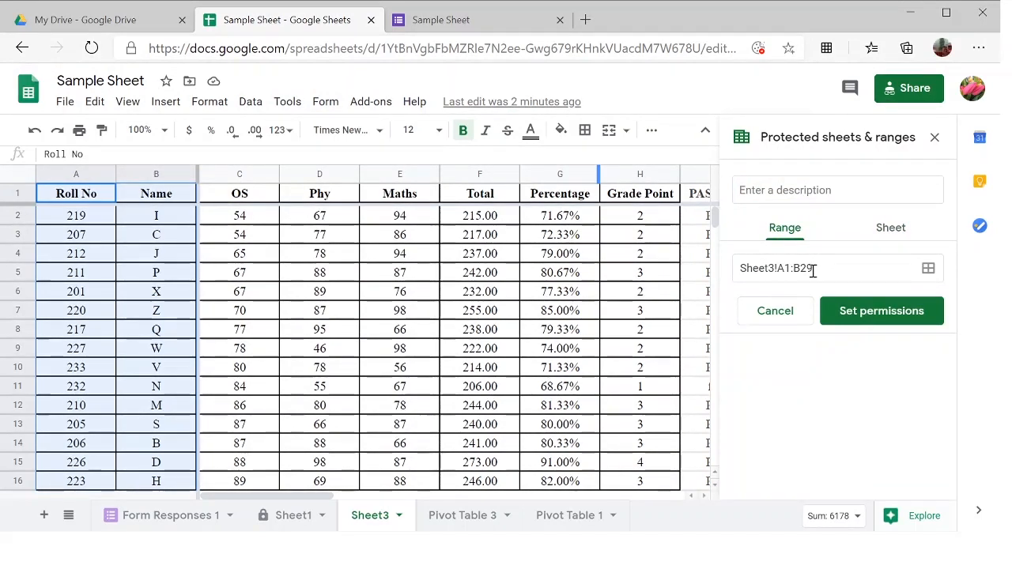
pyautogui.click(875, 316)
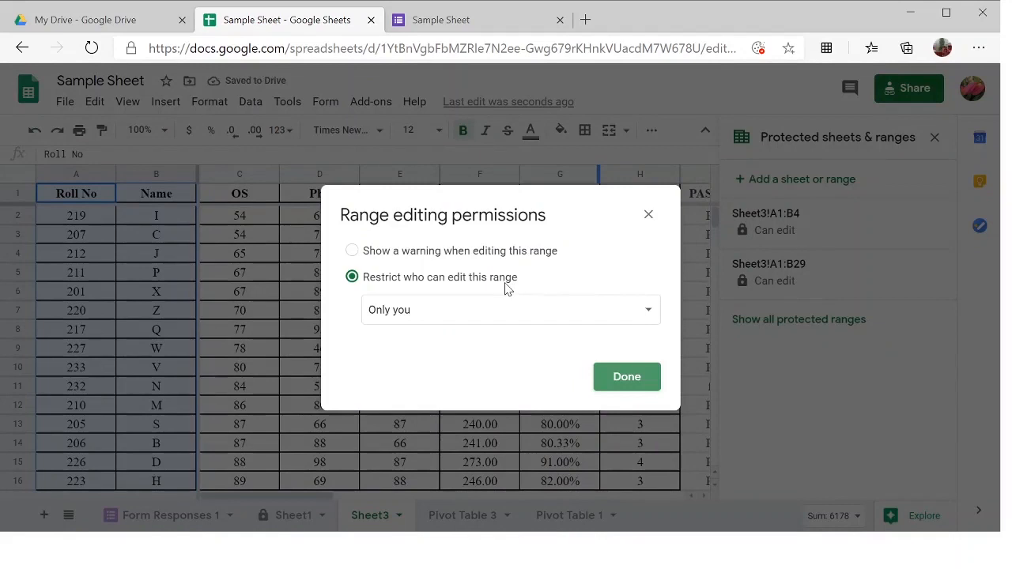
# Step: Try custom editing permissions with an additional editor for the range, set the restriction back to Only you and close the permissions
pyautogui.click(519, 313)
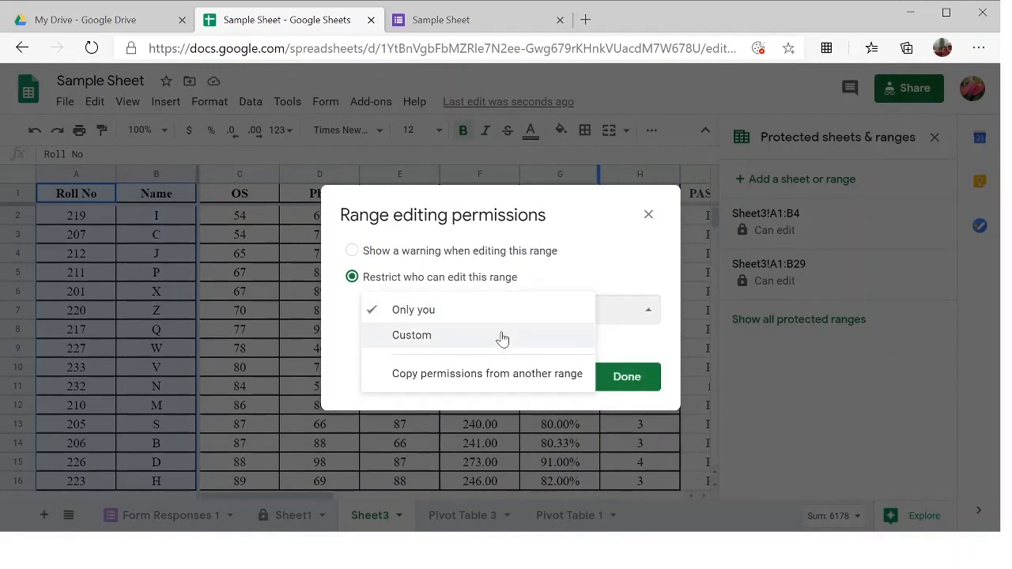
pyautogui.click(466, 313)
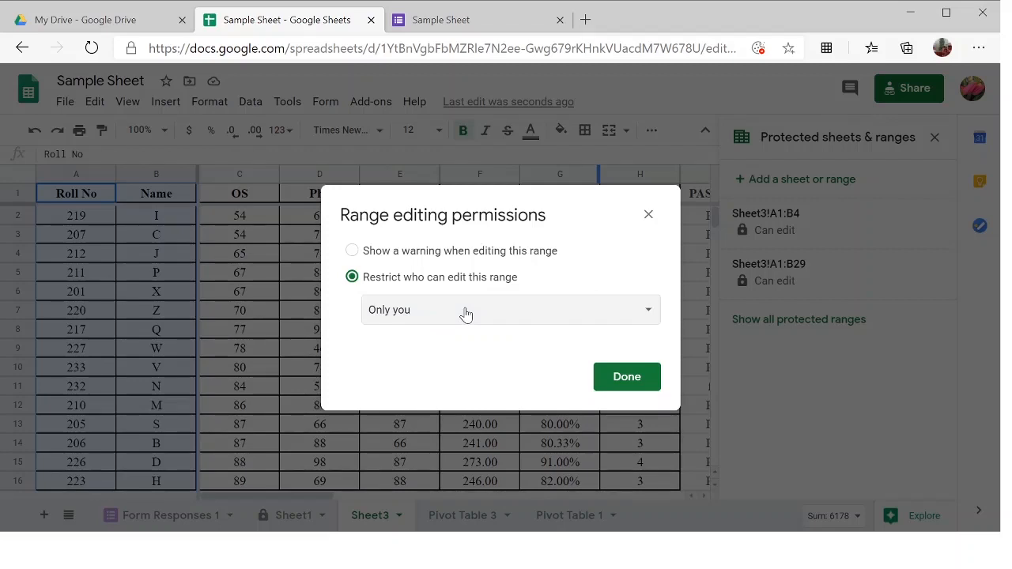
pyautogui.click(465, 313)
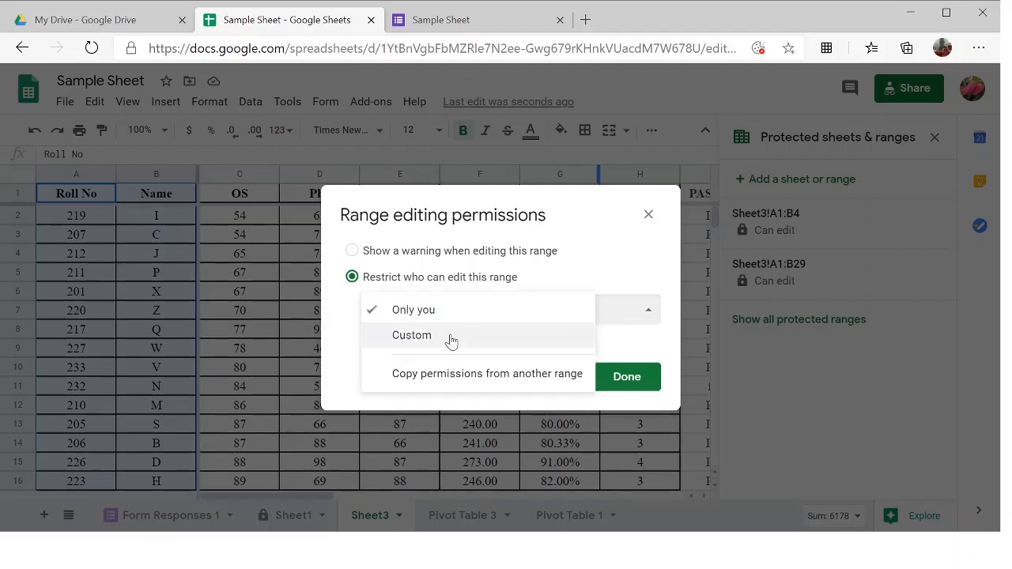
pyautogui.click(452, 341)
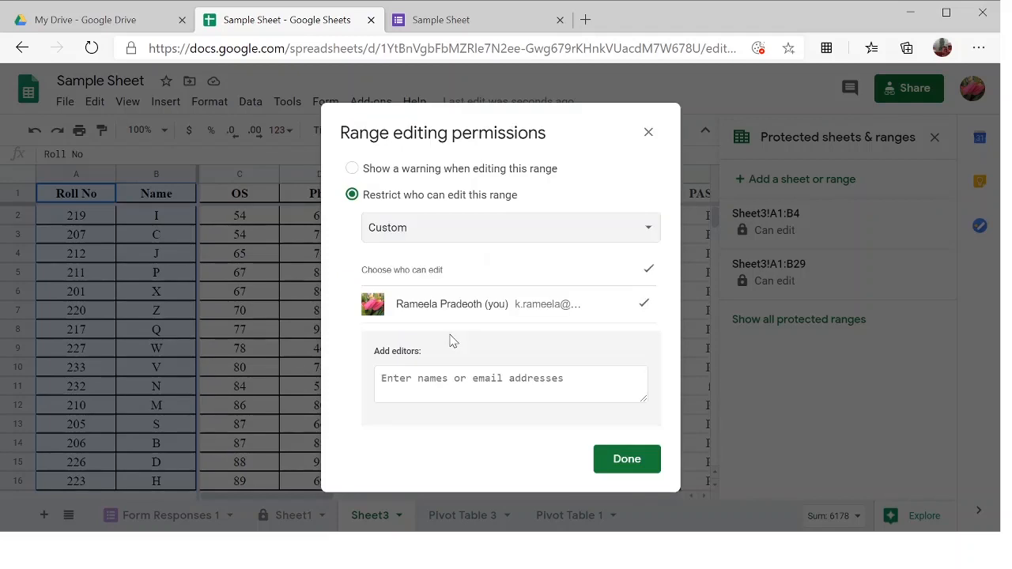
pyautogui.click(435, 393)
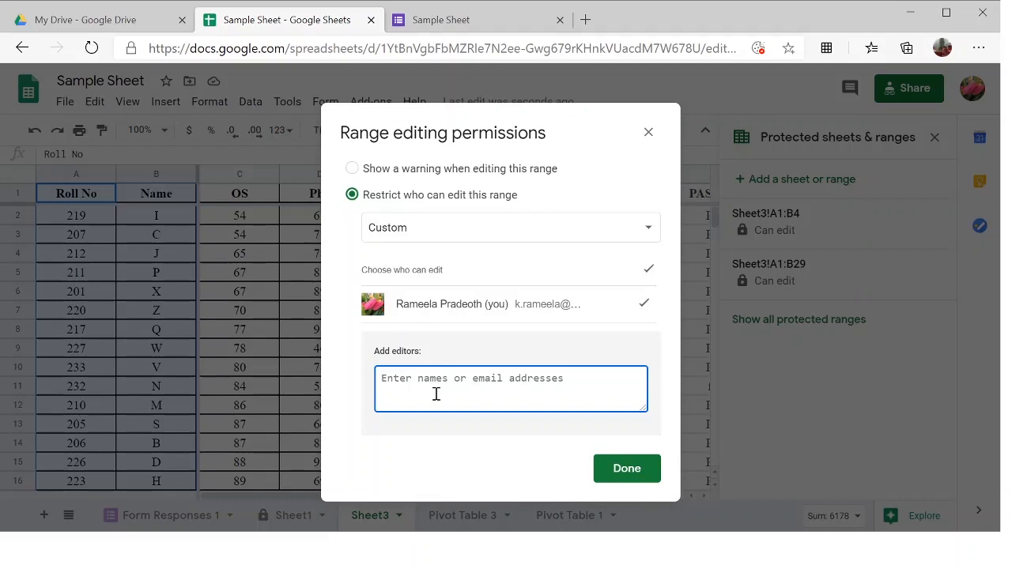
pyautogui.write('P')
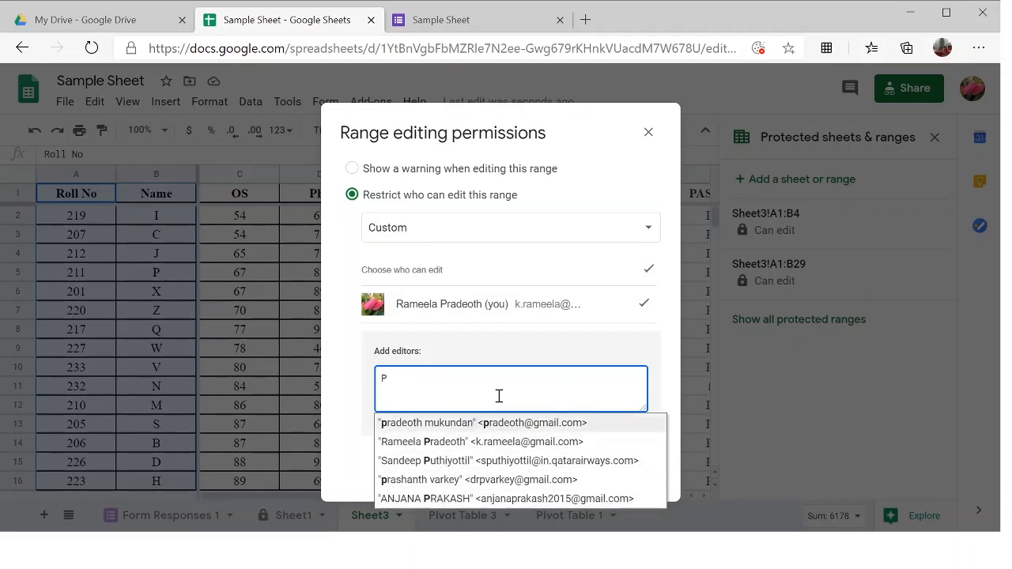
pyautogui.click(527, 355)
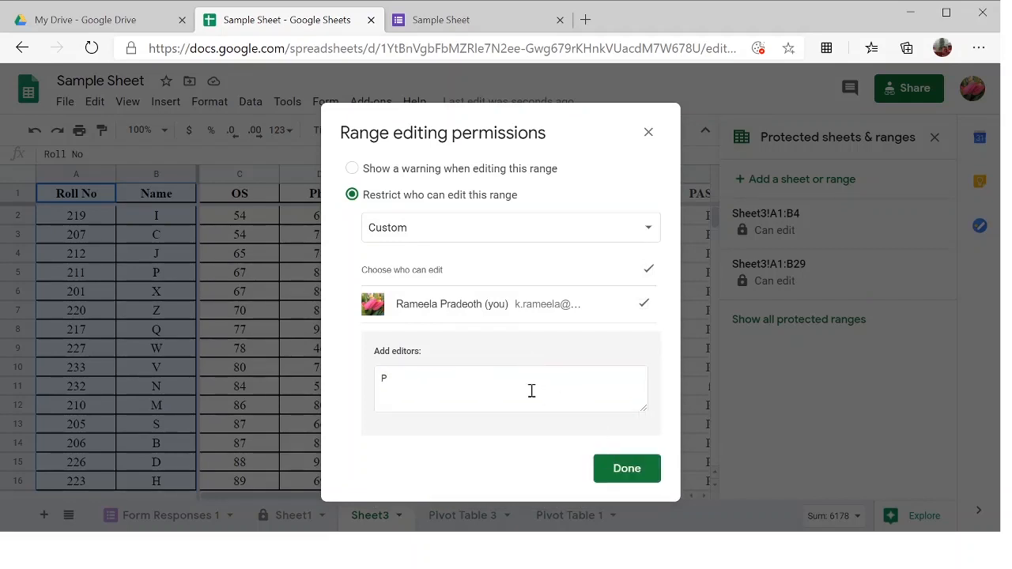
pyautogui.click(529, 391)
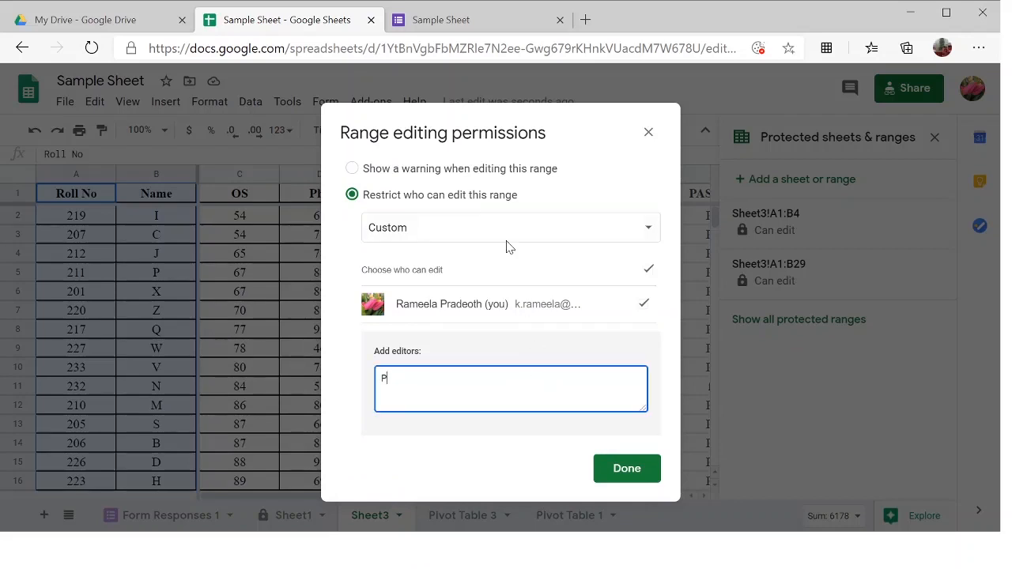
pyautogui.click(430, 234)
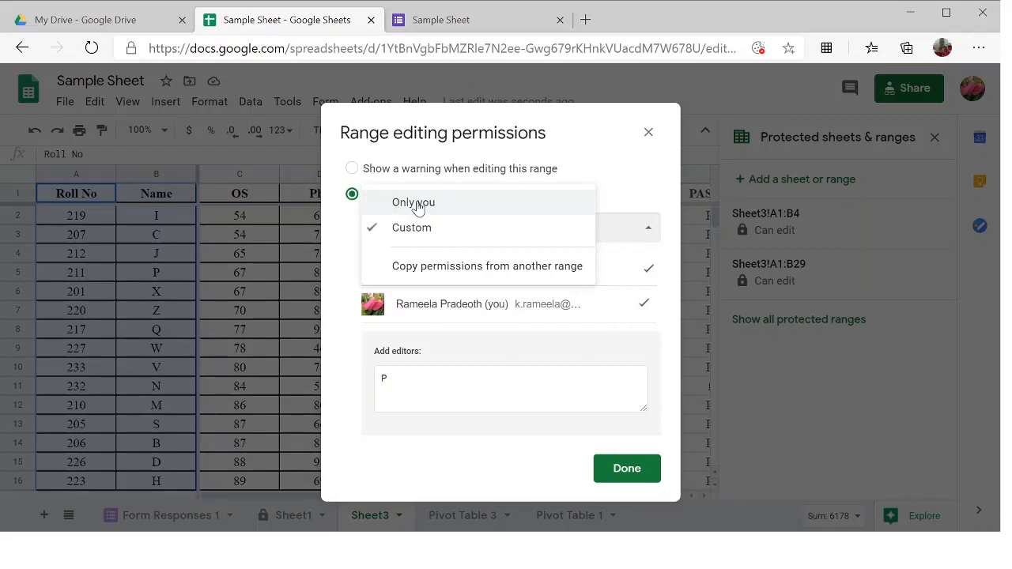
pyautogui.click(417, 206)
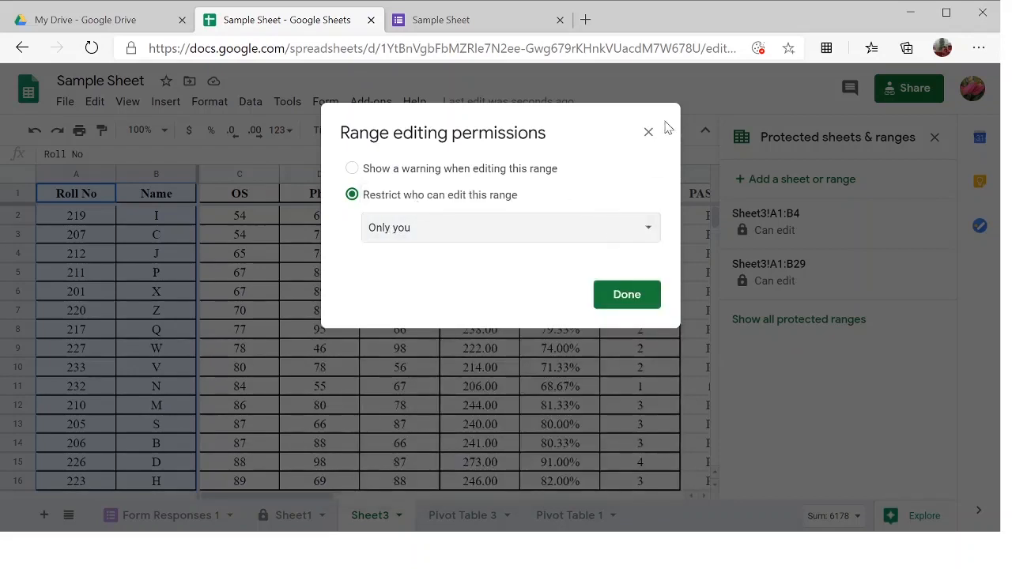
pyautogui.click(646, 136)
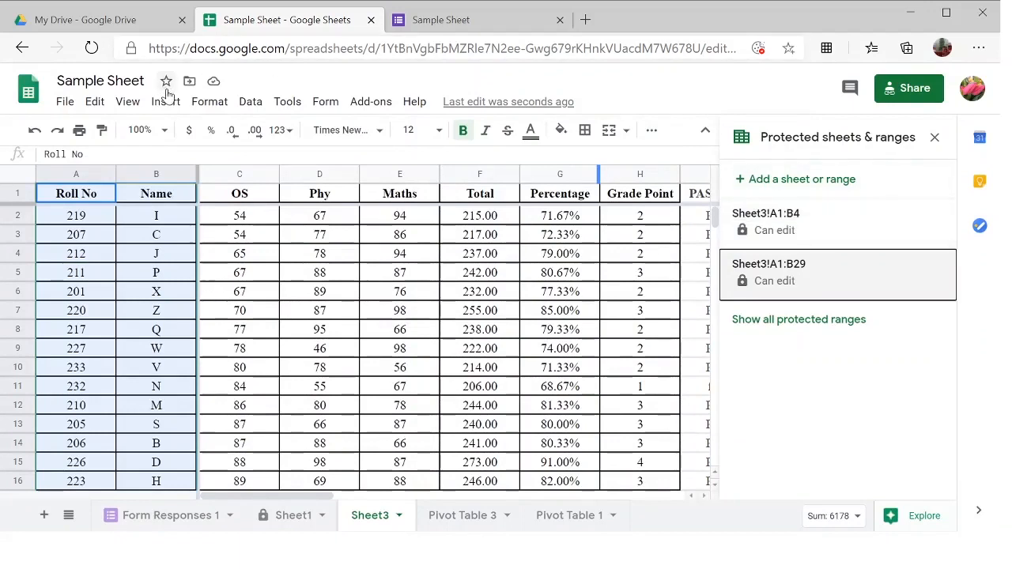
# Step: Add a whole-sheet protection for Sheet3 with the range A:B as an exception
pyautogui.click(827, 192)
pyautogui.click(889, 235)
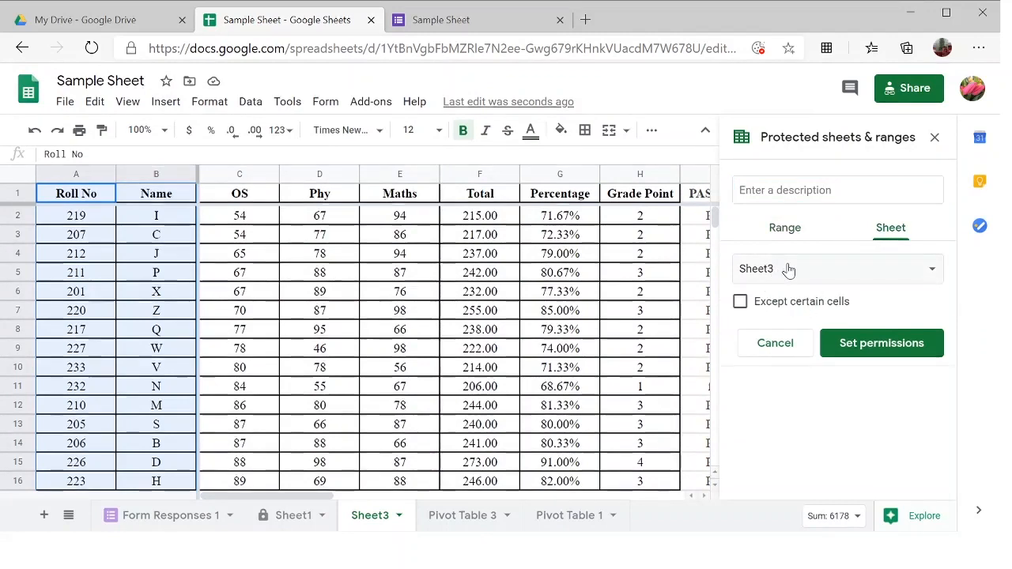
pyautogui.click(741, 304)
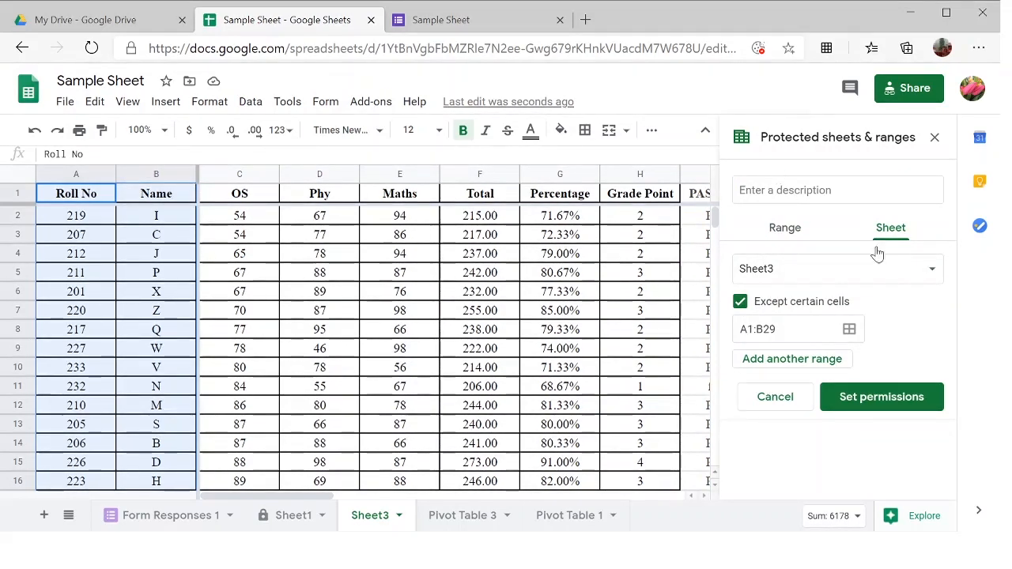
pyautogui.click(798, 336)
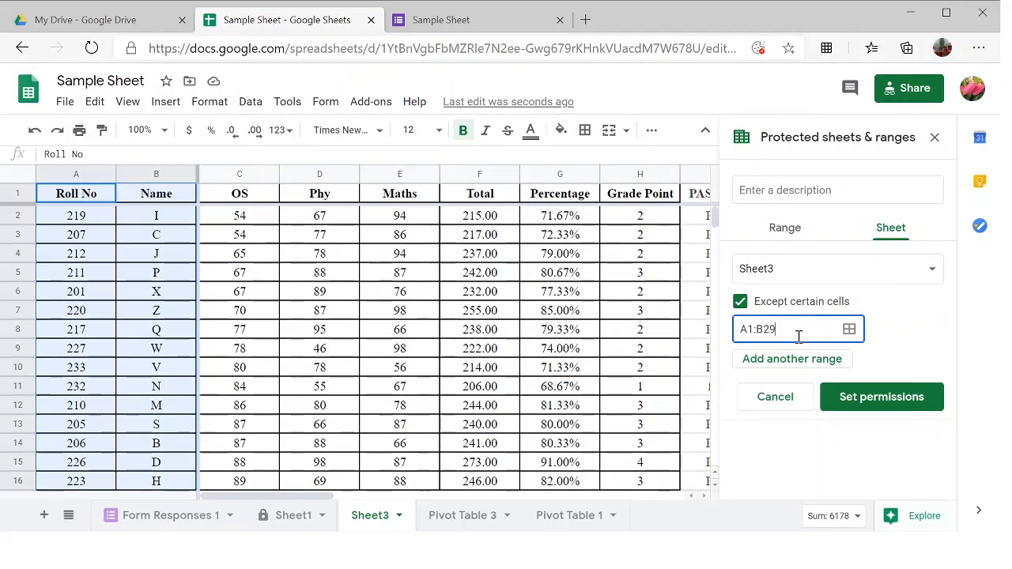
pyautogui.press('BackSpace')
pyautogui.press('BackSpace')
pyautogui.press('BackSpace')
pyautogui.press('BackSpace')
pyautogui.press('BackSpace')
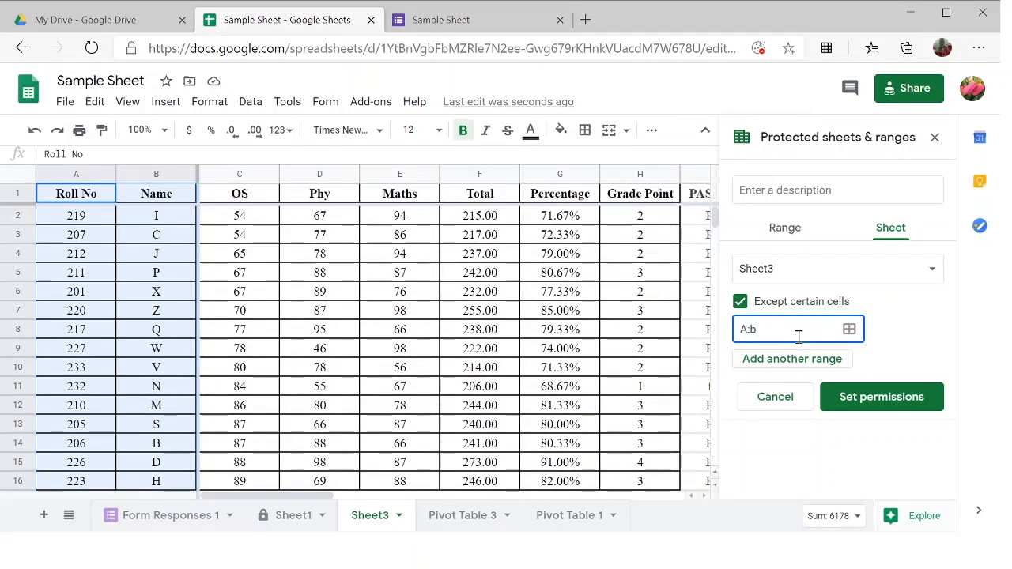
pyautogui.write('B')
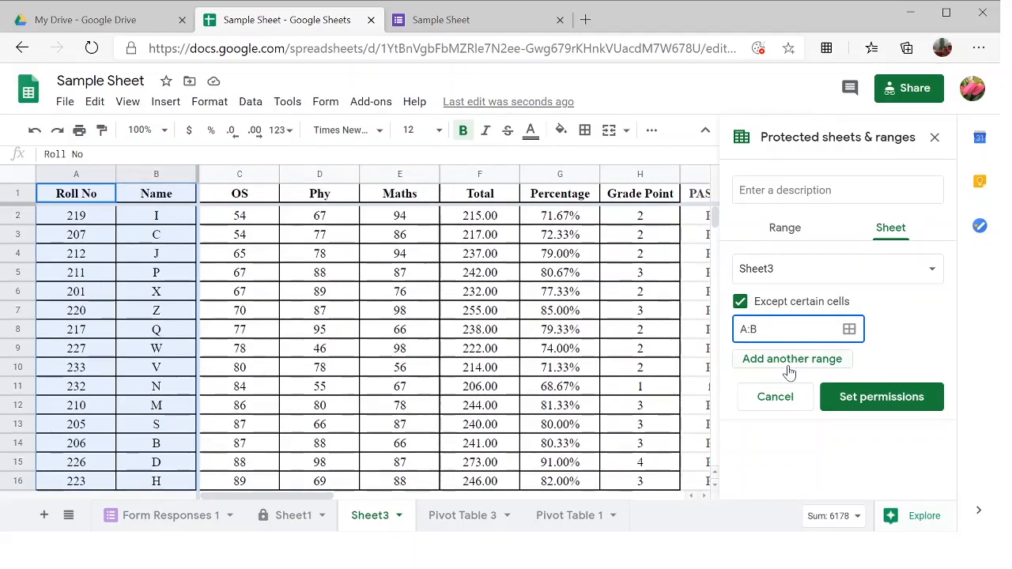
# Step: Add F:H as a second excepted range and save the sheet protection with editing restricted to Only you
pyautogui.click(789, 361)
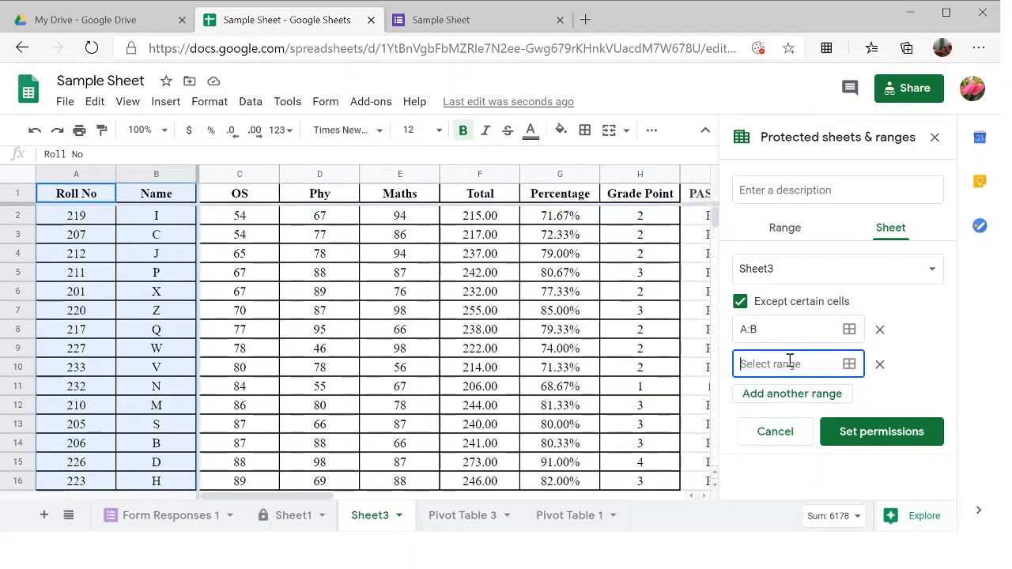
pyautogui.write('F:H')
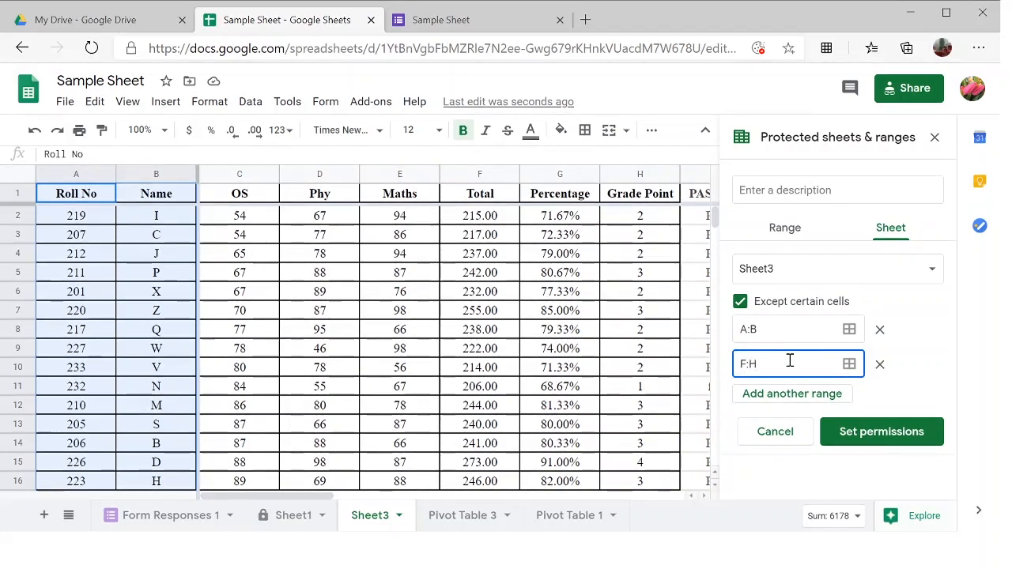
pyautogui.click(876, 438)
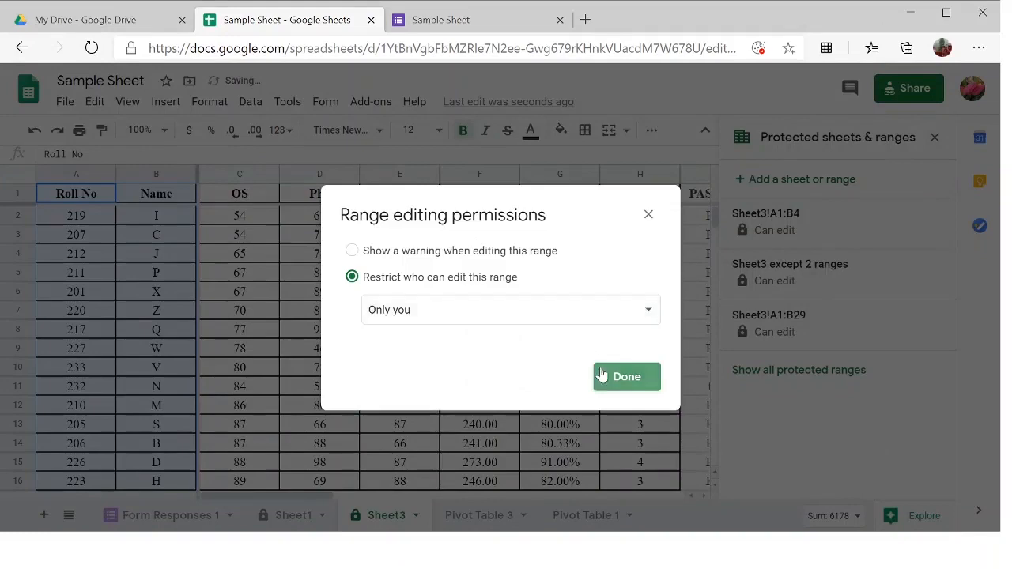
pyautogui.click(624, 384)
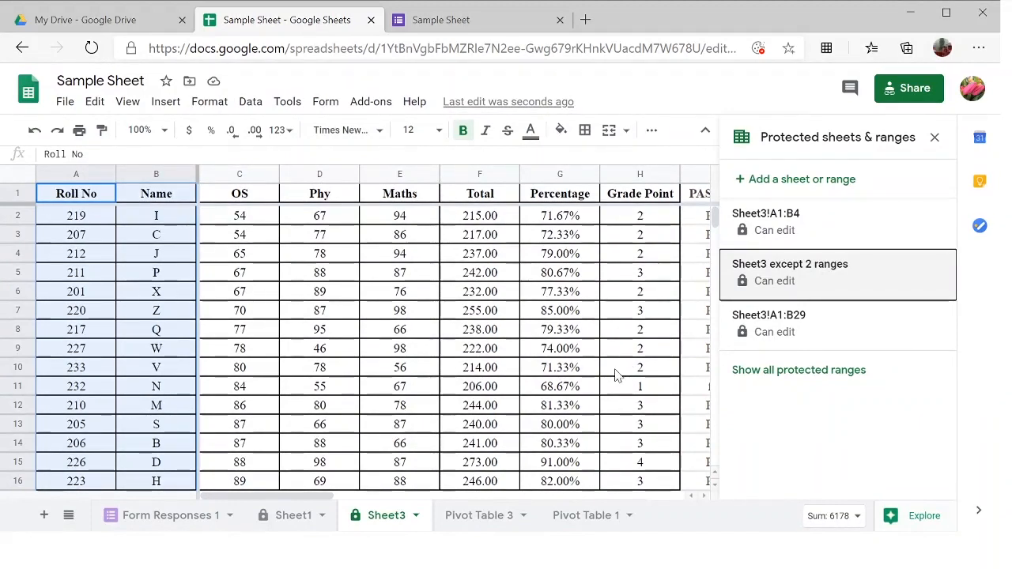
# Step: Open the spreadsheet's sharing settings to review people and link access, and close them
pyautogui.scroll(-1, 620, 423)
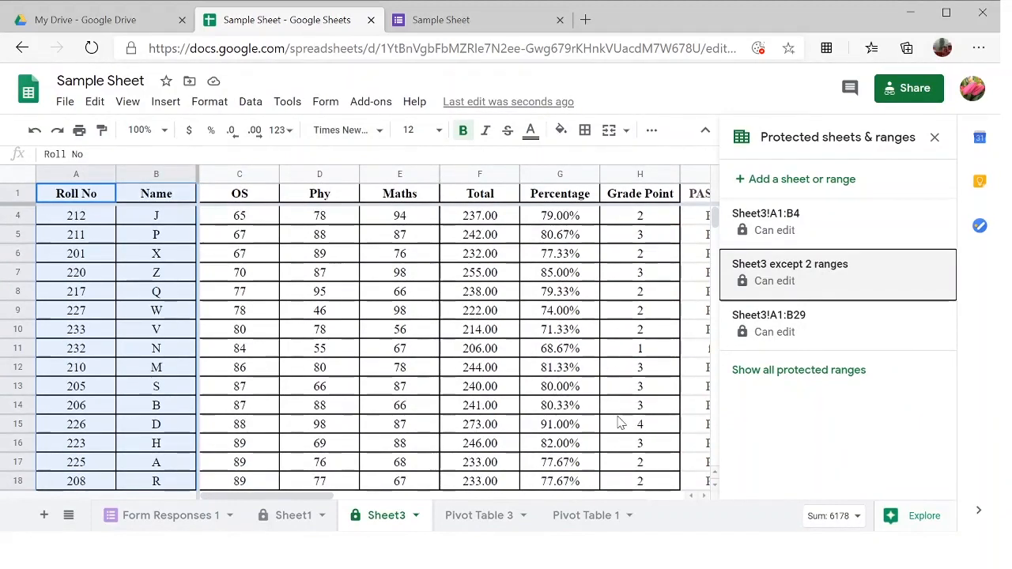
pyautogui.scroll(1, 621, 423)
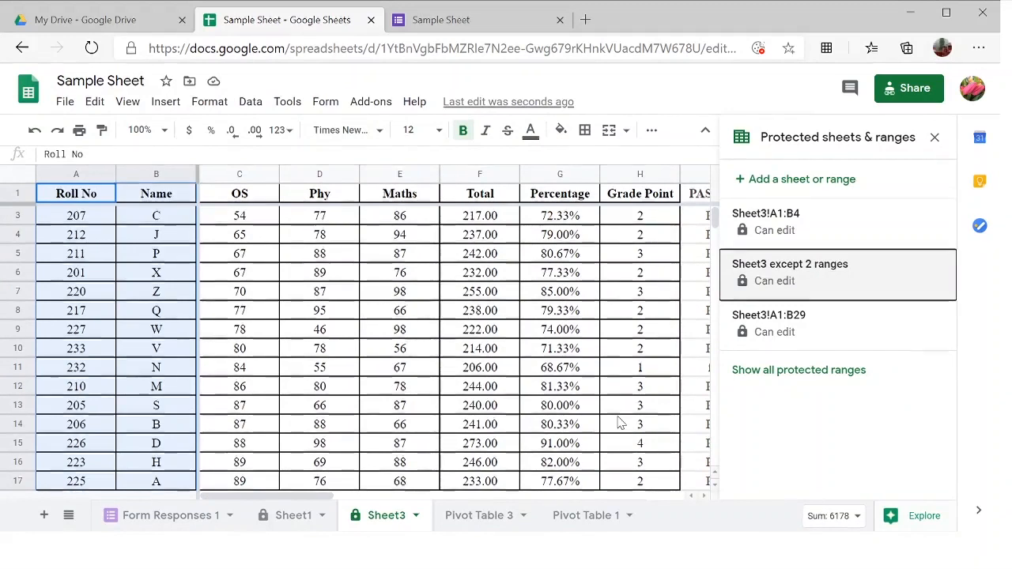
pyautogui.click(897, 88)
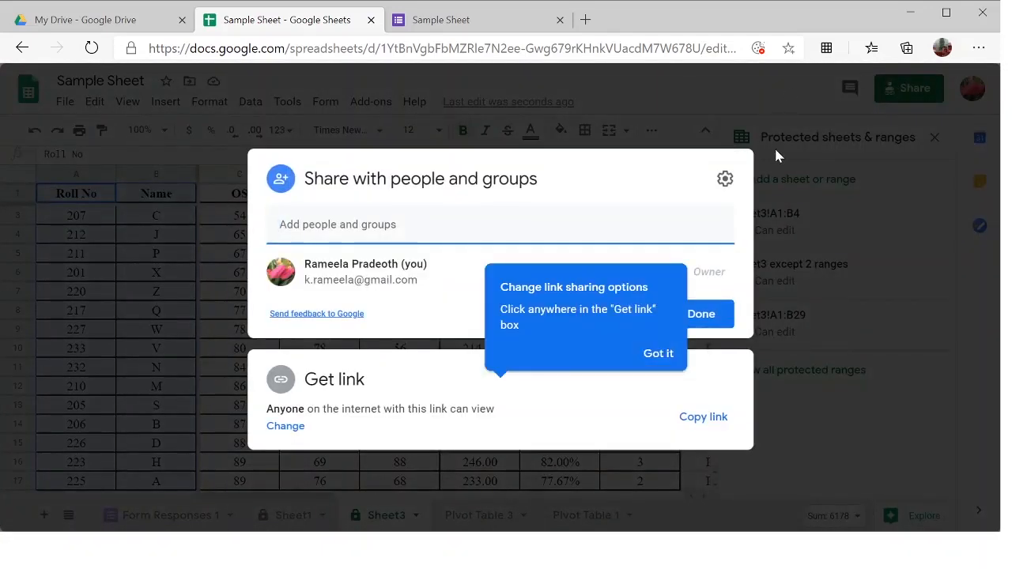
pyautogui.click(870, 211)
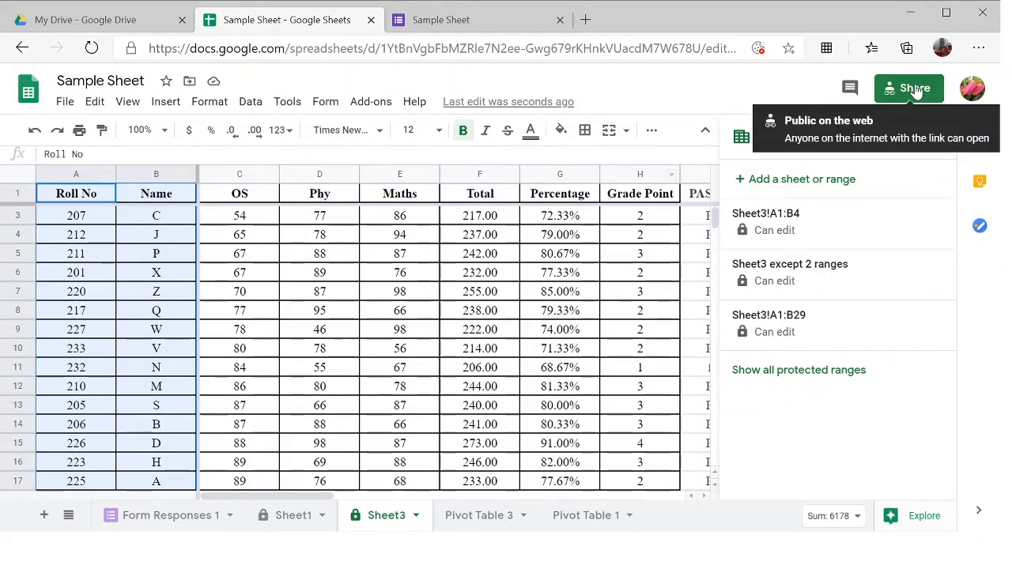
# Step: Open the spreadsheet's sharing settings, check the suggested people to add, and copy the sharing link
pyautogui.click(64, 102)
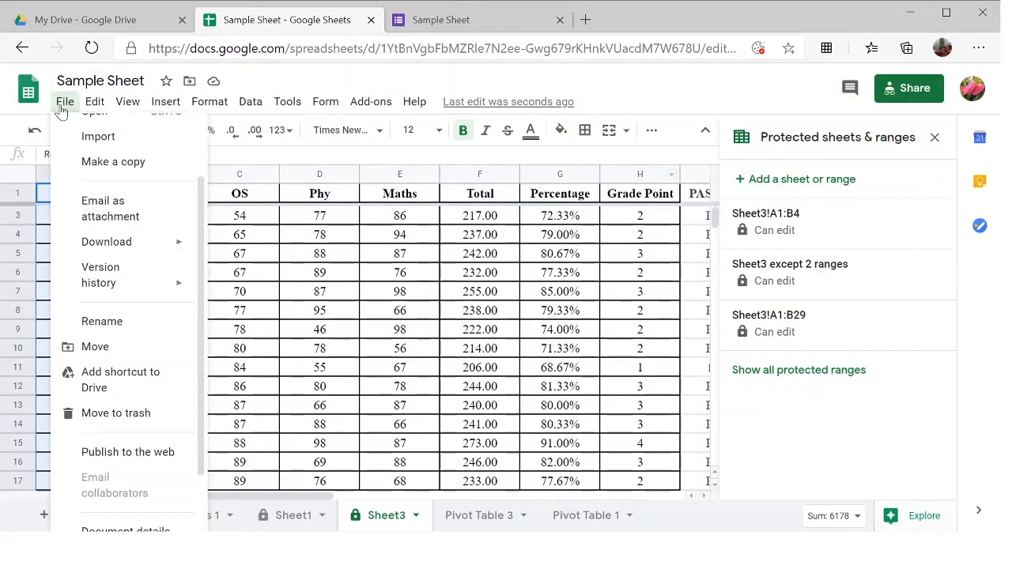
pyautogui.scroll(3, 82, 190)
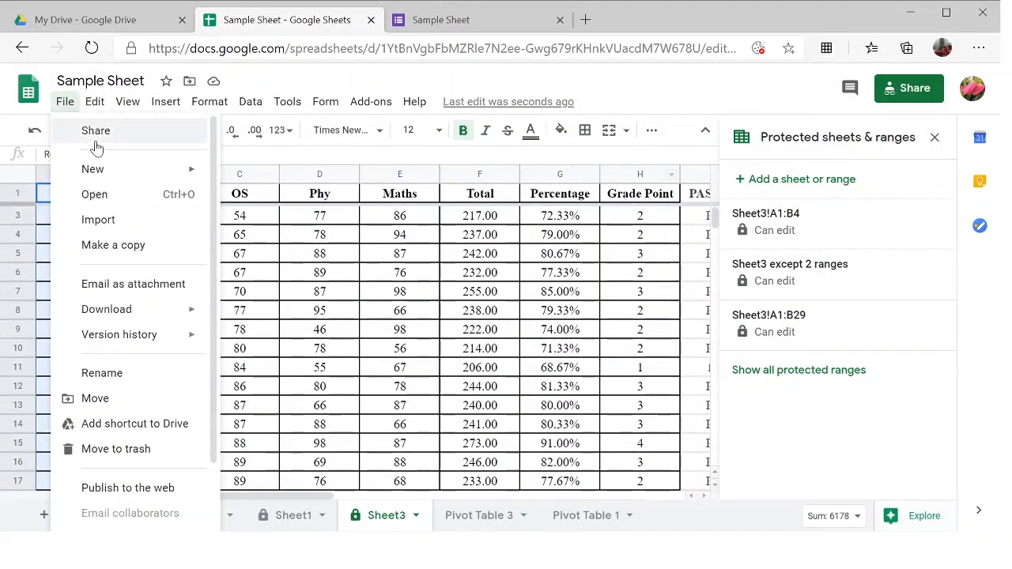
pyautogui.click(96, 138)
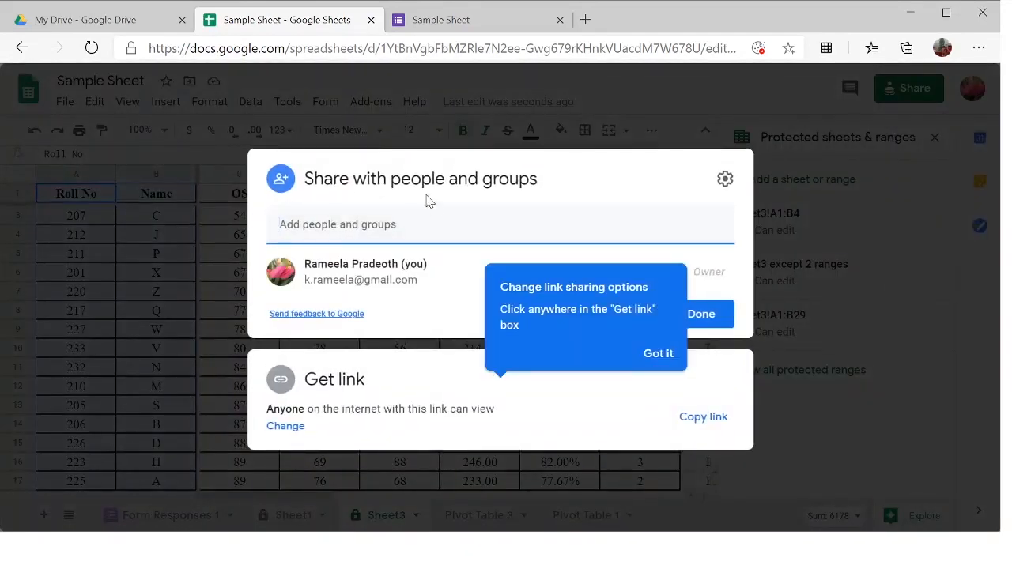
pyautogui.click(420, 212)
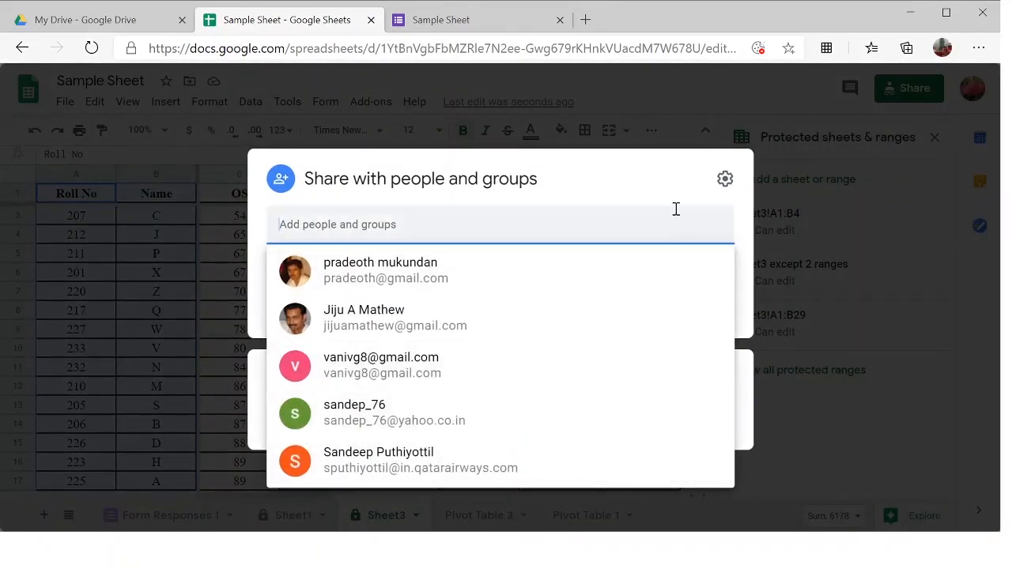
pyautogui.click(651, 194)
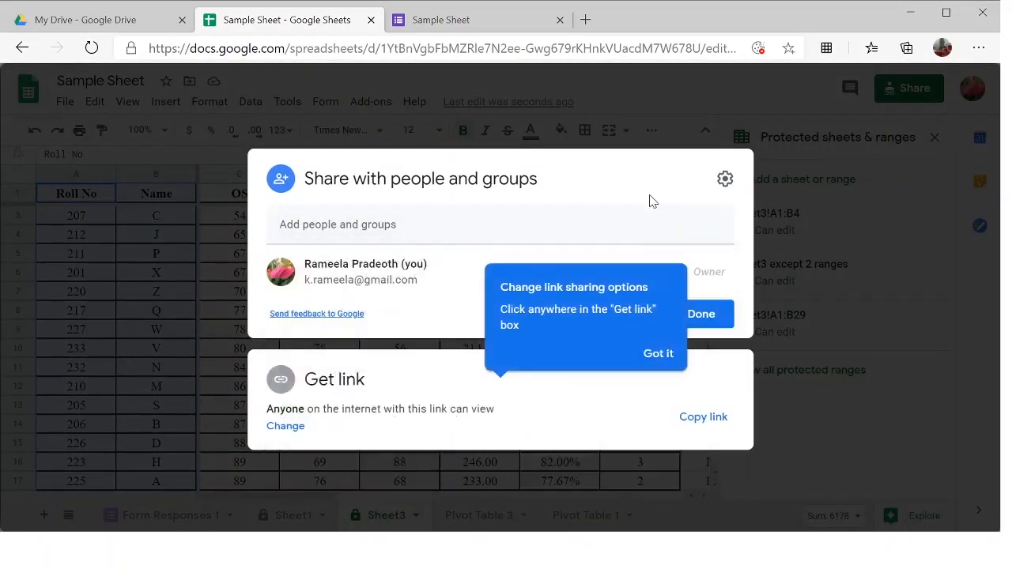
pyautogui.click(700, 431)
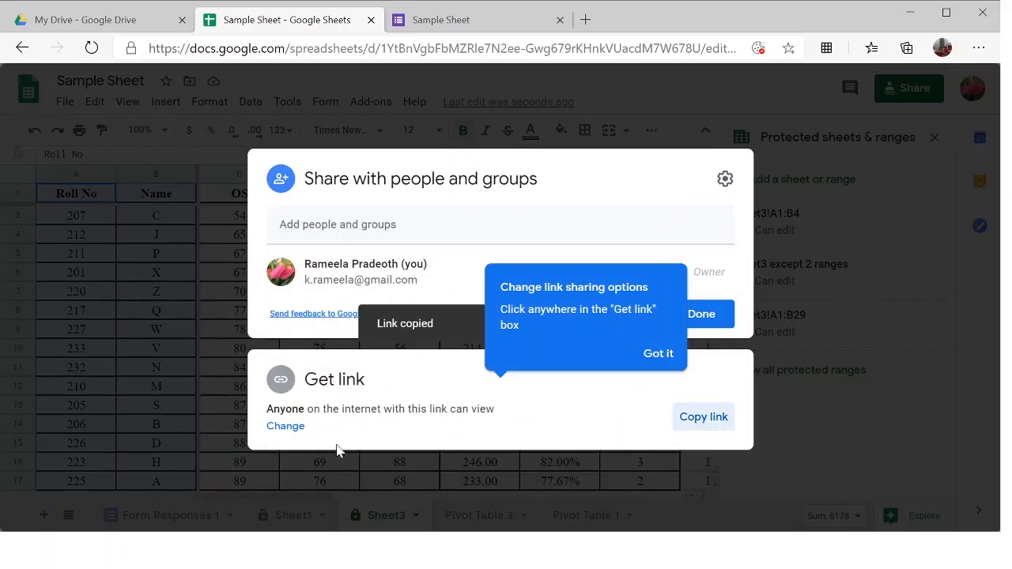
# Step: Dismiss the link sharing tip, set the role for anyone with the link to Editor, and reopen the role choices
pyautogui.click(659, 357)
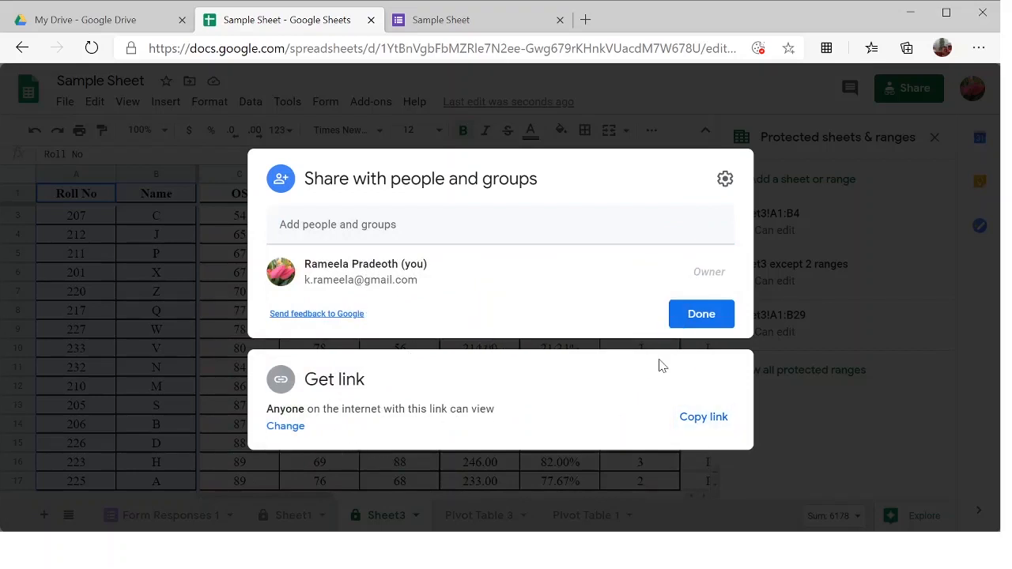
pyautogui.click(284, 428)
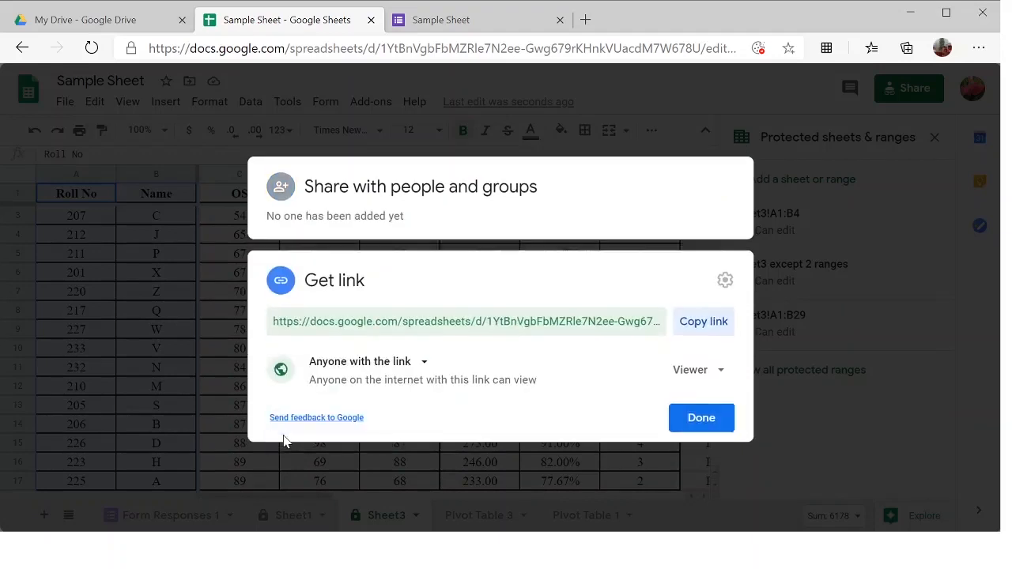
pyautogui.click(683, 366)
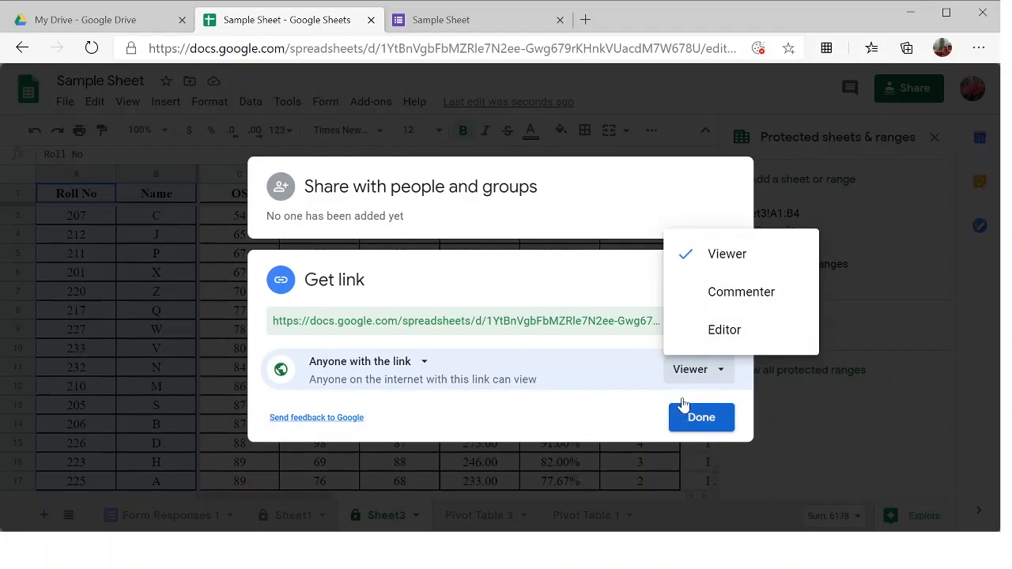
pyautogui.click(710, 343)
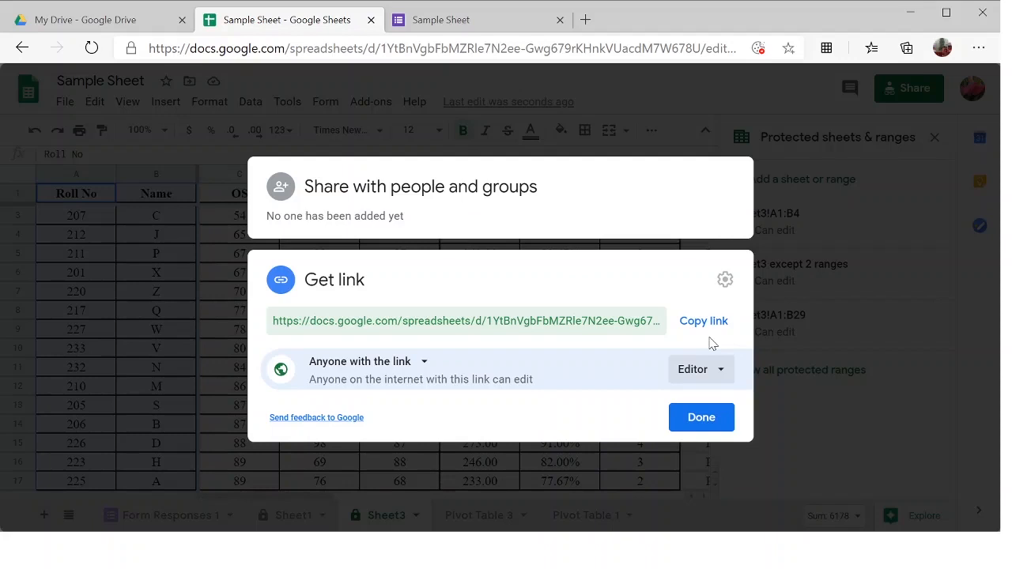
pyautogui.click(709, 368)
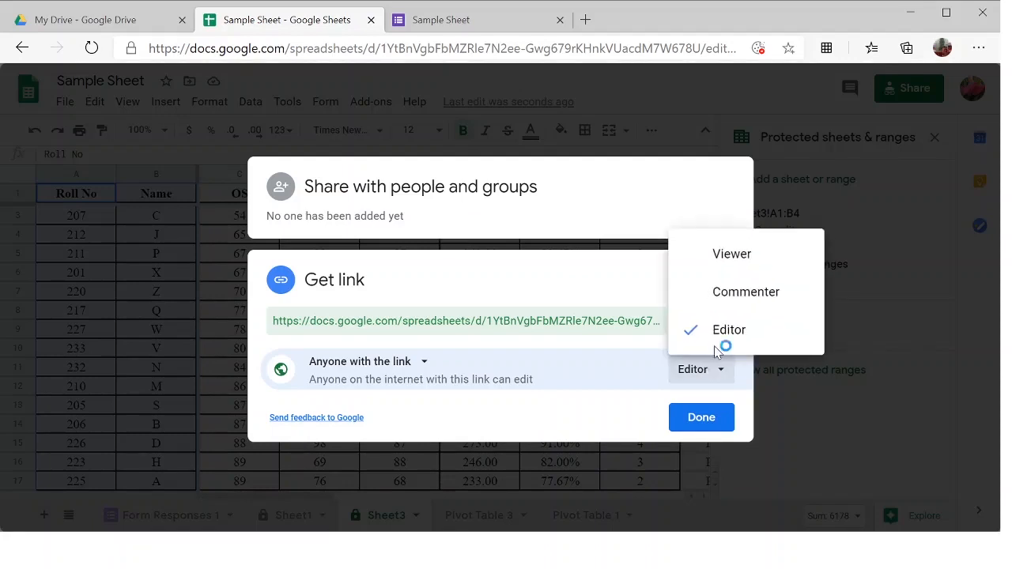